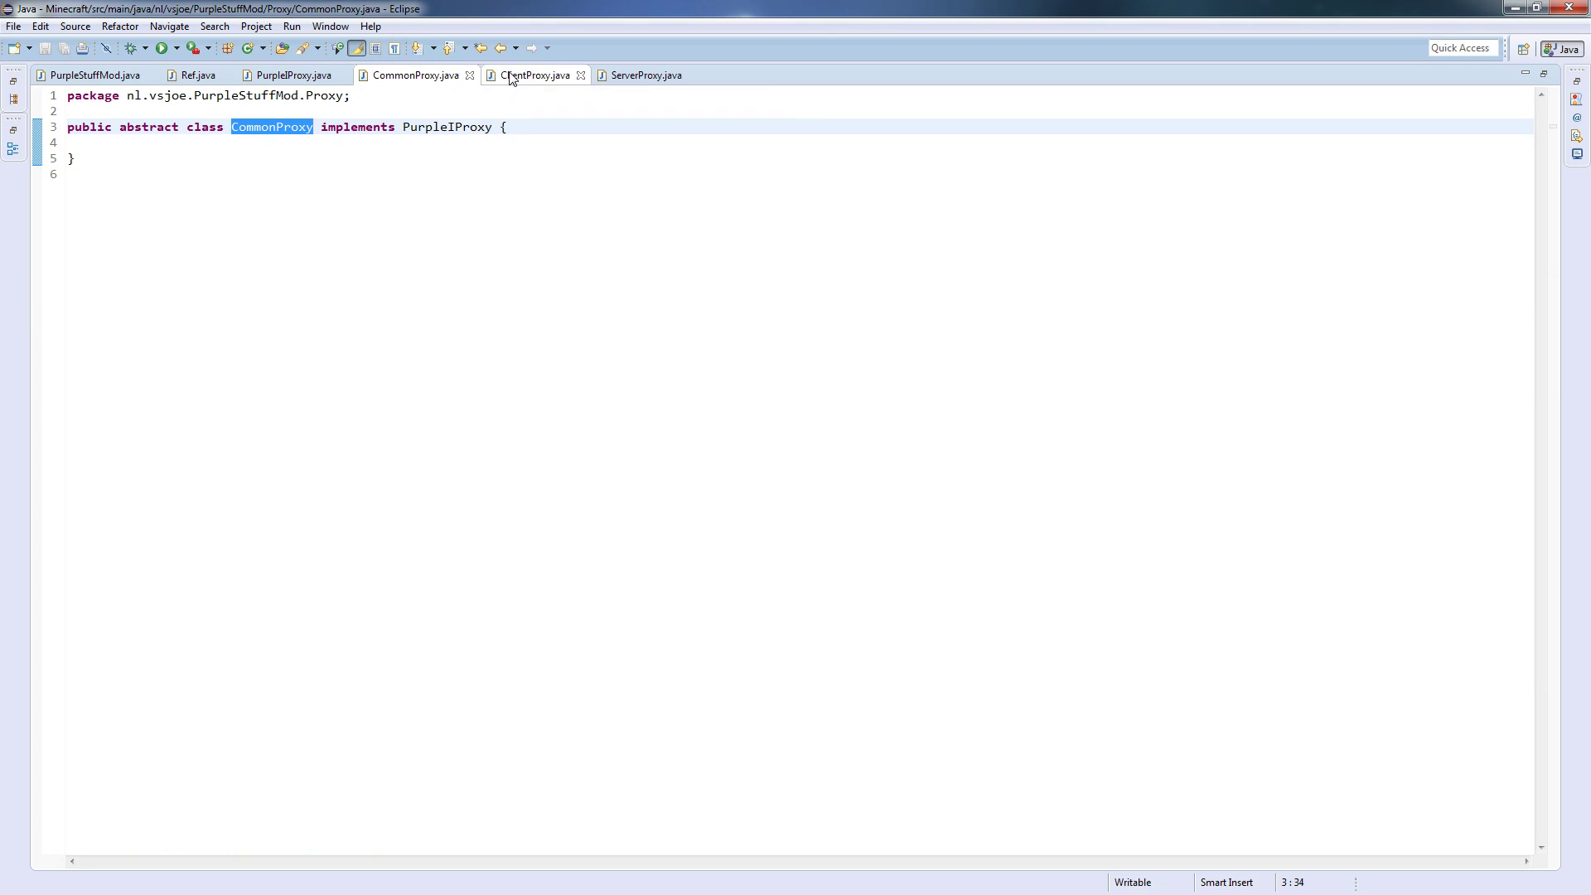
Review the server, client and common proxy classes, the PurpleIProxy interface, and the proxy class paths in Ref.java.
{"action": "left_click", "coordinate": [617, 76]}
{"action": "left_click", "coordinate": [535, 74]}
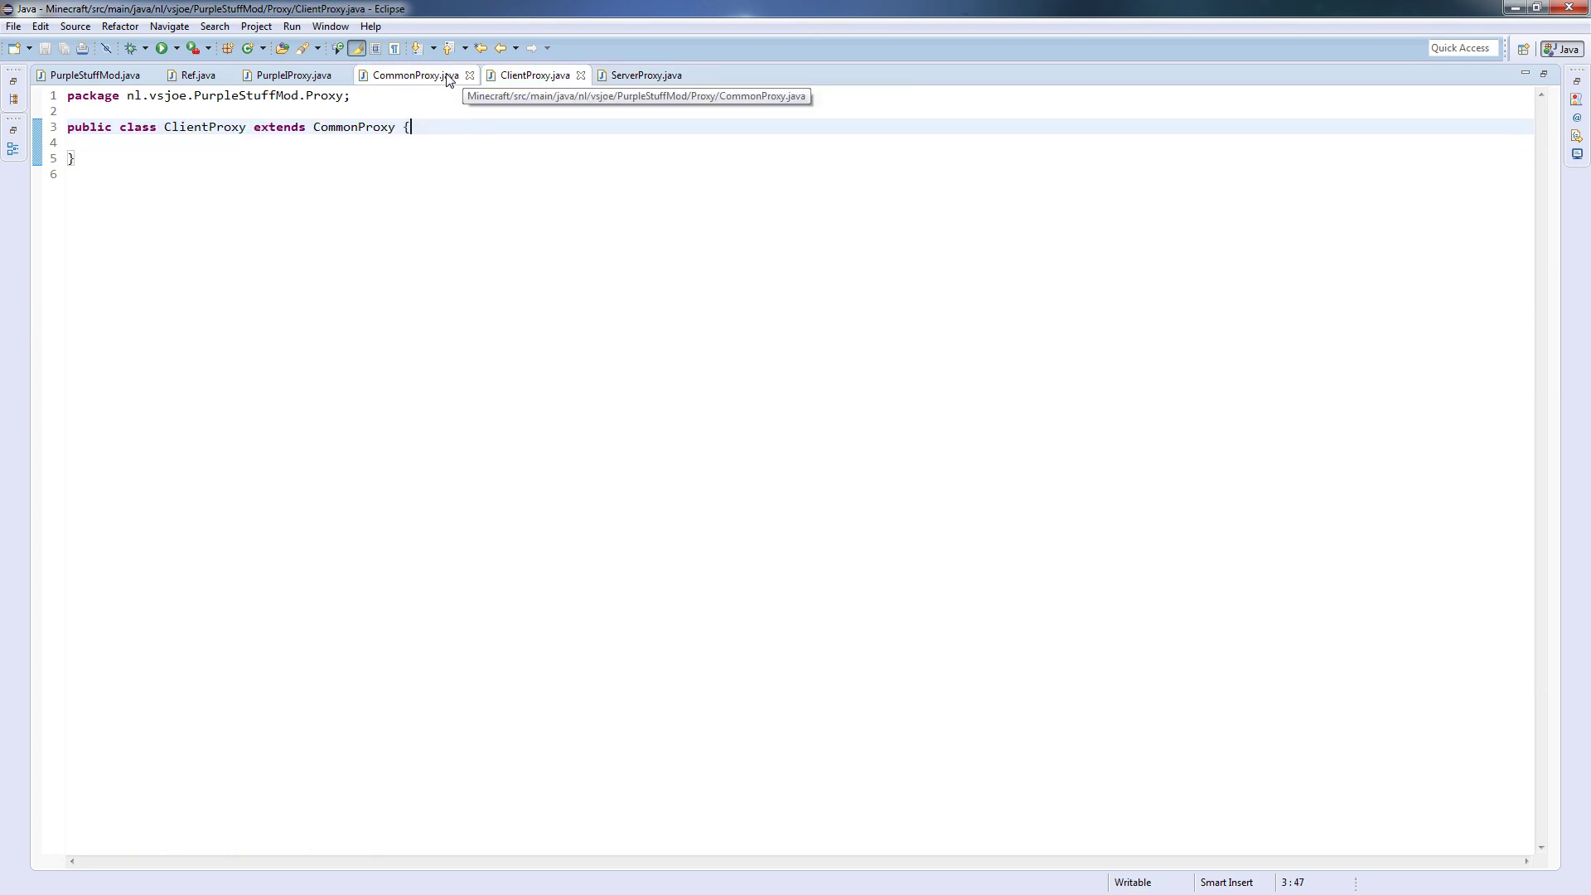
{"action": "left_click", "coordinate": [415, 75]}
{"action": "left_click", "coordinate": [294, 75]}
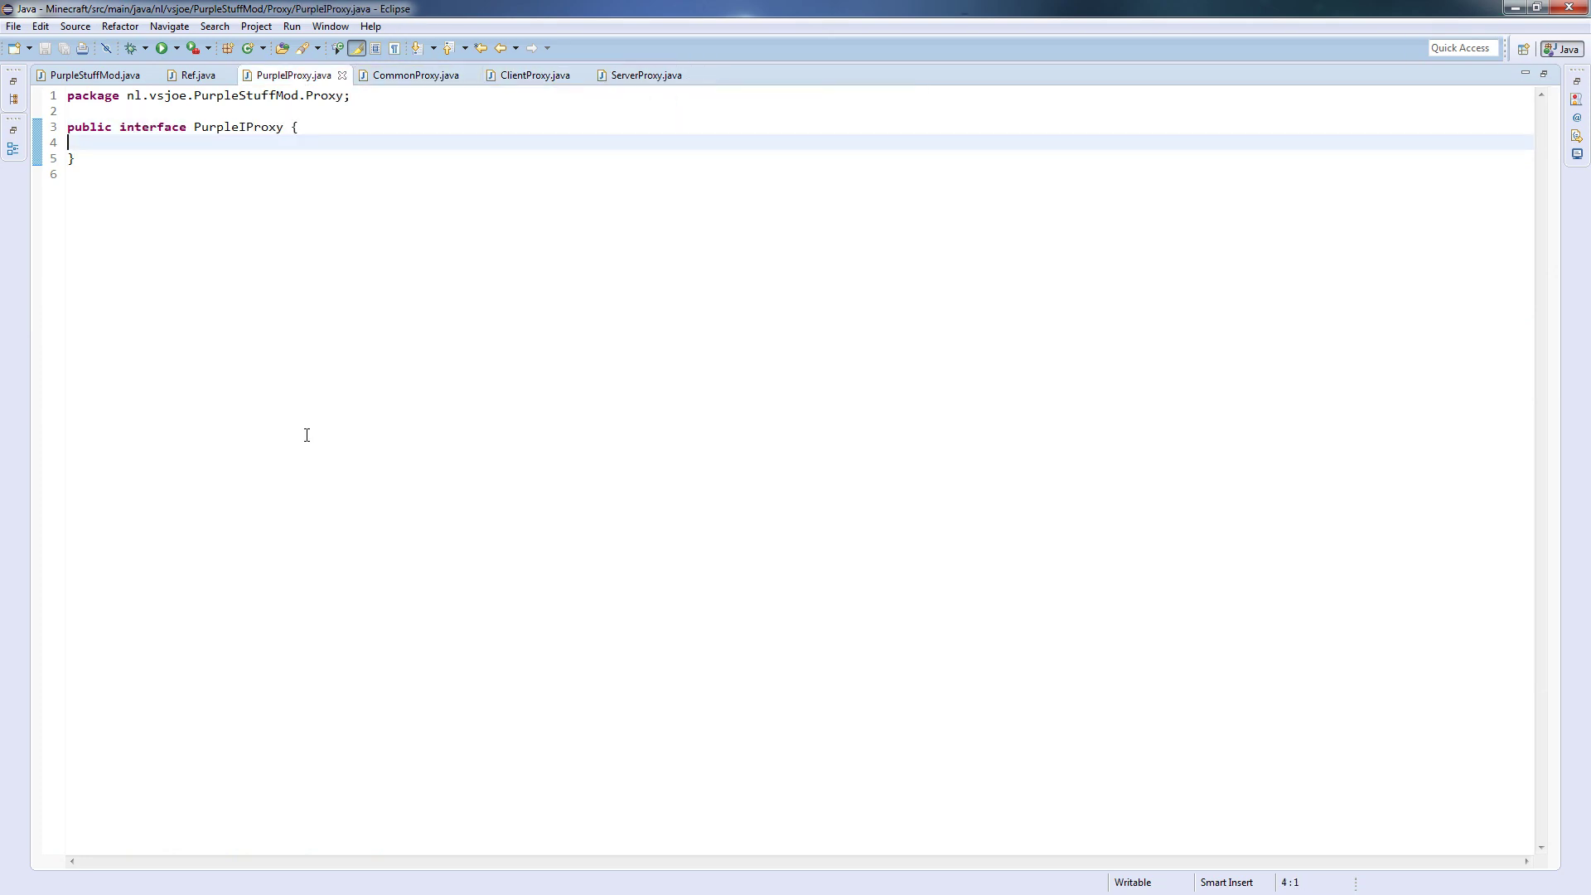
{"action": "left_click", "coordinate": [197, 76]}
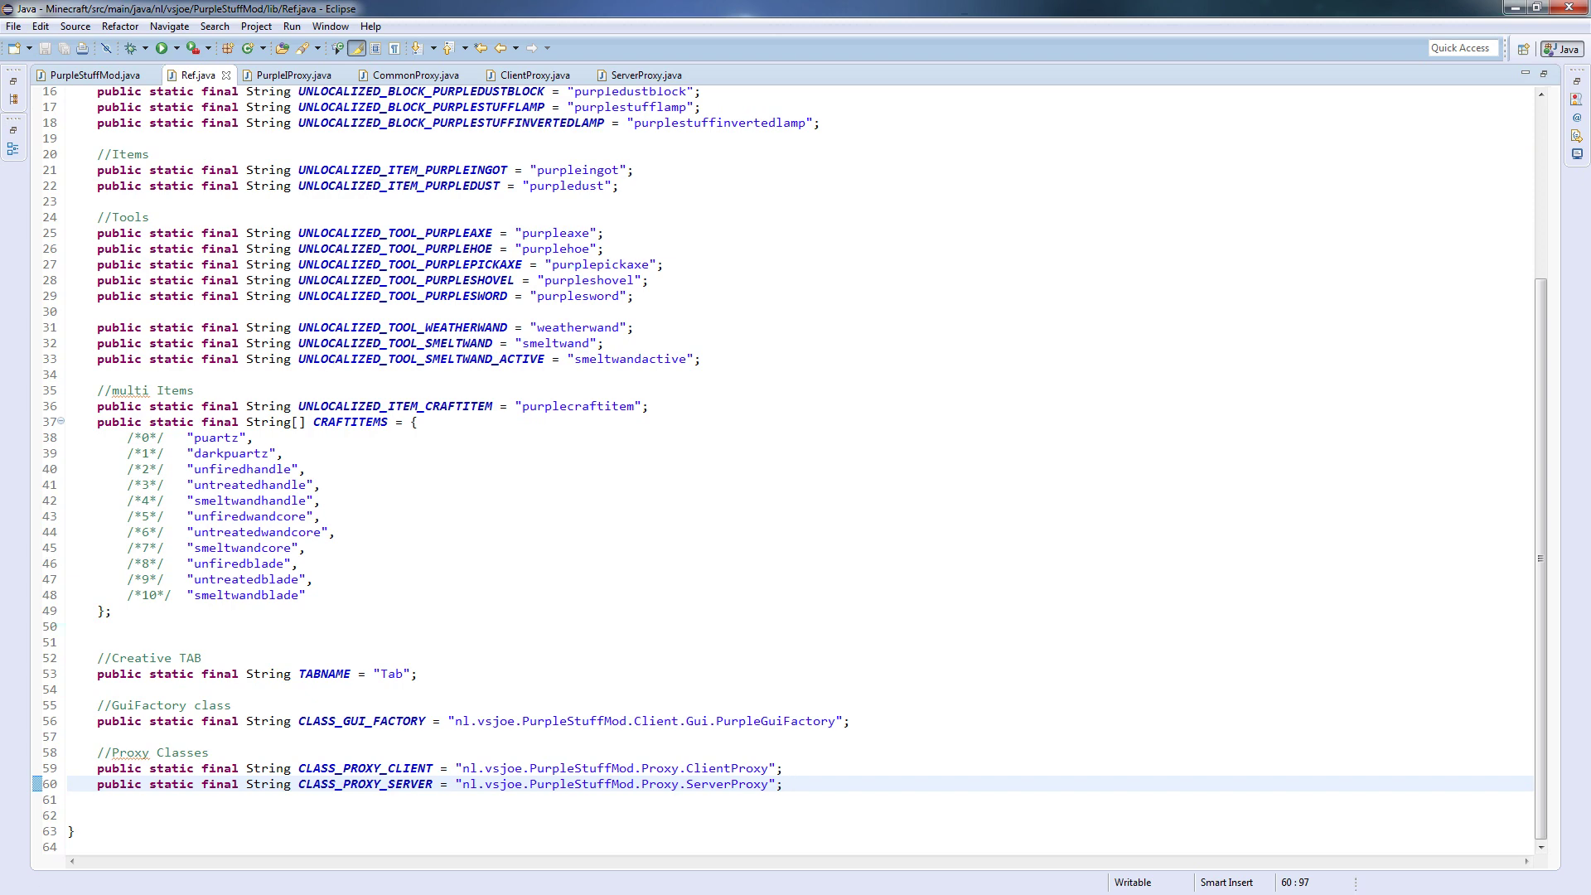
{"action": "mouse_move", "coordinate": [280, 763]}
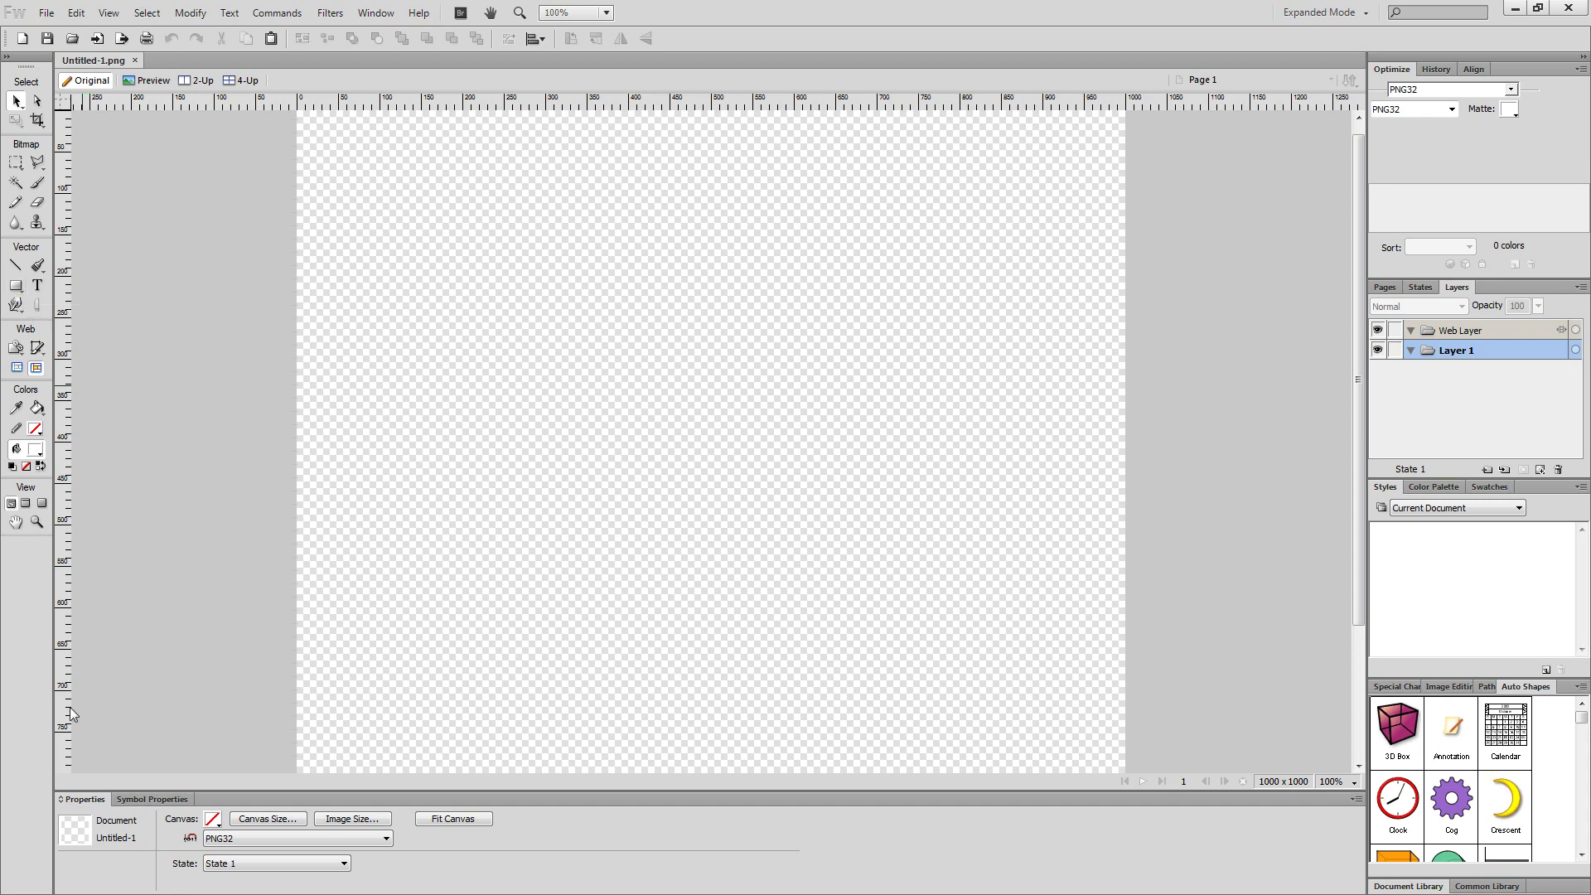
In the blank Fireworks document, colour the canvas light blue and draw a rectangle about 229 by 131 pixels in its upper part.
{"action": "left_click", "coordinate": [211, 819]}
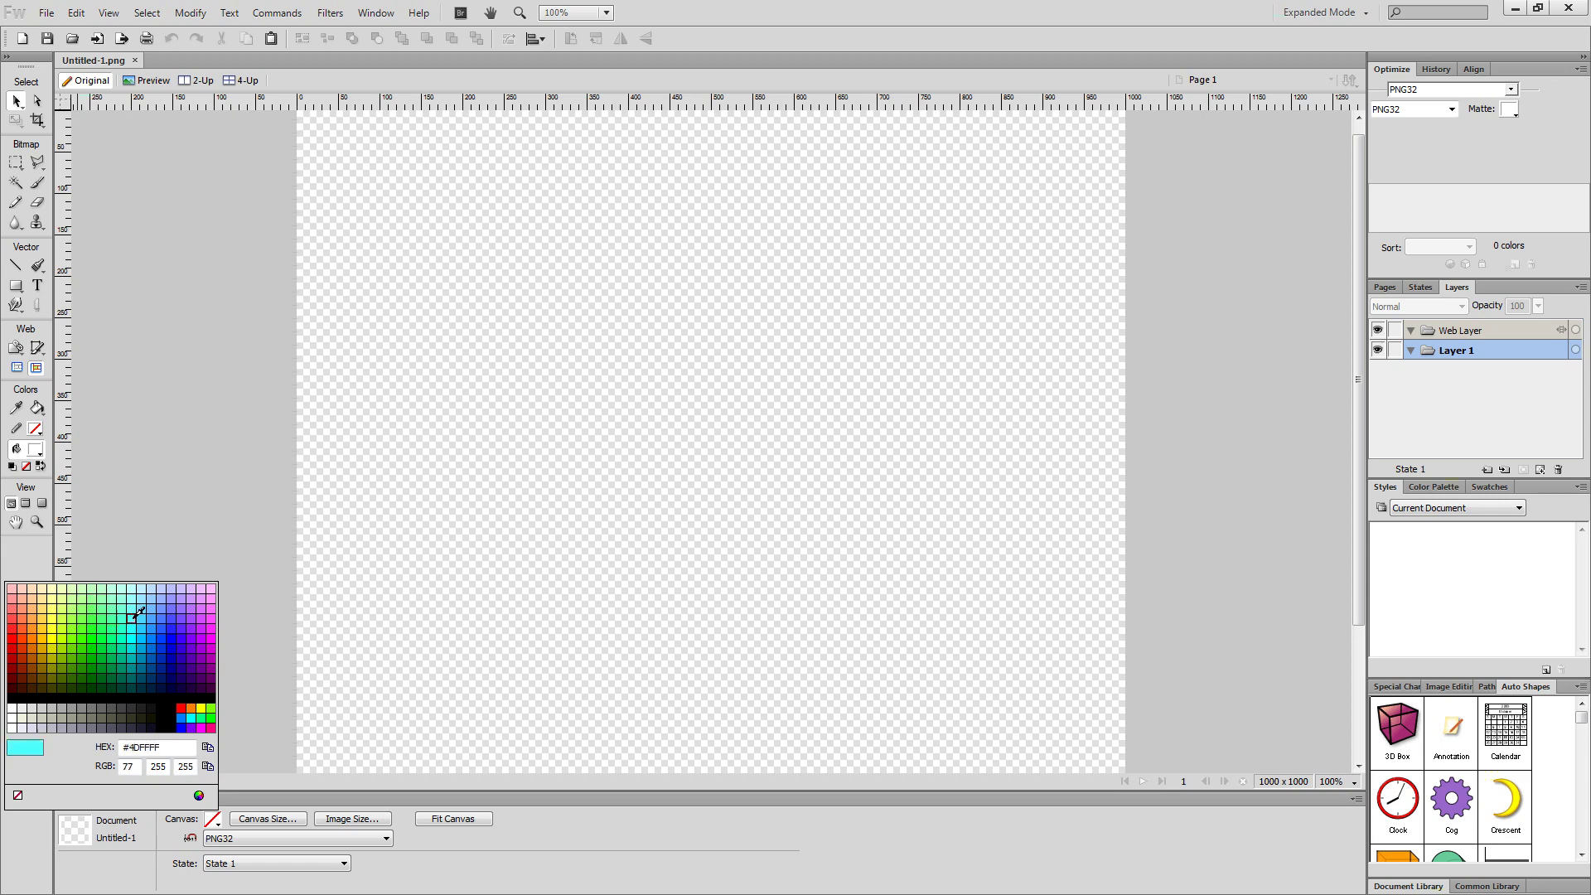
{"action": "left_click", "coordinate": [151, 588]}
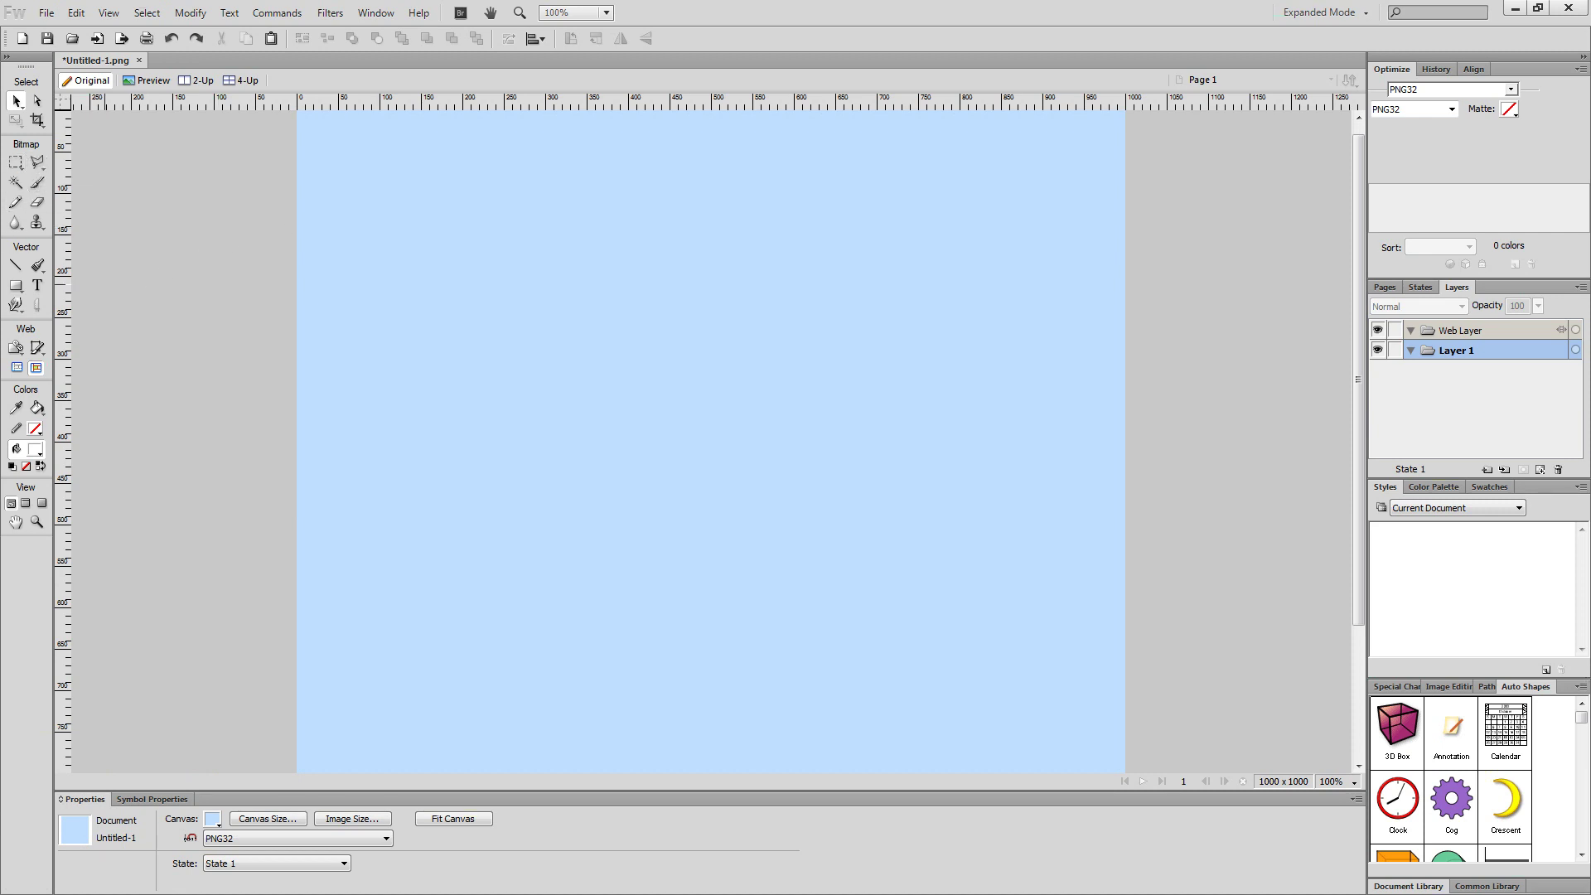
{"action": "left_click", "coordinate": [16, 285]}
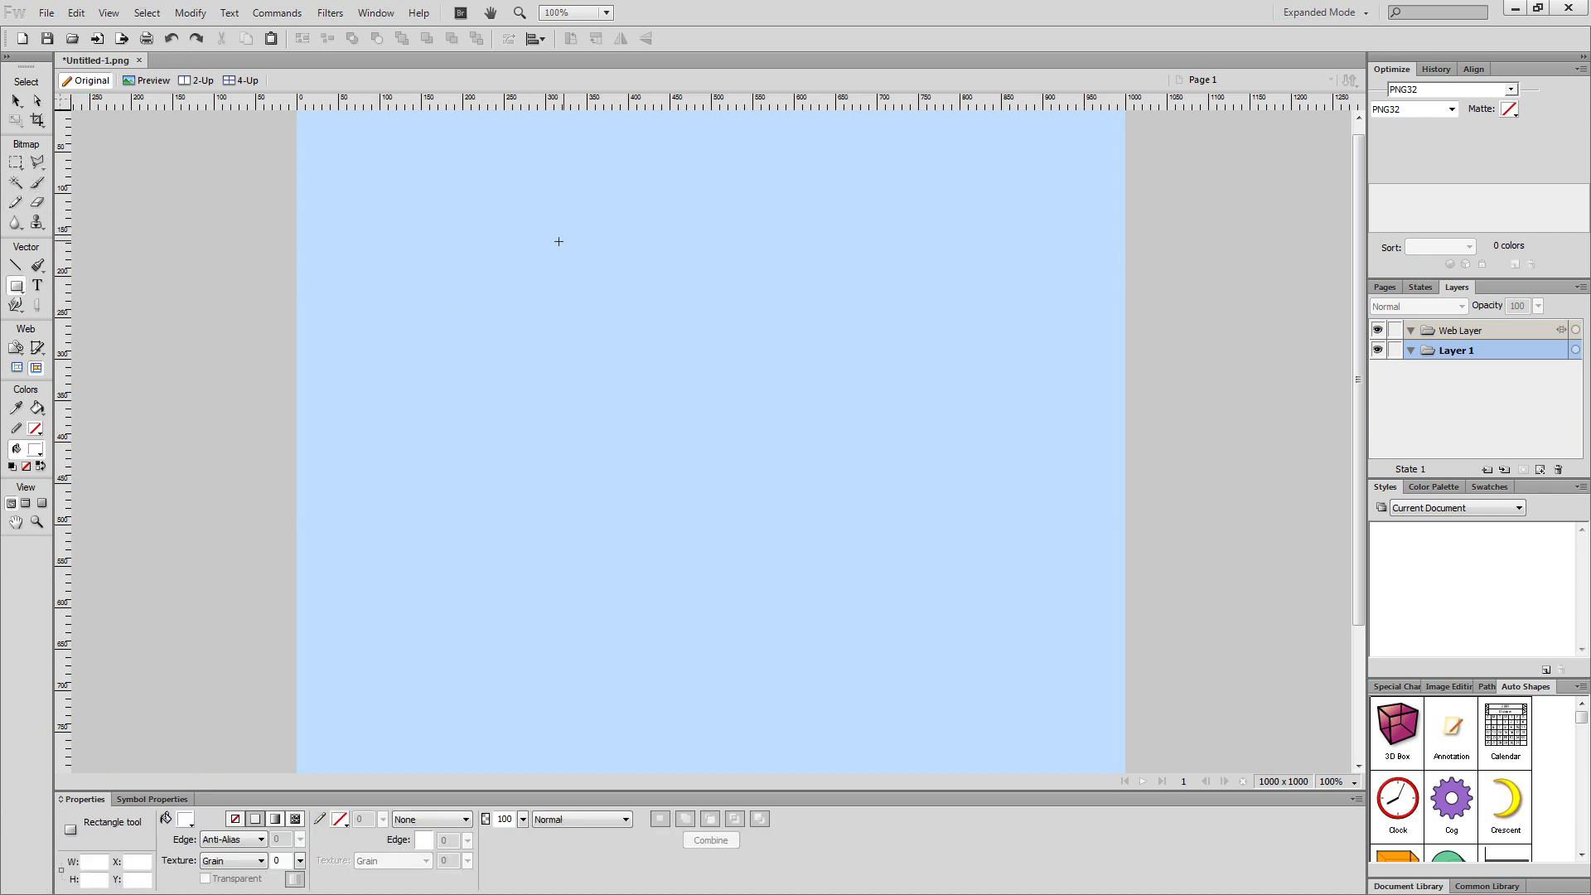
{"action": "left_click_drag", "start_coordinate": [528, 199], "coordinate": [717, 307]}
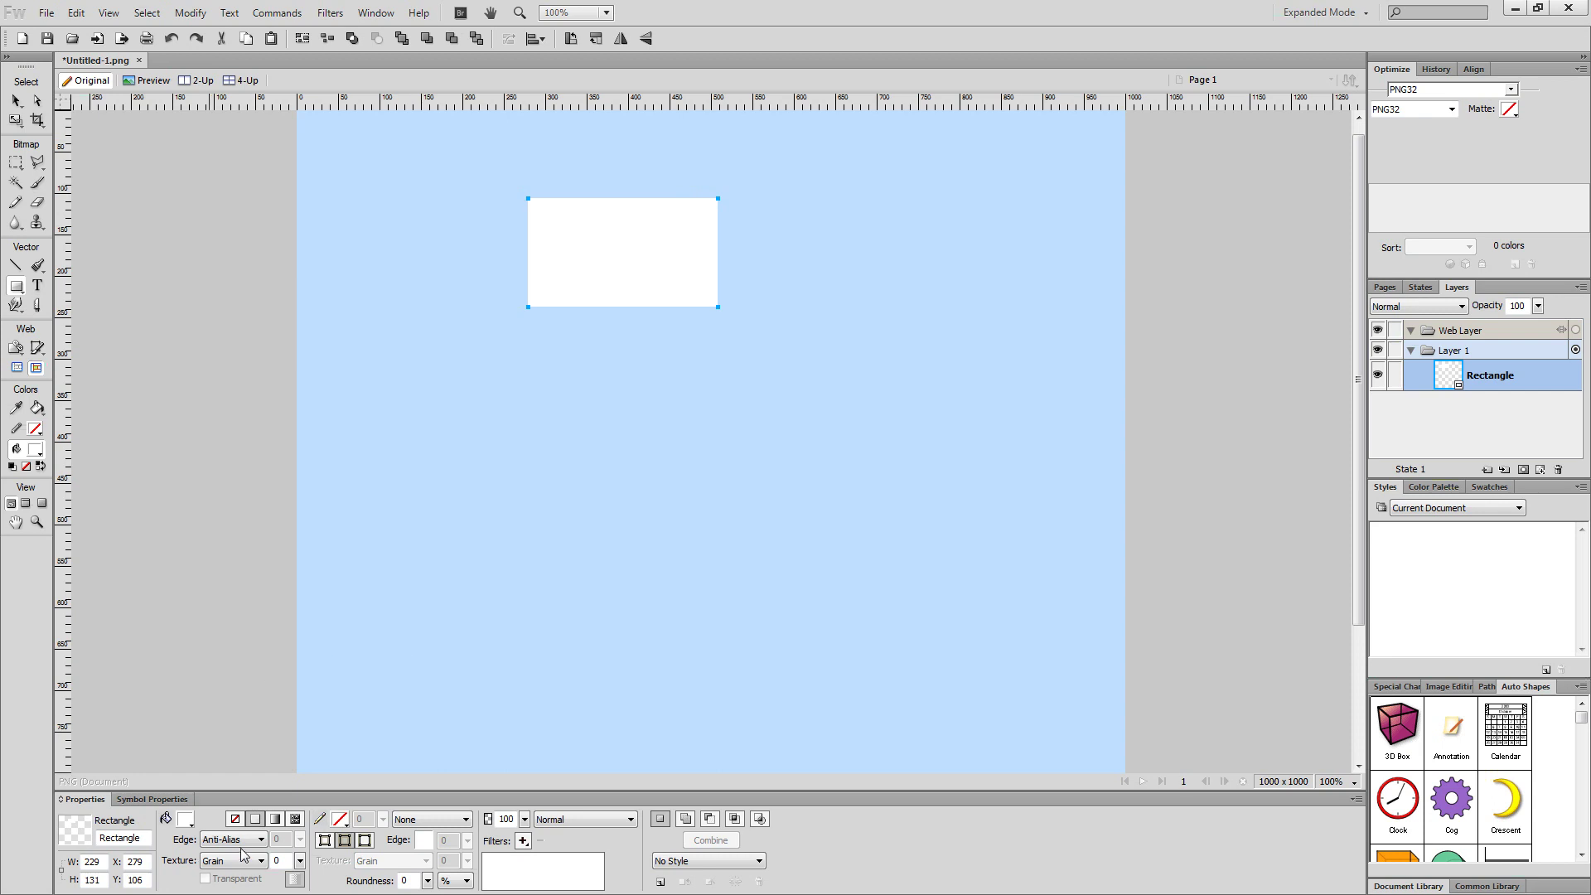
Give the rectangle a white fill and a black 1-Pixel Soft stroke 15 pixels wide.
{"action": "left_click", "coordinate": [186, 820]}
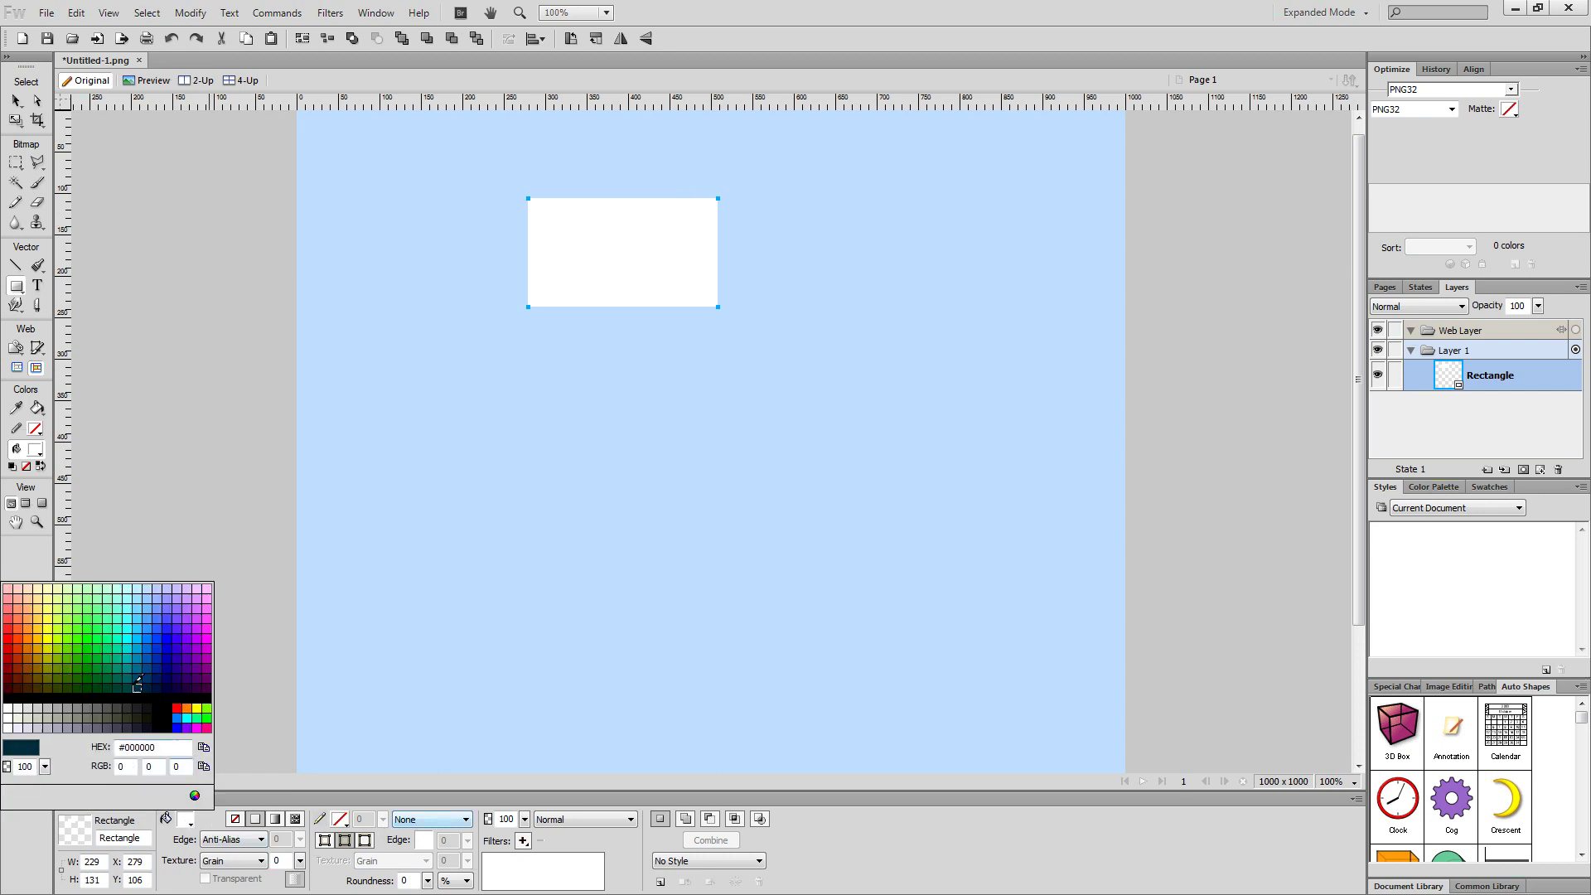
{"action": "left_click", "coordinate": [9, 705]}
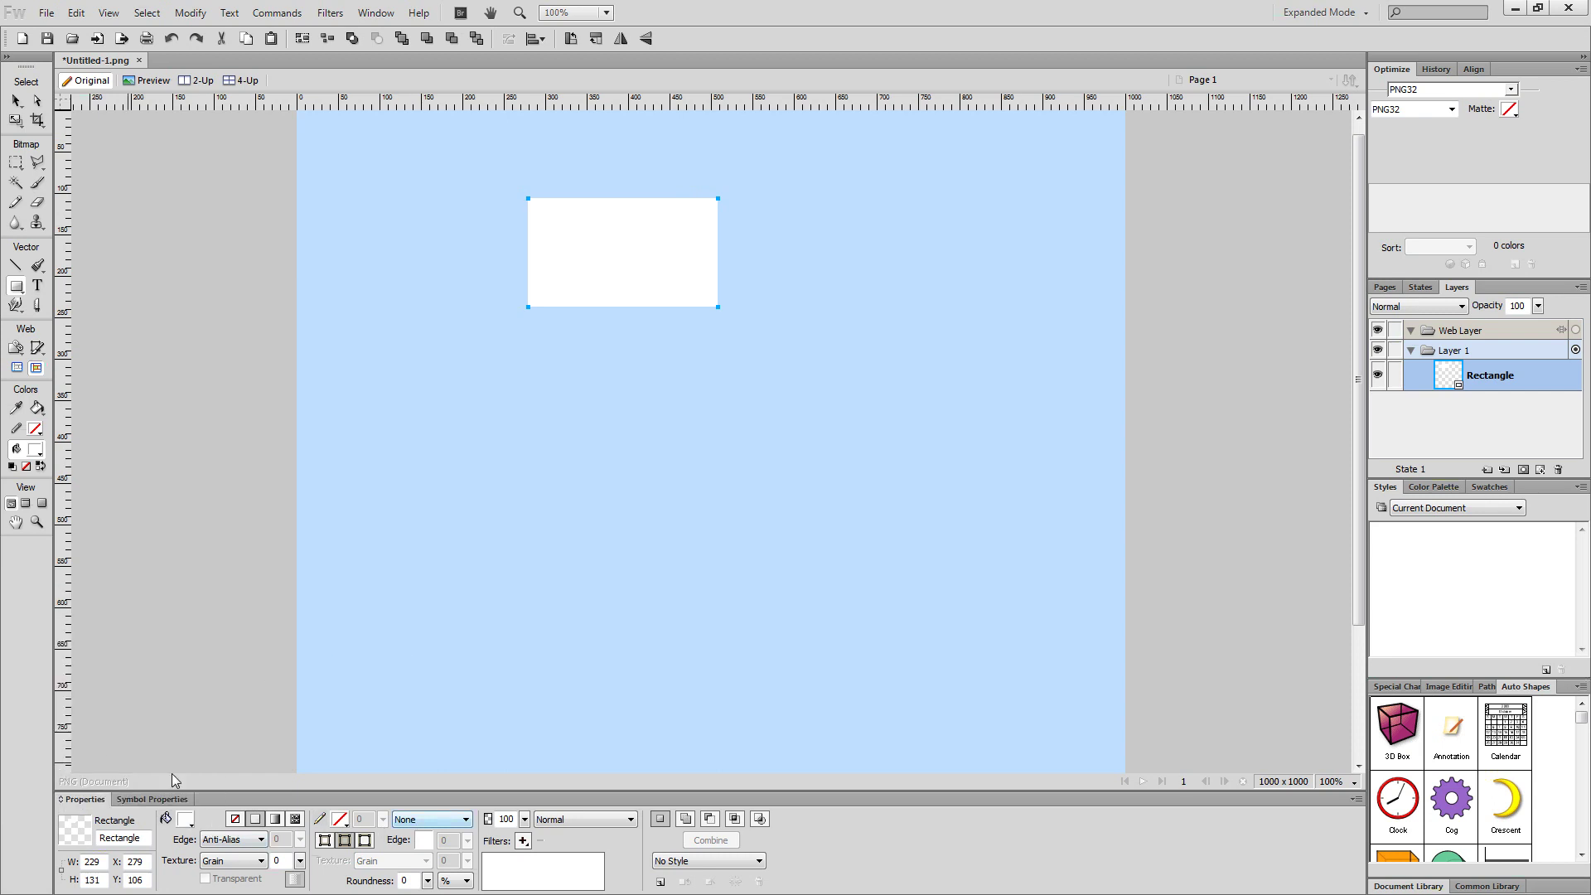
{"action": "left_click", "coordinate": [340, 820]}
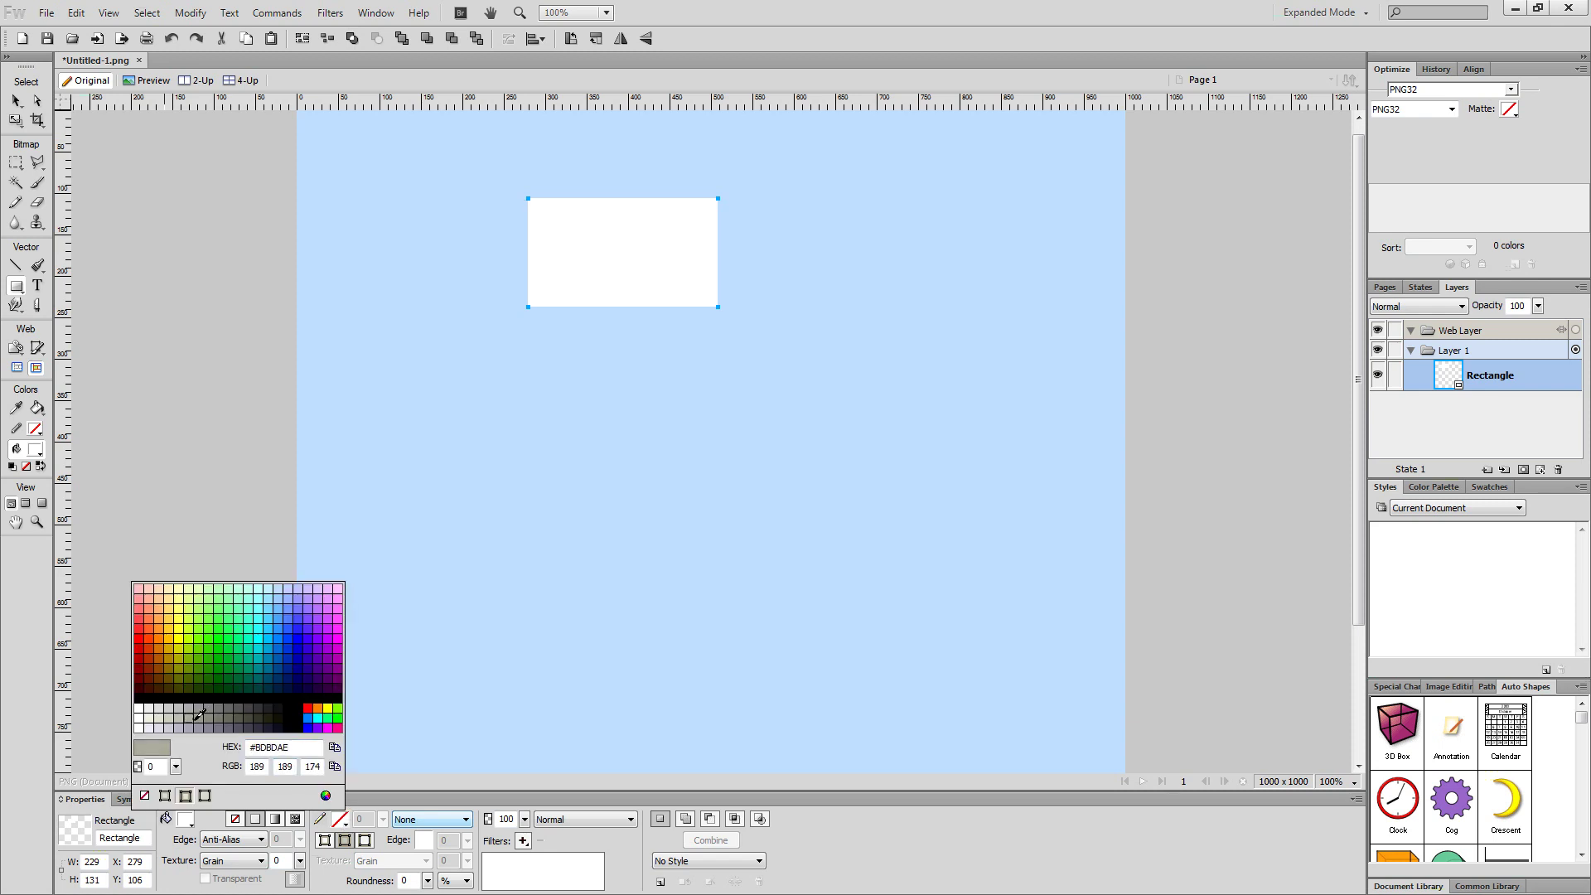
{"action": "left_click", "coordinate": [289, 709]}
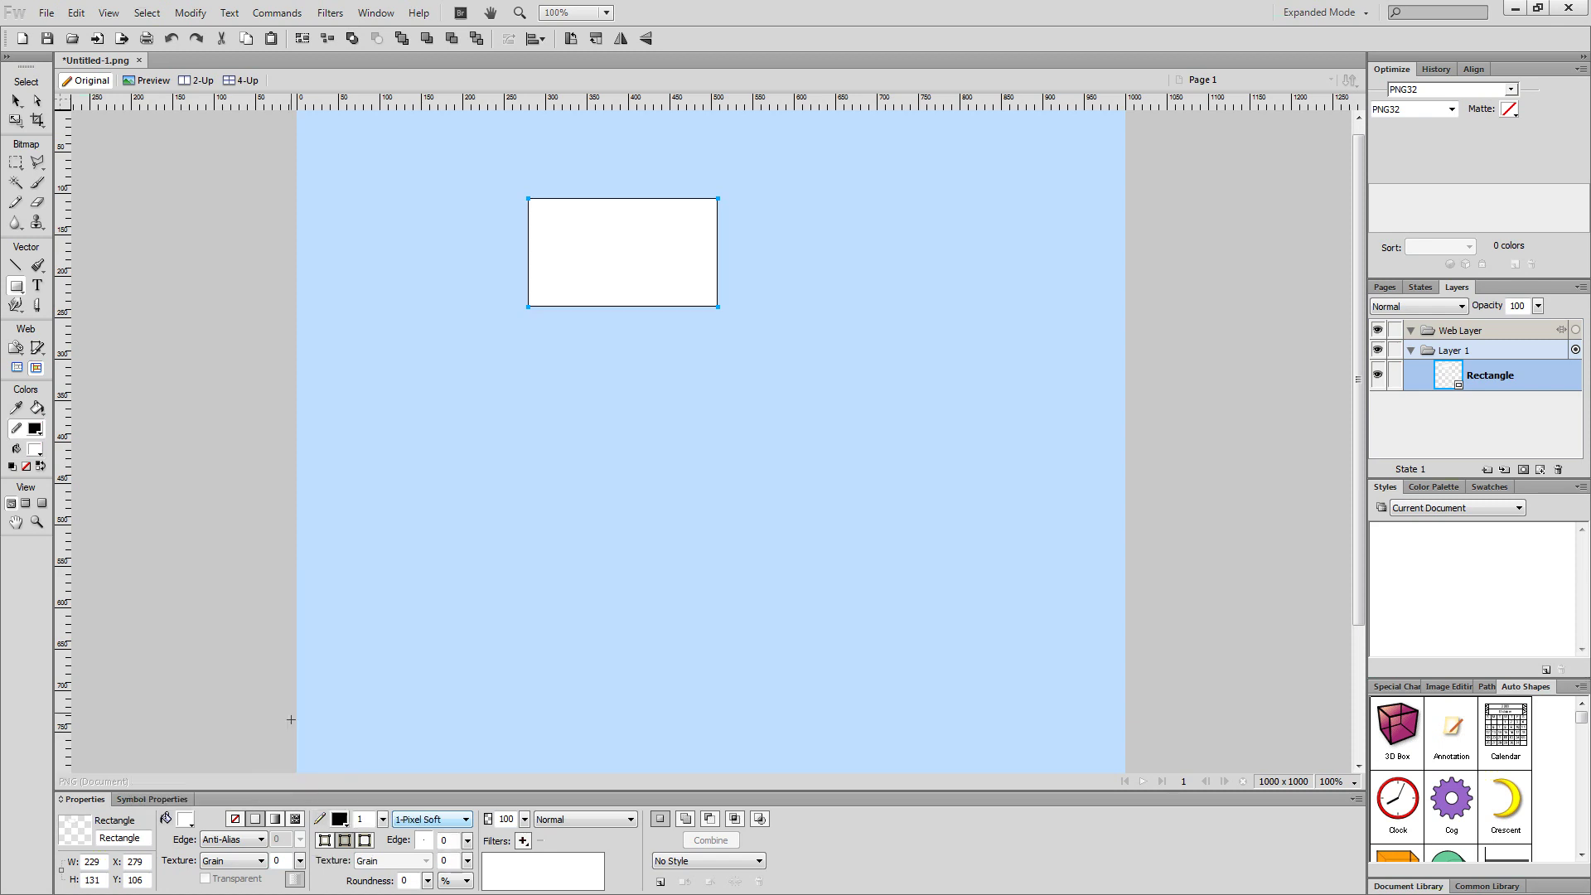
{"action": "left_click_drag", "start_coordinate": [388, 817], "coordinate": [387, 810]}
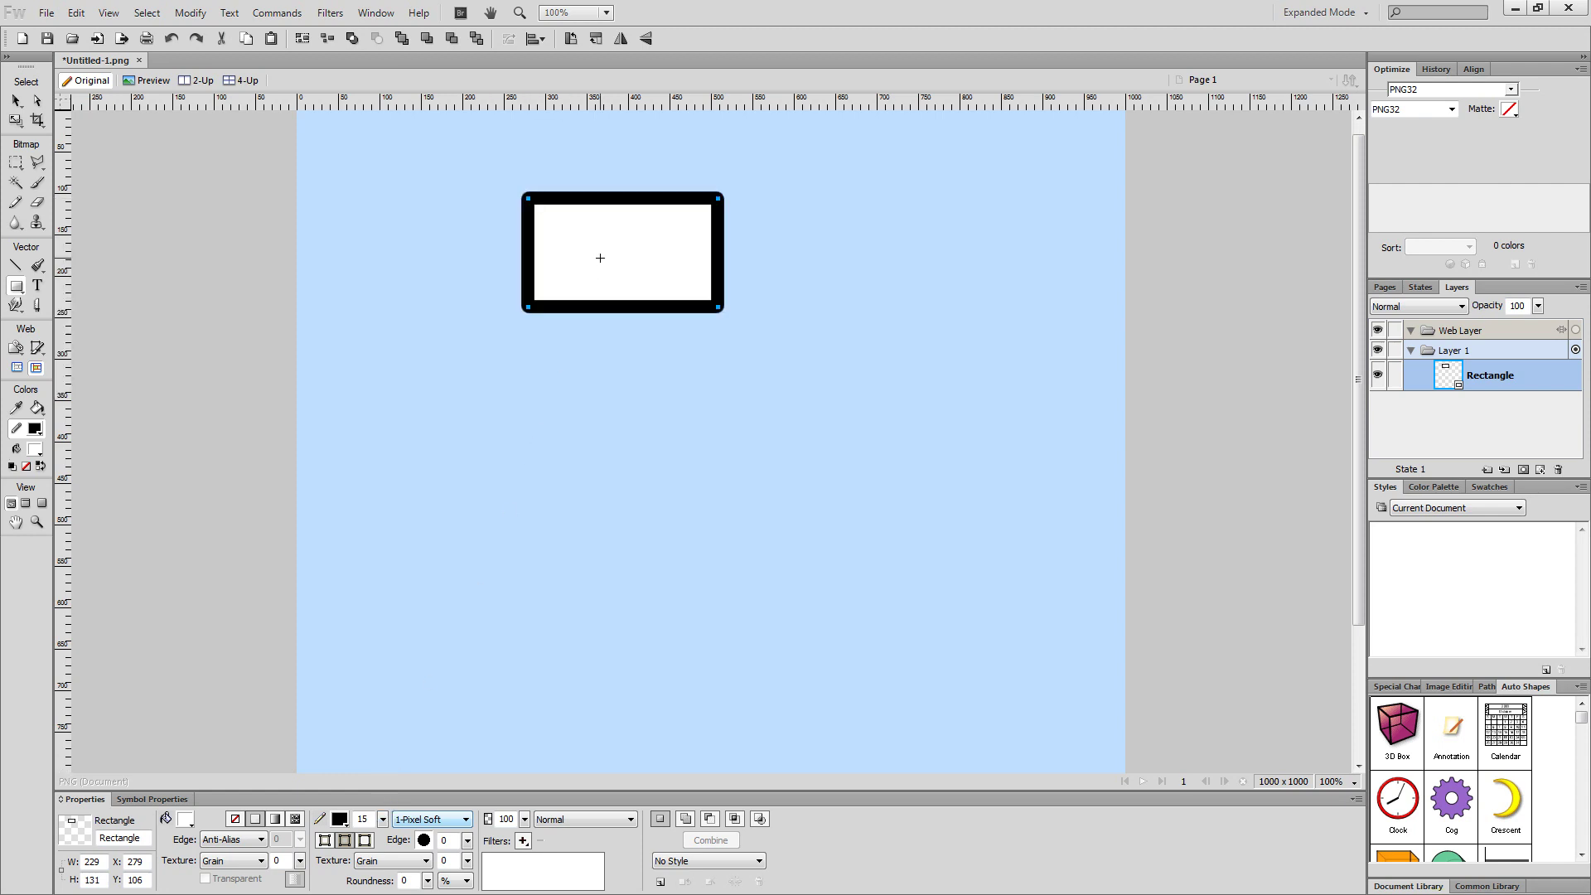
Move the outlined rectangle to the canvas's upper-left area, at about X 72, Y 61.
{"action": "left_click", "coordinate": [16, 101]}
{"action": "left_click", "coordinate": [782, 326]}
{"action": "left_click_drag", "start_coordinate": [639, 270], "coordinate": [468, 237]}
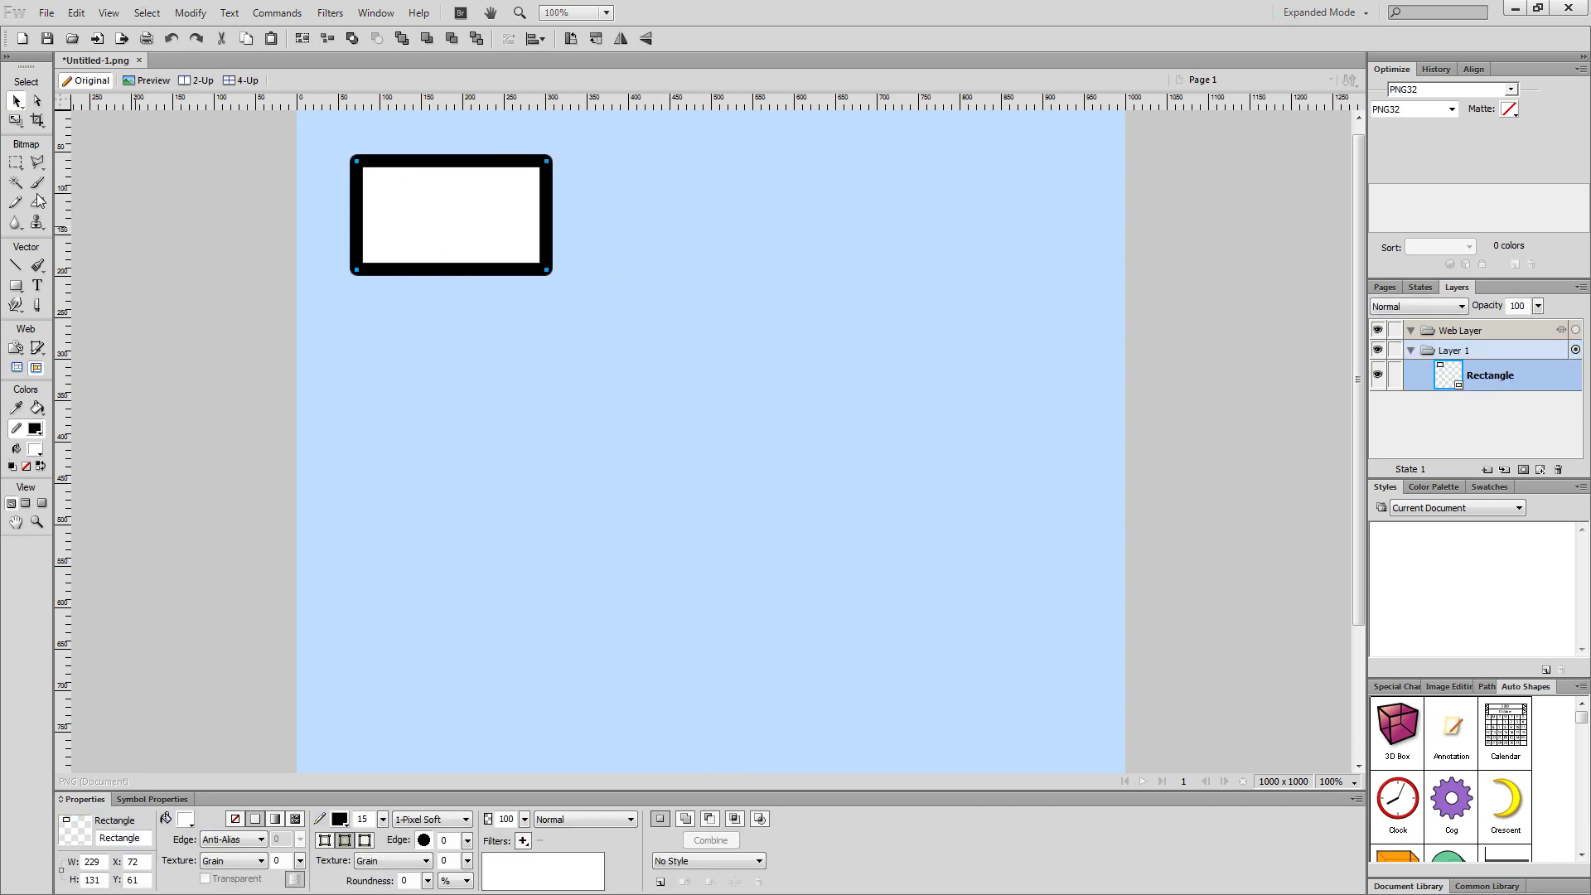
Add the text "Interface" at size 46 and place it in the upper half of the outlined box.
{"action": "left_click", "coordinate": [37, 286]}
{"action": "left_click", "coordinate": [440, 202]}
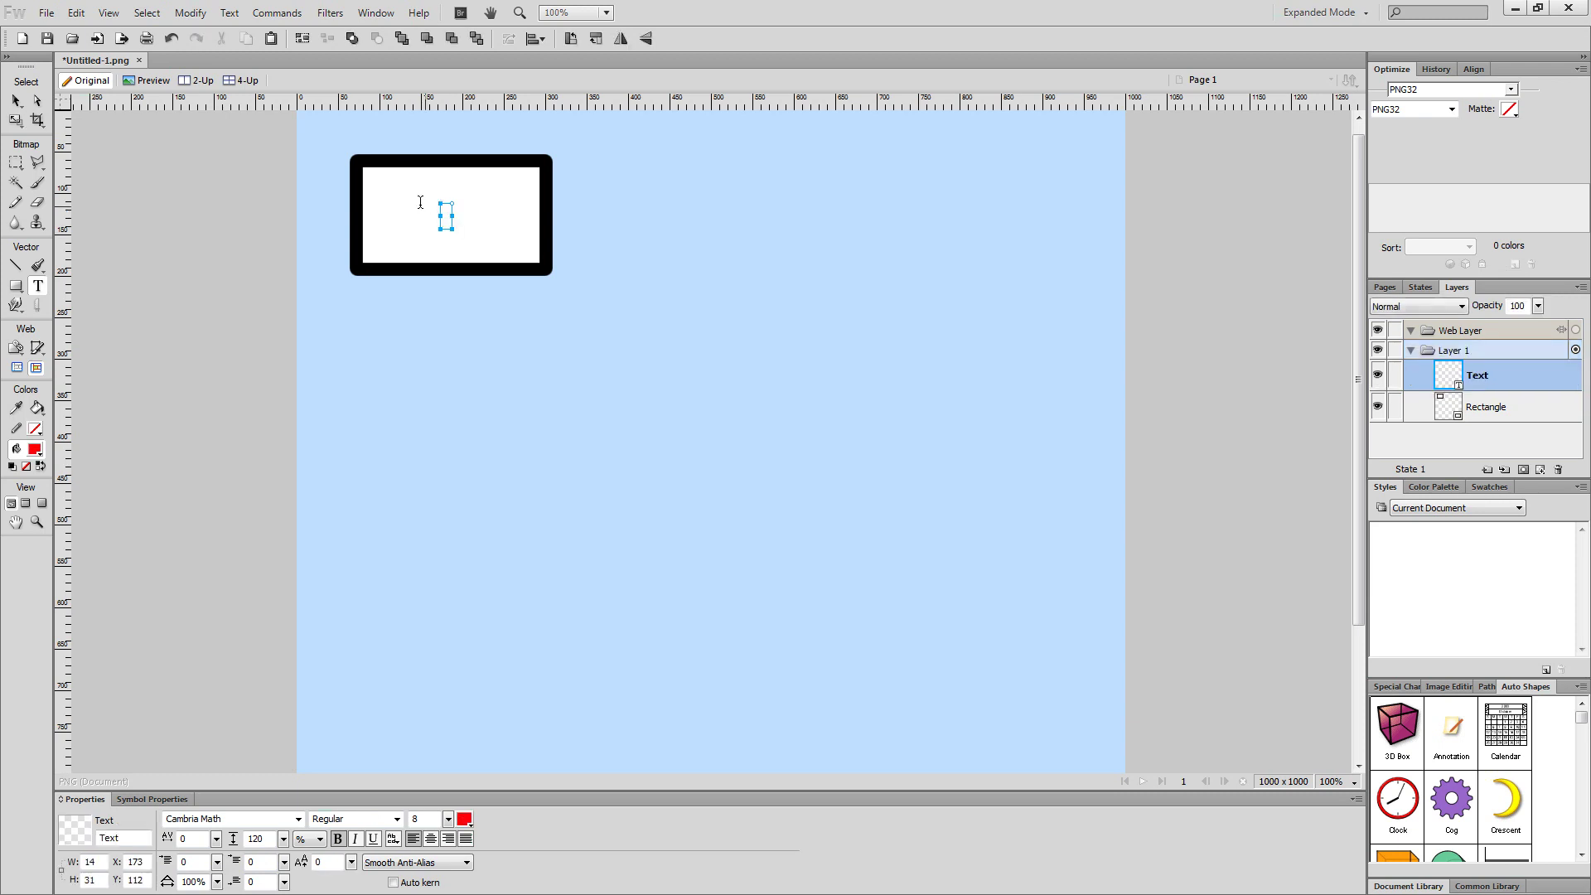
{"action": "type", "text": "Interface"}
{"action": "key", "text": "Escape"}
{"action": "left_click", "coordinate": [15, 100]}
{"action": "left_click", "coordinate": [135, 295]}
{"action": "left_click", "coordinate": [451, 217]}
{"action": "mouse_move", "coordinate": [448, 818]}
{"action": "left_mouse_down"}
{"action": "mouse_move", "coordinate": [460, 759]}
{"action": "mouse_move", "coordinate": [452, 833]}
{"action": "mouse_move", "coordinate": [457, 791]}
{"action": "left_mouse_up"}
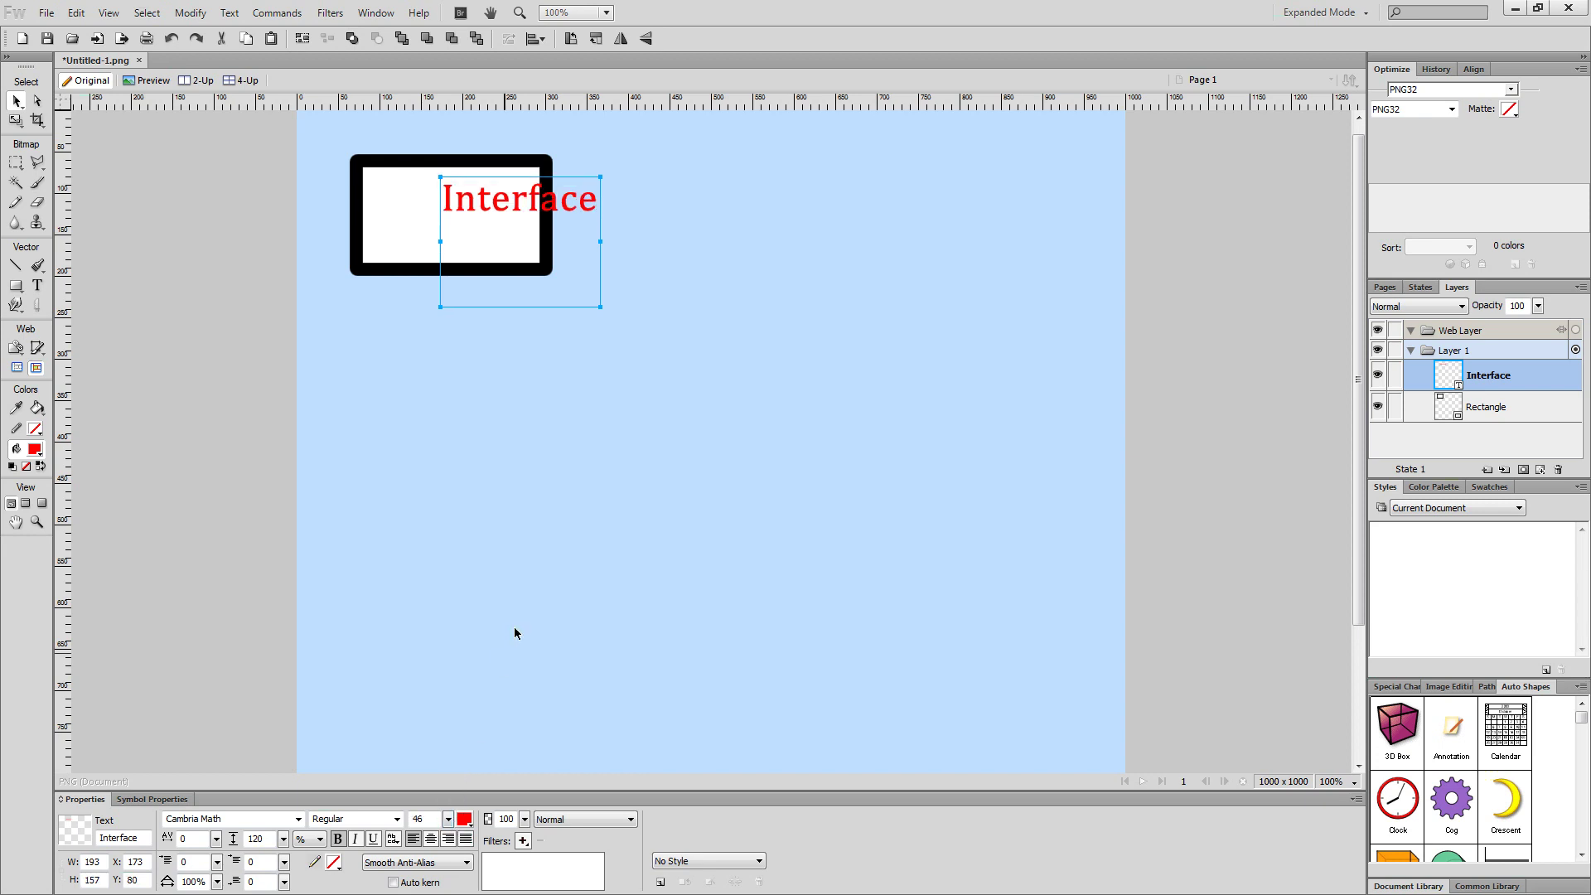
{"action": "left_click", "coordinate": [515, 634]}
{"action": "left_click_drag", "start_coordinate": [530, 209], "coordinate": [459, 199]}
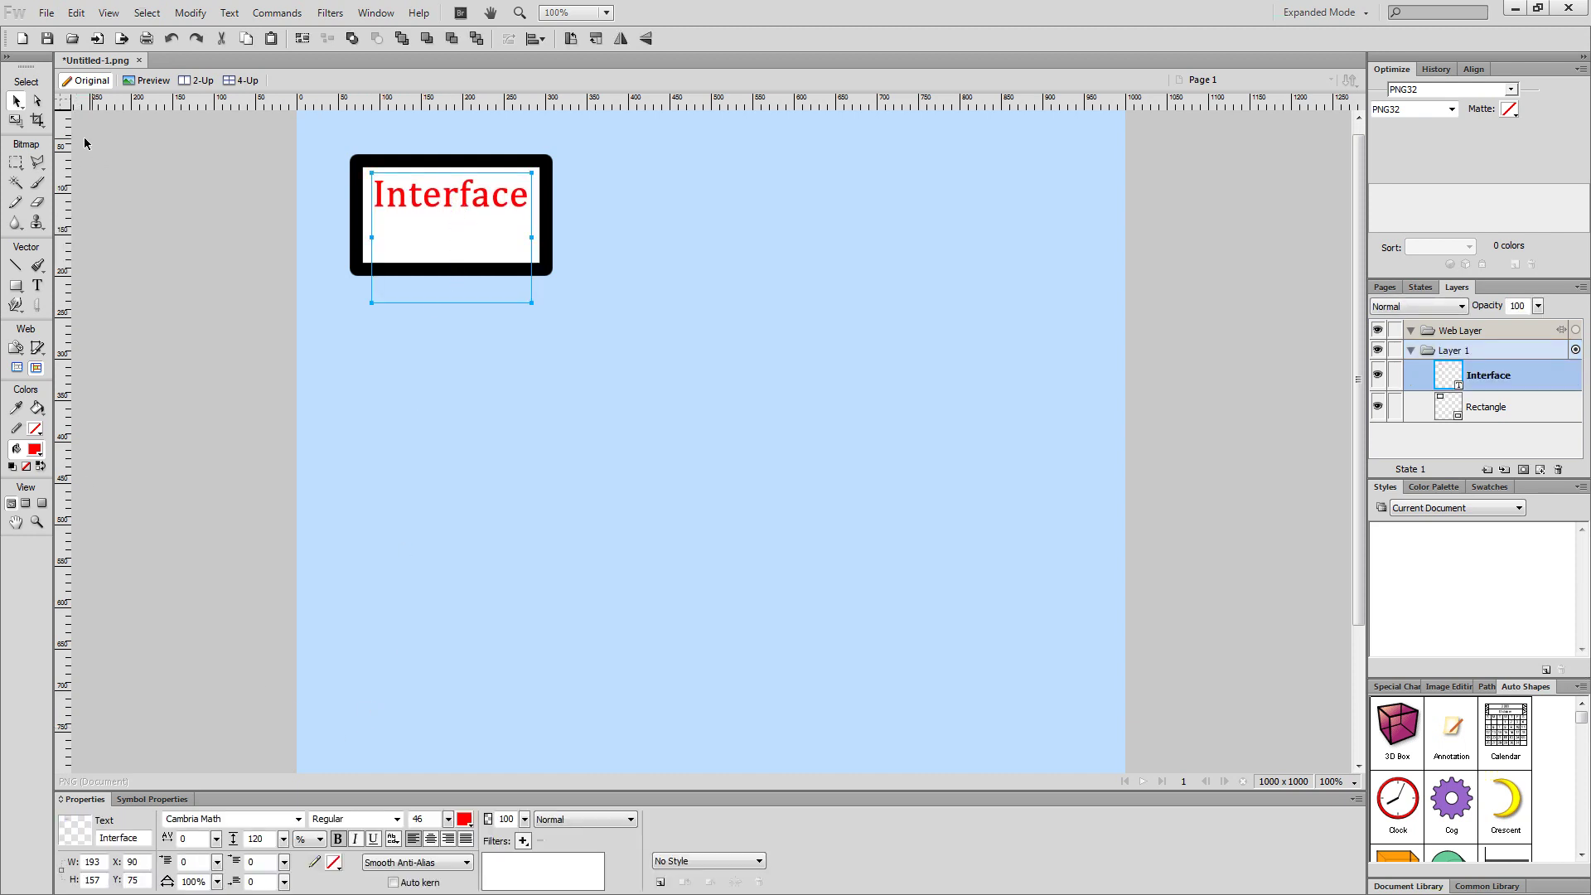
Add a text object reading "Purple Iproxy" on the empty canvas below the Interface box.
{"action": "left_click", "coordinate": [37, 284]}
{"action": "left_click", "coordinate": [375, 421]}
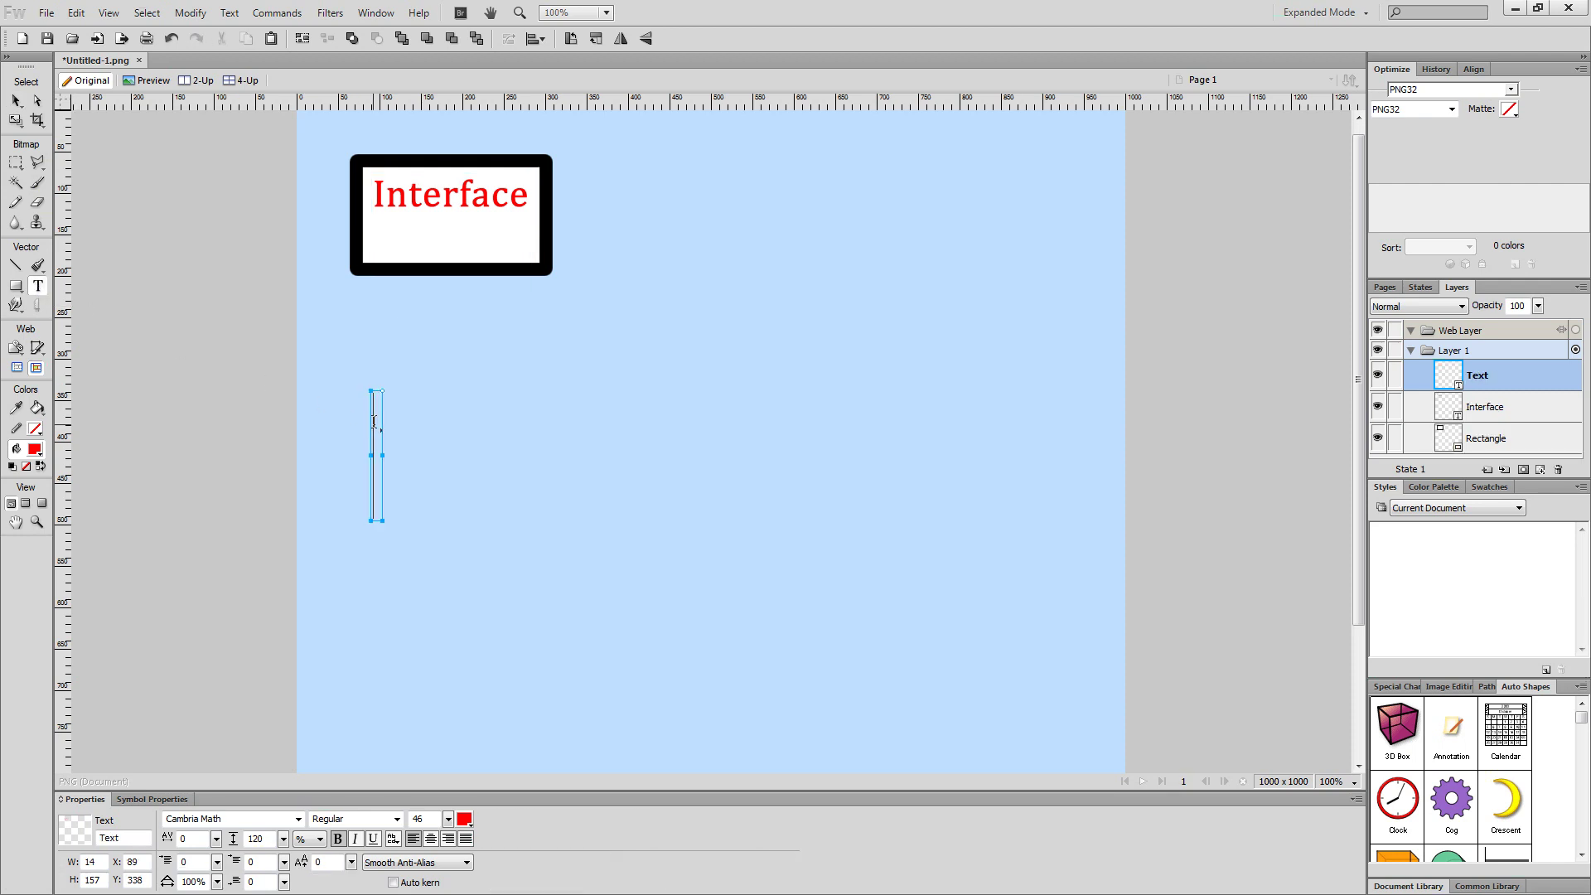
{"action": "type", "text": "Puprle"}
{"action": "key", "text": "BackSpace"}
{"action": "key", "text": "BackSpace"}
{"action": "key", "text": "BackSpace"}
{"action": "key", "text": "BackSpace"}
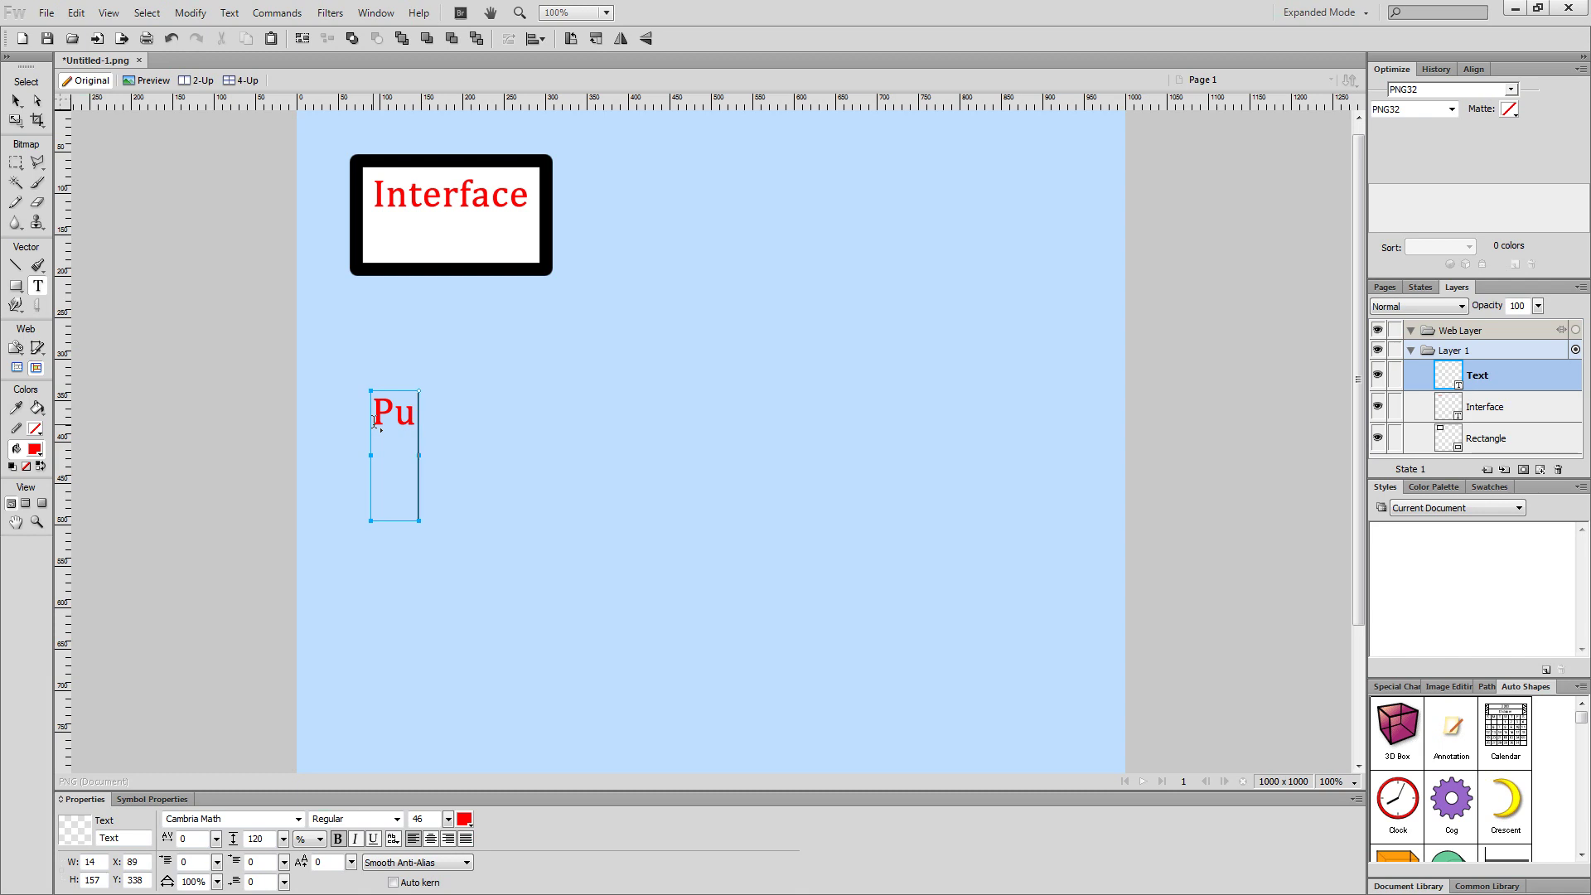
{"action": "type", "text": "rple I"}
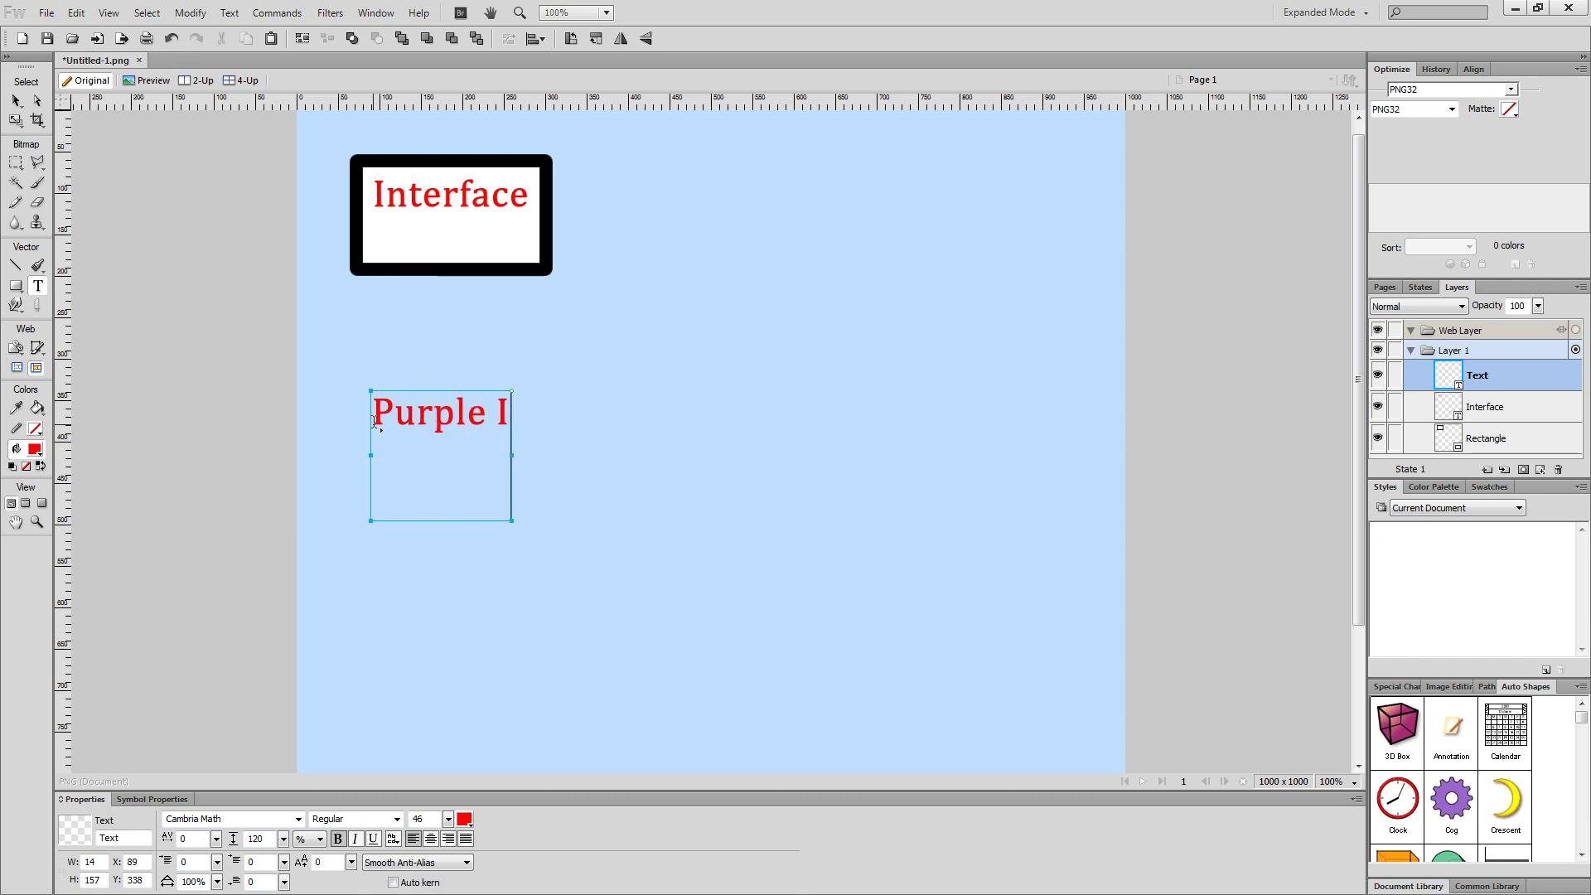
{"action": "type", "text": "proxy"}
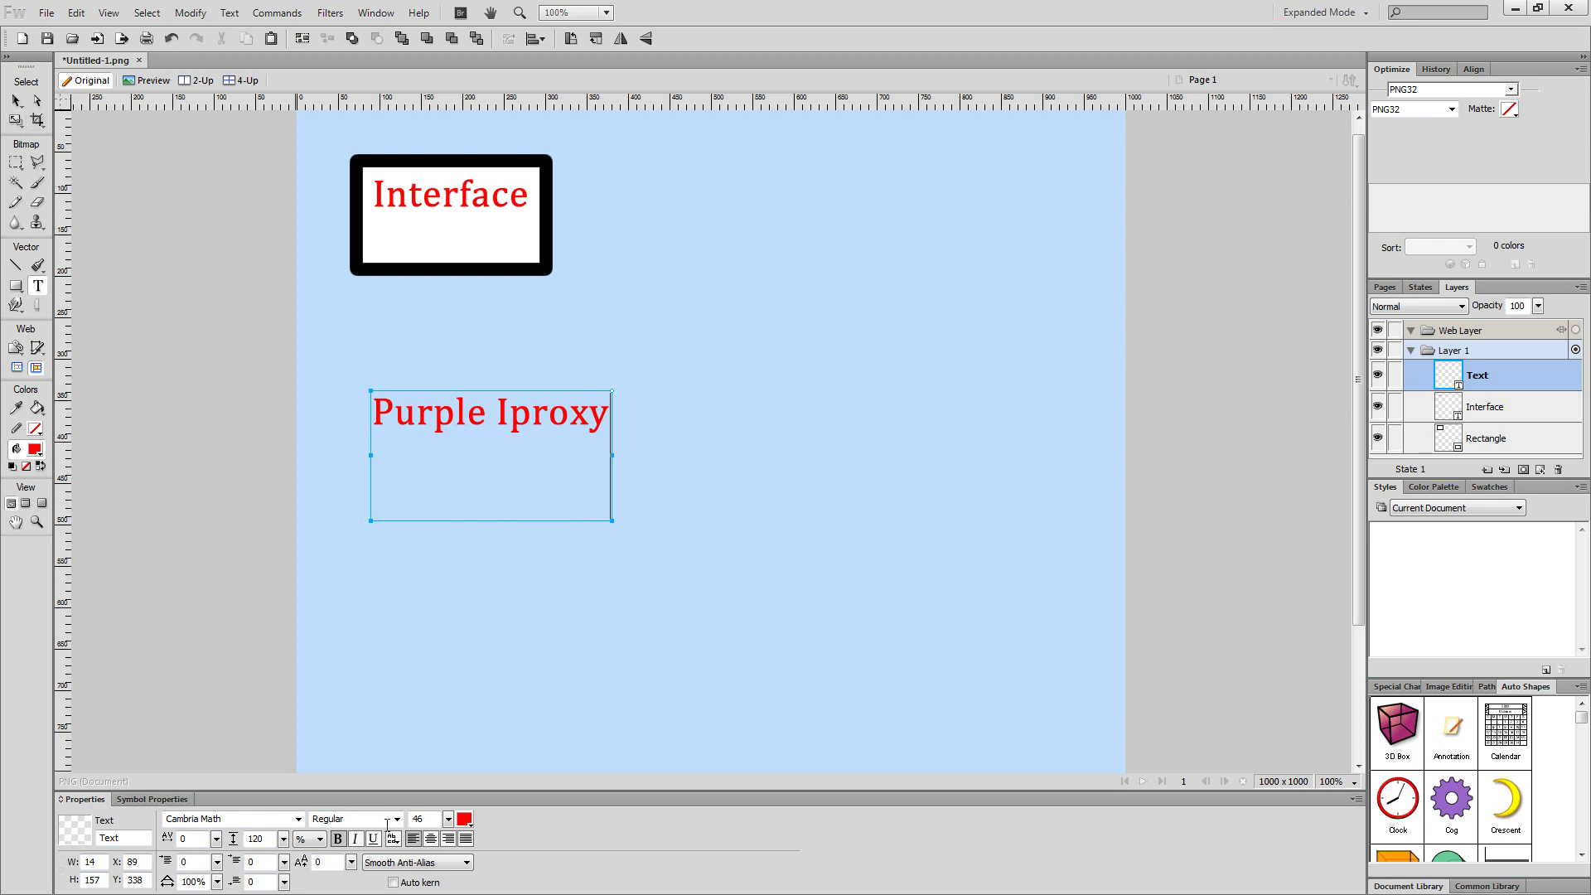
{"action": "key", "text": "Escape"}
{"action": "left_click", "coordinate": [15, 100]}
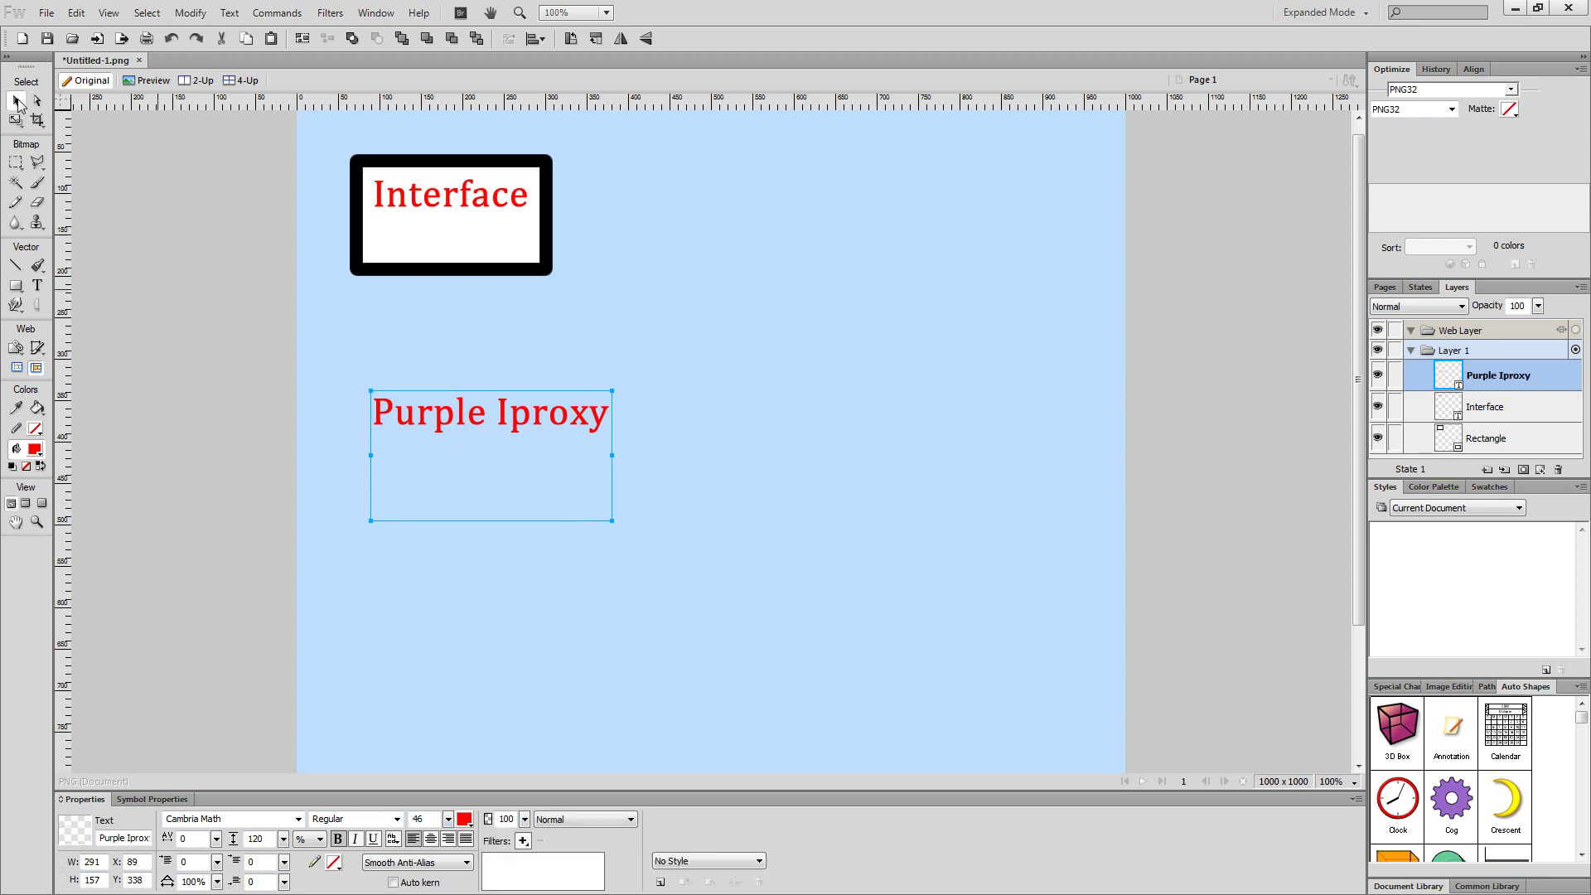
Set the "Purple Iproxy" text to size 32 in blue and place it beneath "Interface" inside the box.
{"action": "left_click_drag", "start_coordinate": [448, 819], "coordinate": [451, 840]}
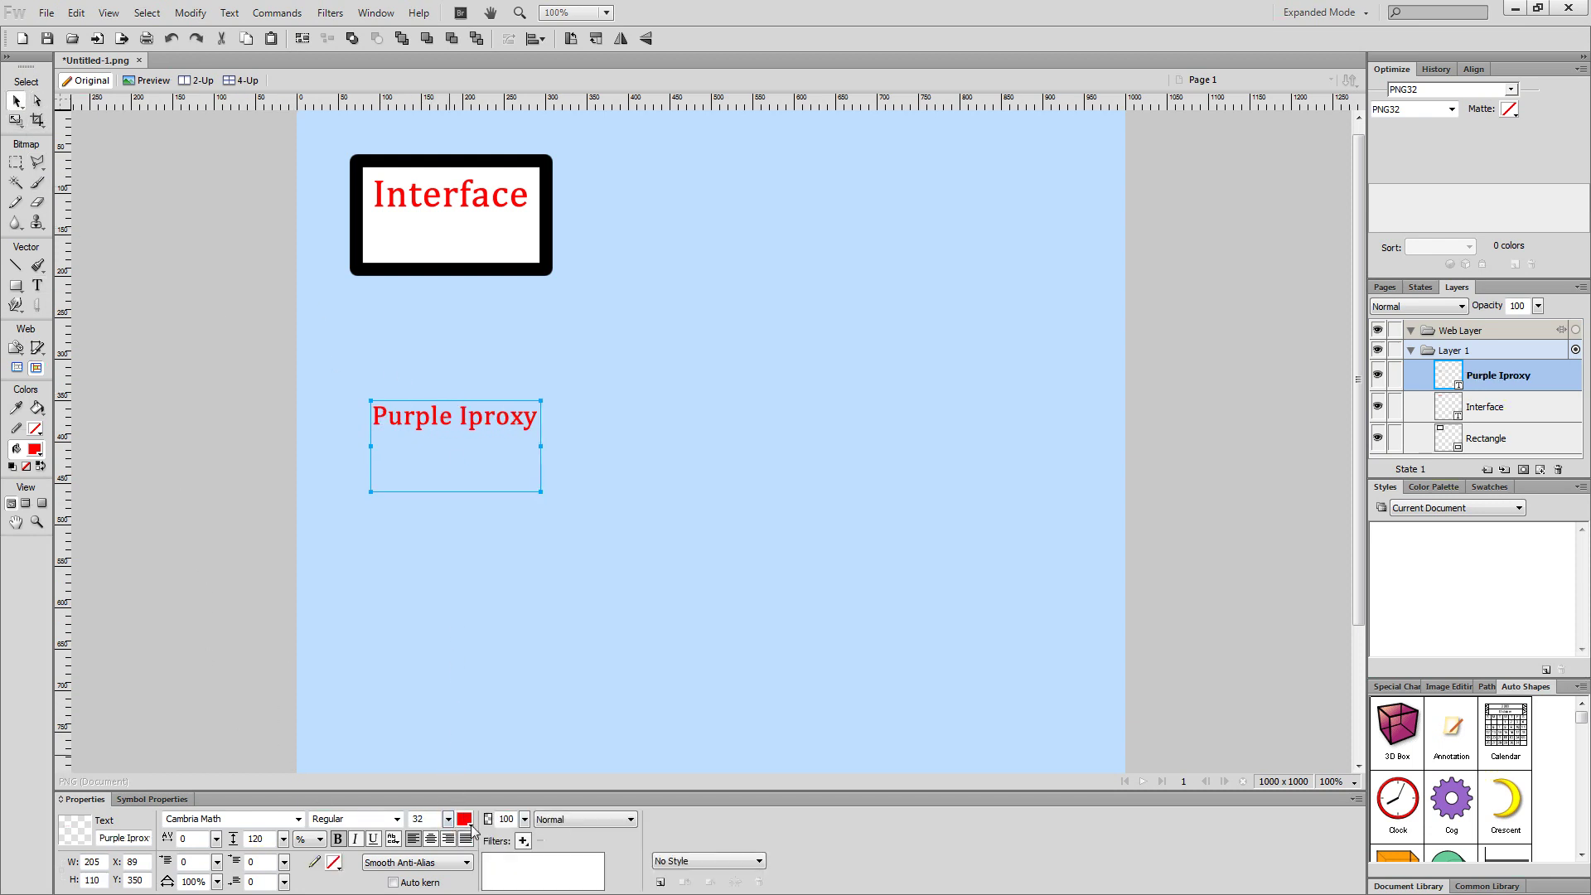
{"action": "left_click", "coordinate": [466, 819]}
{"action": "left_click", "coordinate": [424, 663]}
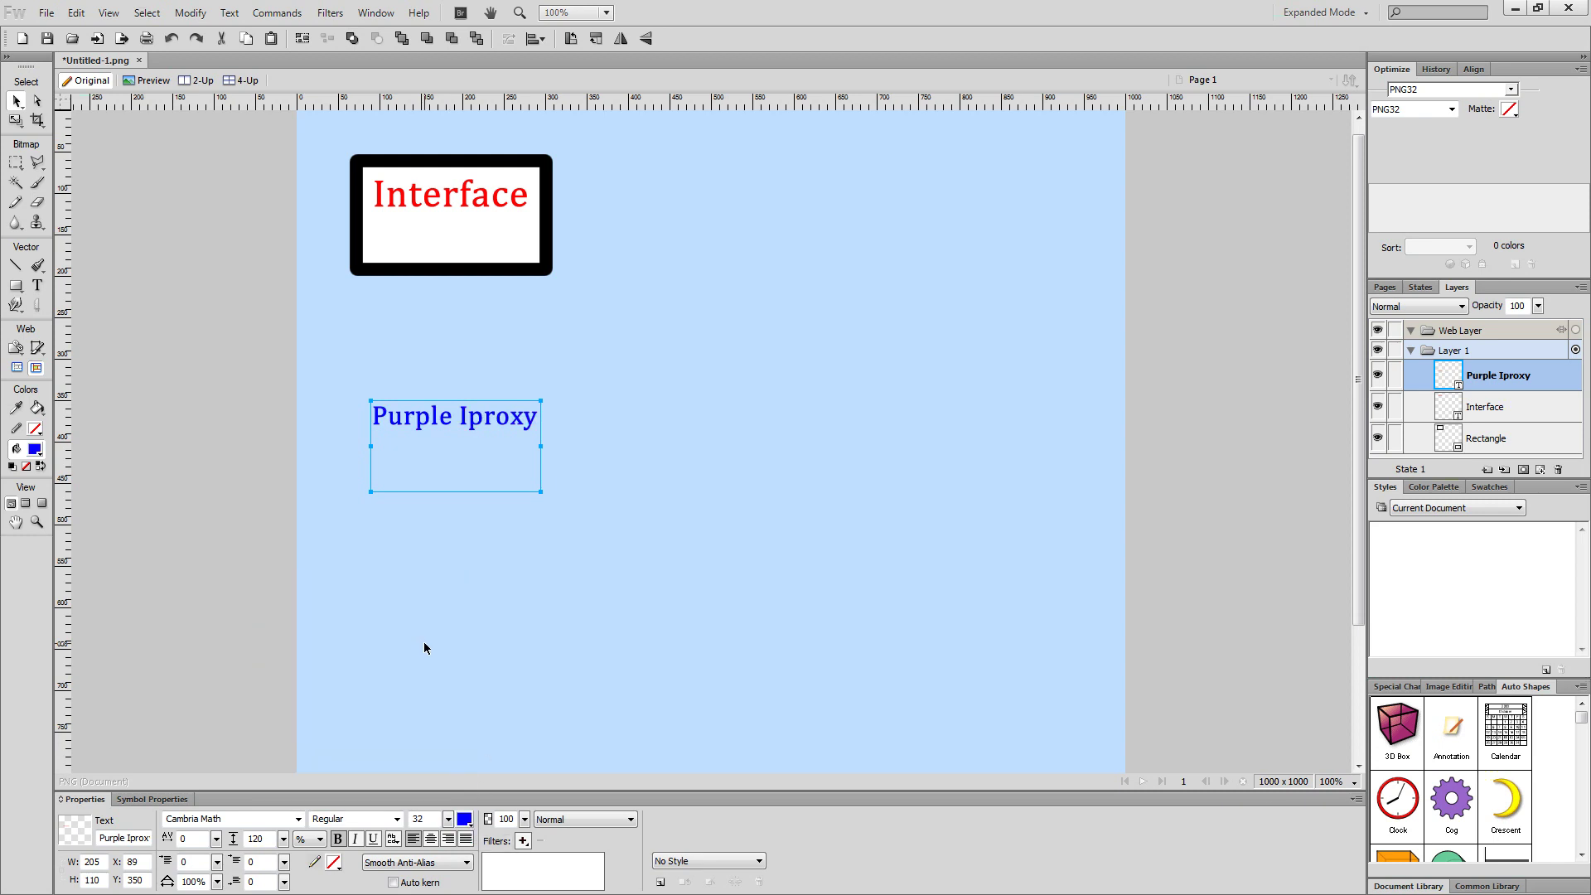
{"action": "left_click", "coordinate": [461, 543]}
{"action": "left_click_drag", "start_coordinate": [479, 415], "coordinate": [480, 246]}
{"action": "left_click", "coordinate": [495, 463]}
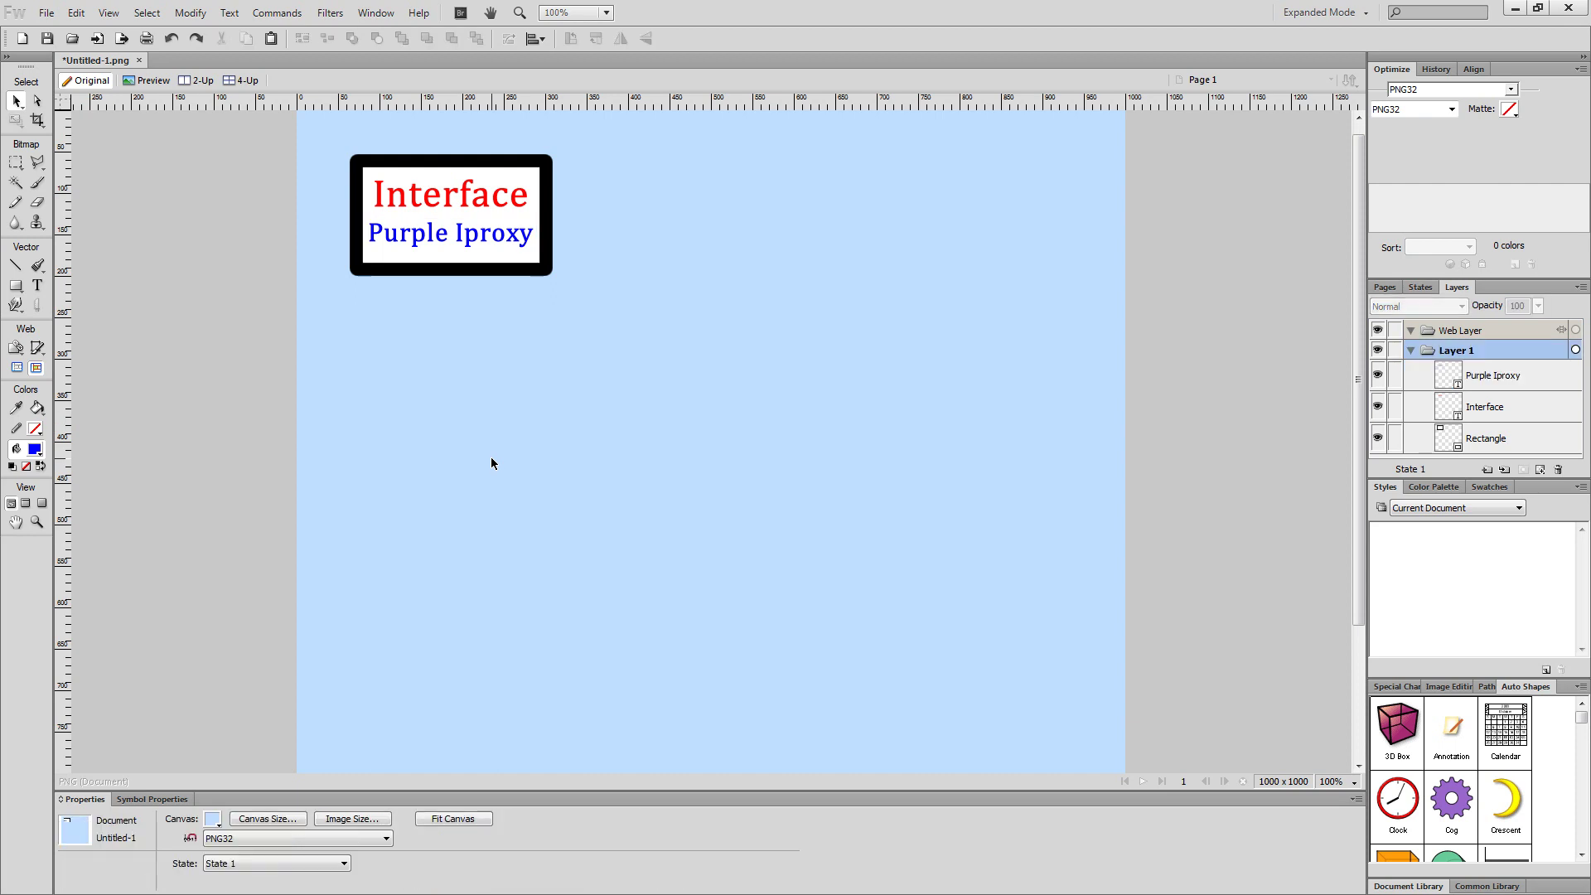
Place a copy of the outlined rectangle to the right of the original at the same height, and add the text "Abstract Class" over it.
{"action": "left_click", "coordinate": [506, 164]}
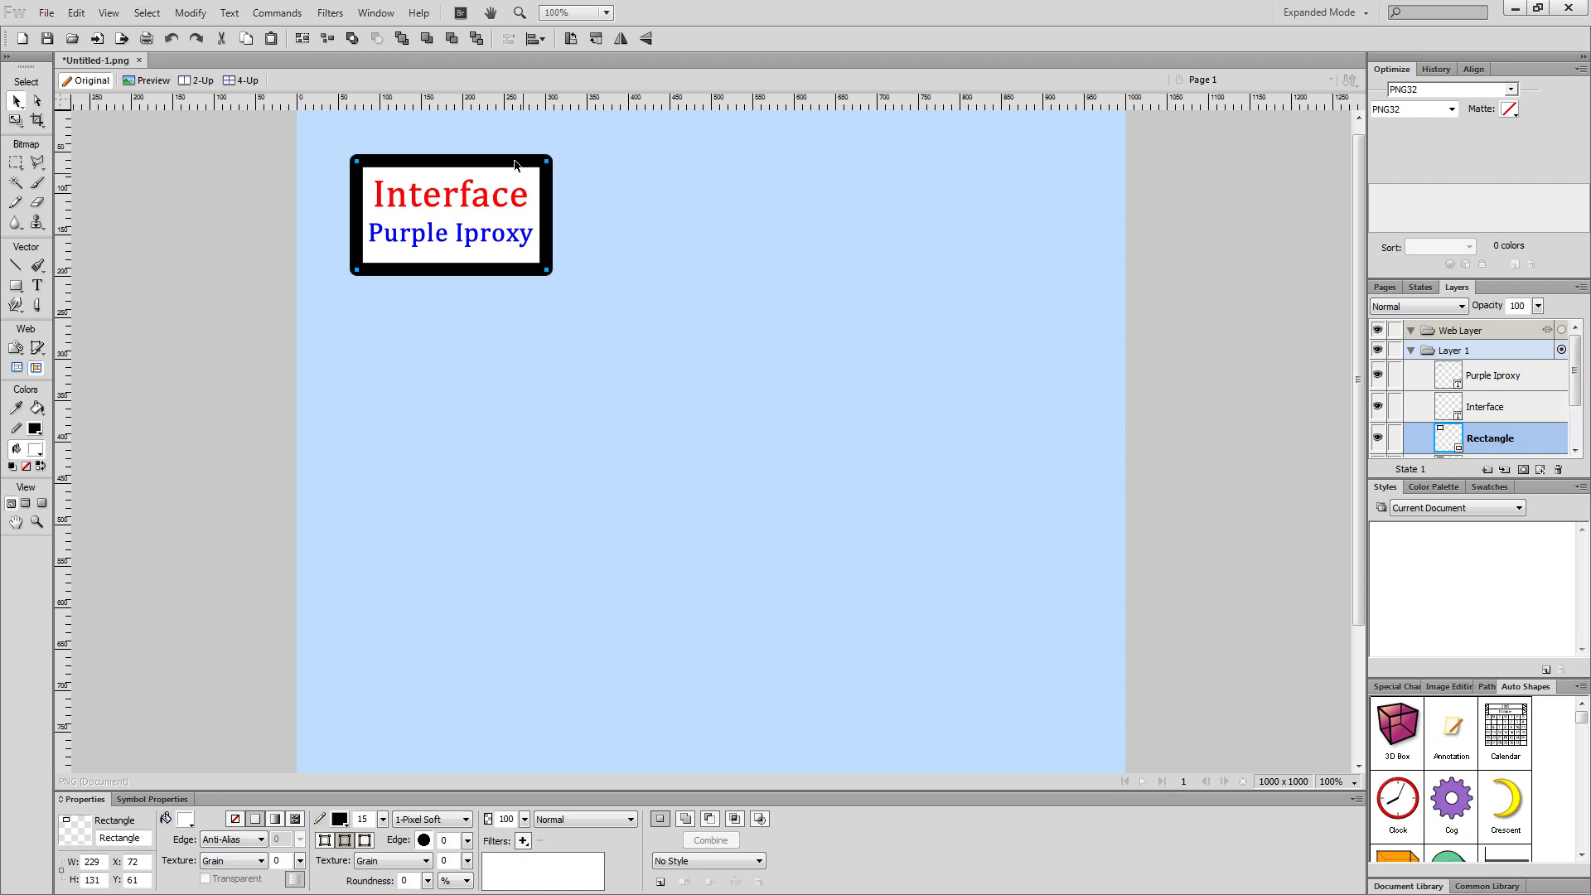
{"action": "left_click_drag", "start_coordinate": [506, 164], "coordinate": [833, 163]}
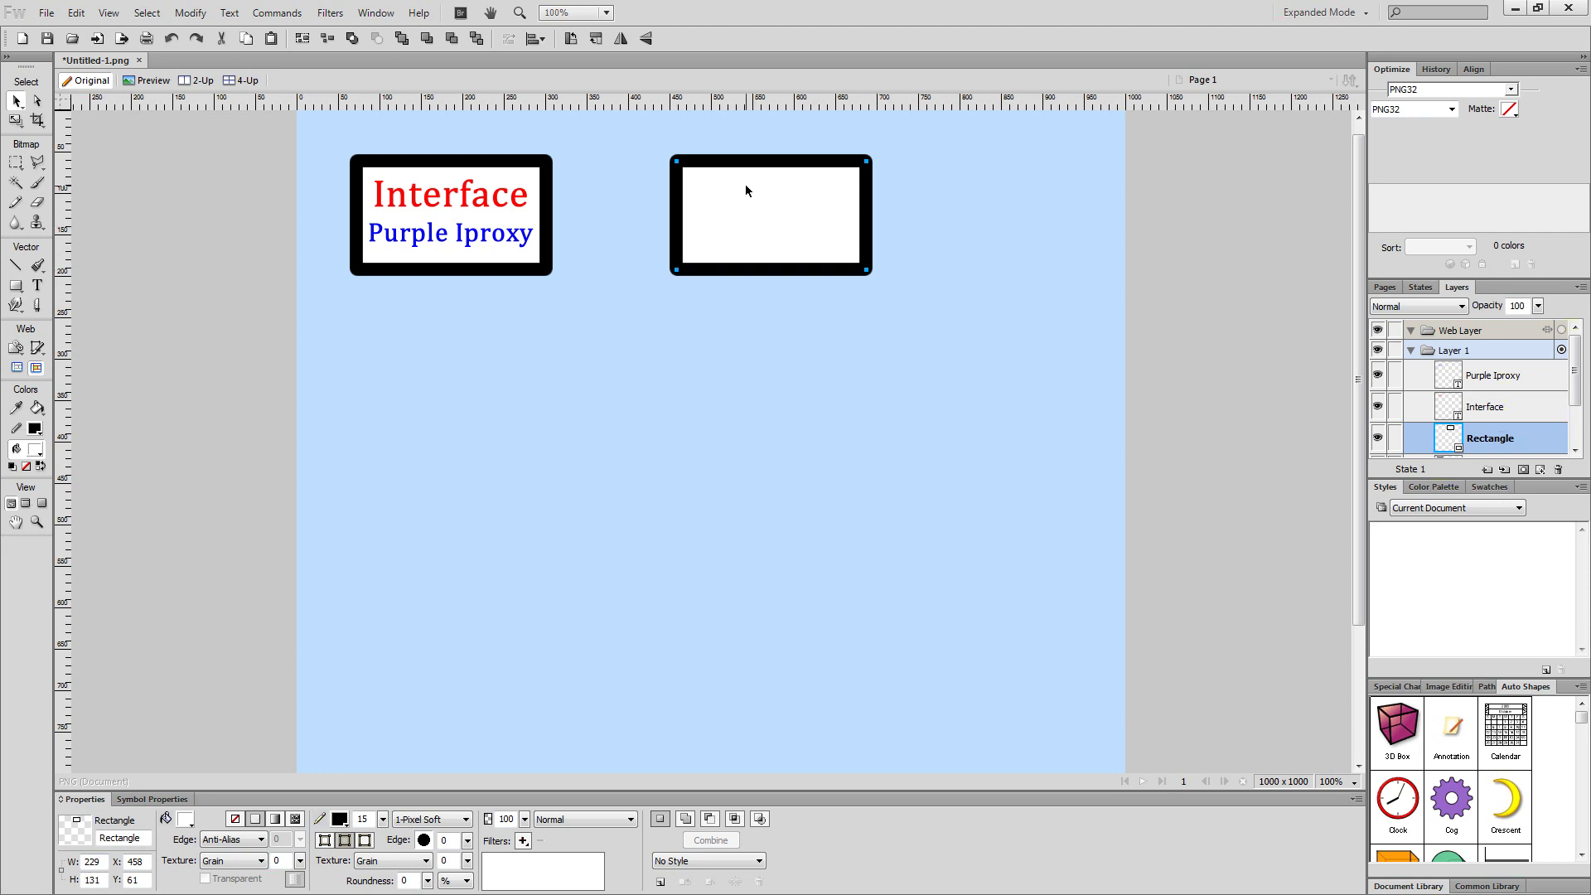
{"action": "left_click", "coordinate": [37, 285]}
{"action": "left_click", "coordinate": [798, 218]}
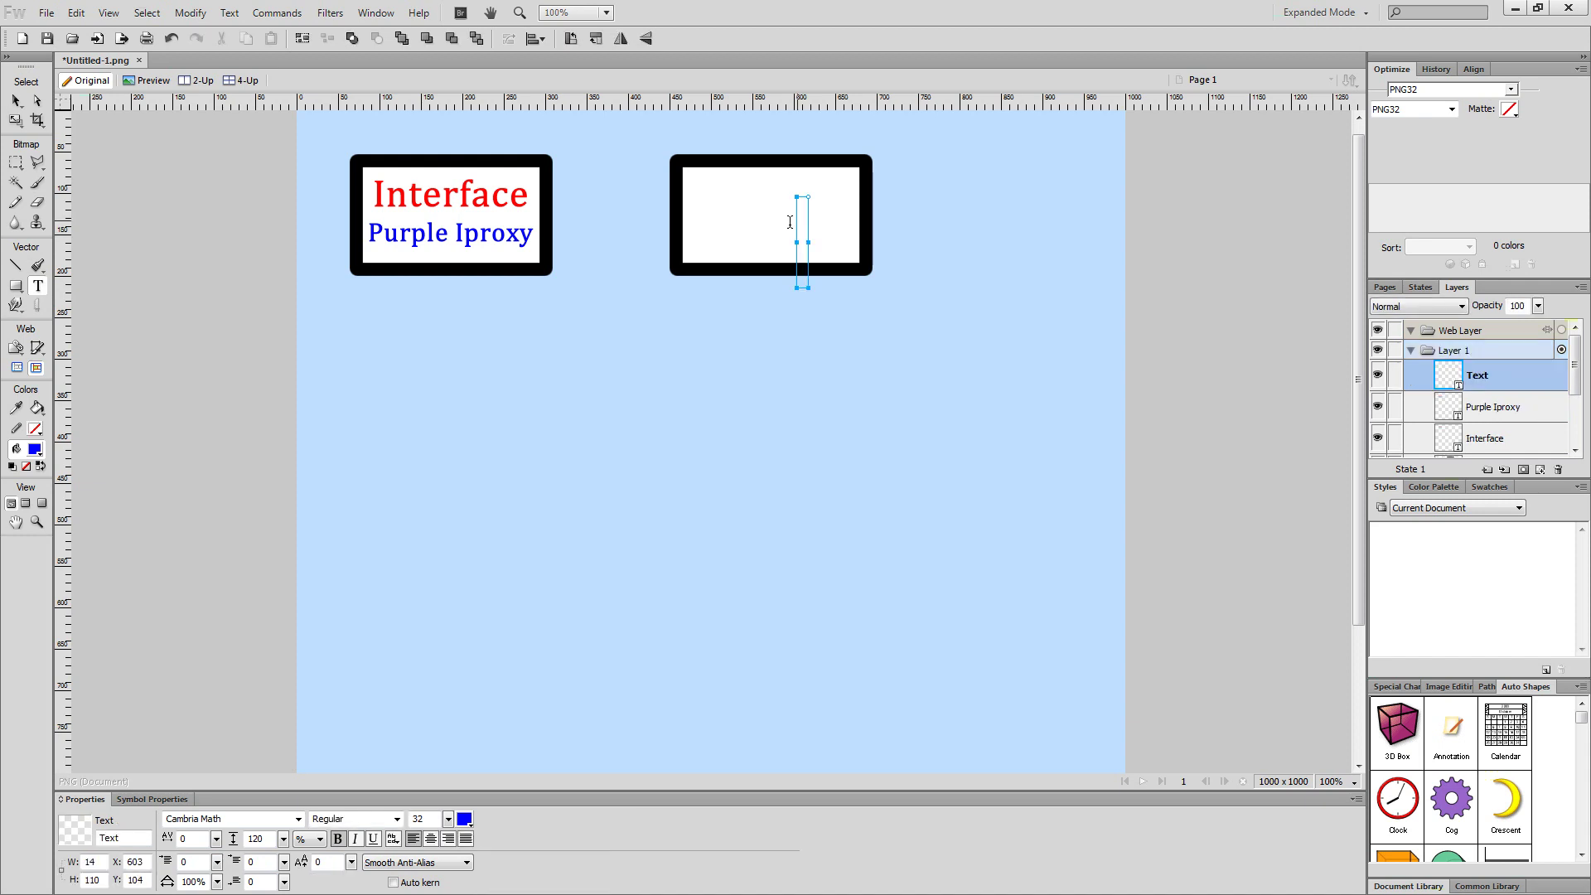
{"action": "type", "text": "Abstra"}
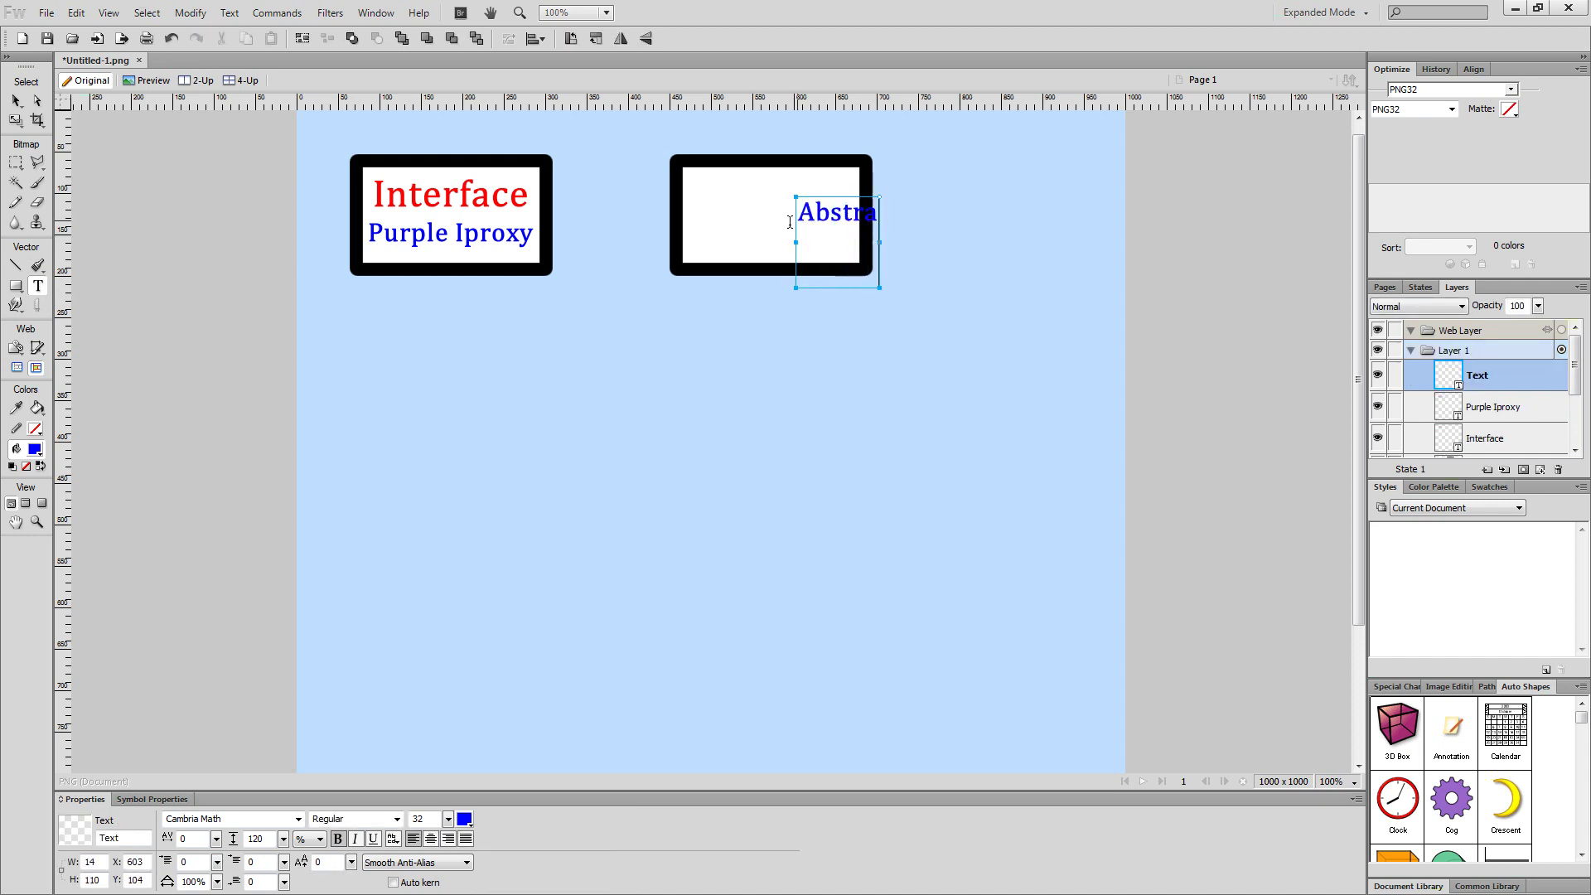
{"action": "type", "text": "ct Class"}
{"action": "key", "text": "Escape"}
{"action": "left_click", "coordinate": [564, 446]}
Fit "Abstract Class" into the top of the slightly left-shifted second box and colour it the same red as "Interface".
{"action": "mouse_move", "coordinate": [855, 266]}
{"action": "left_mouse_down"}
{"action": "mouse_move", "coordinate": [753, 266]}
{"action": "mouse_move", "coordinate": [972, 266]}
{"action": "mouse_move", "coordinate": [847, 266]}
{"action": "left_mouse_up"}
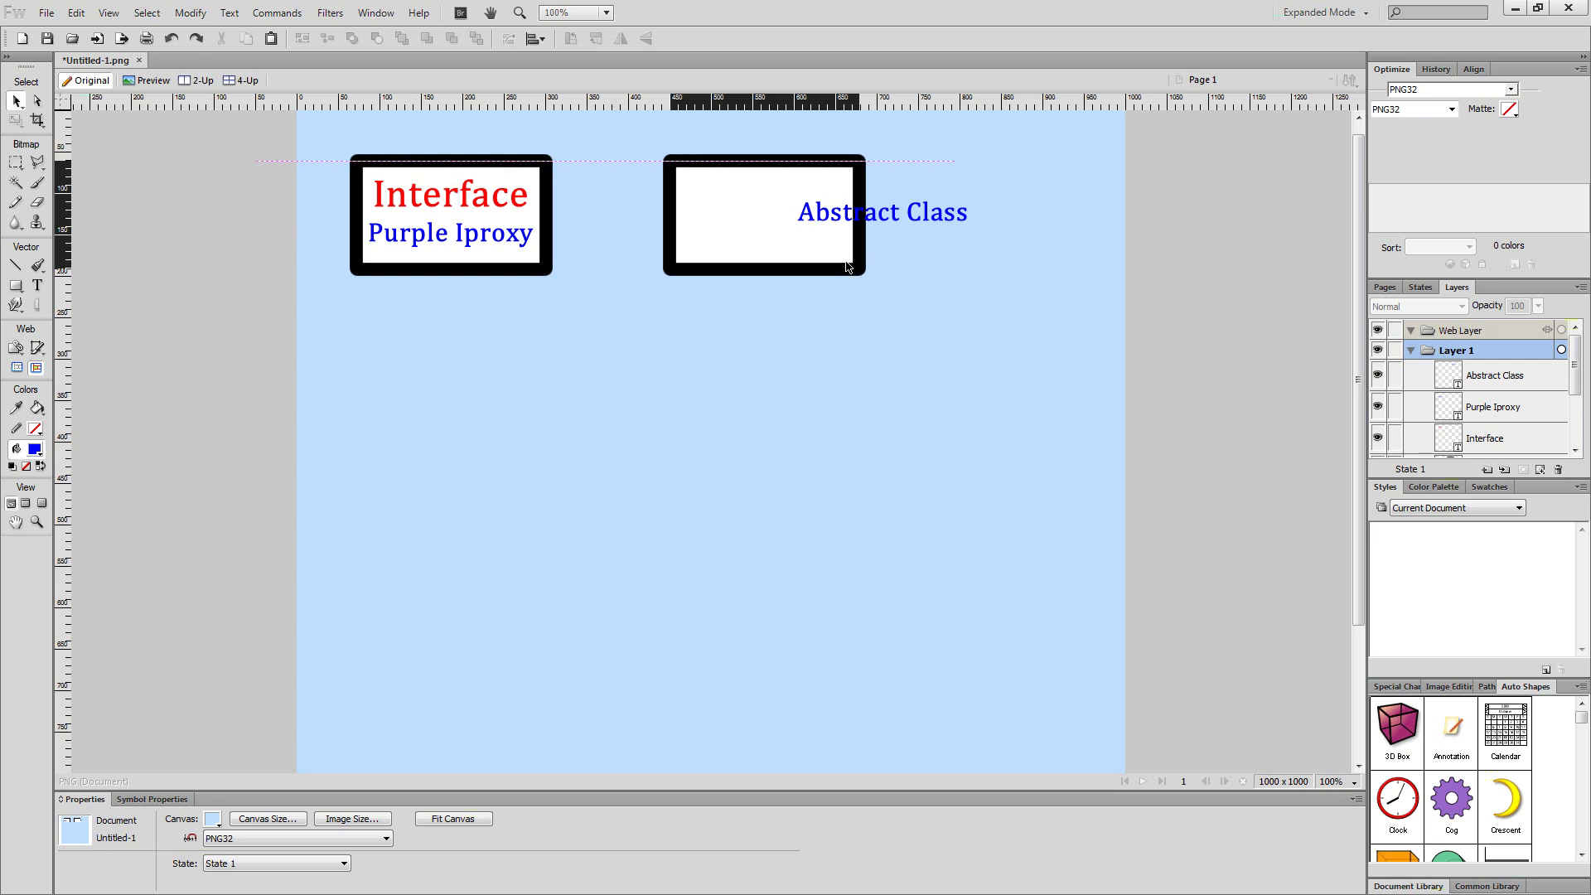
{"action": "left_click", "coordinate": [941, 235]}
{"action": "left_click_drag", "start_coordinate": [939, 228], "coordinate": [820, 202]}
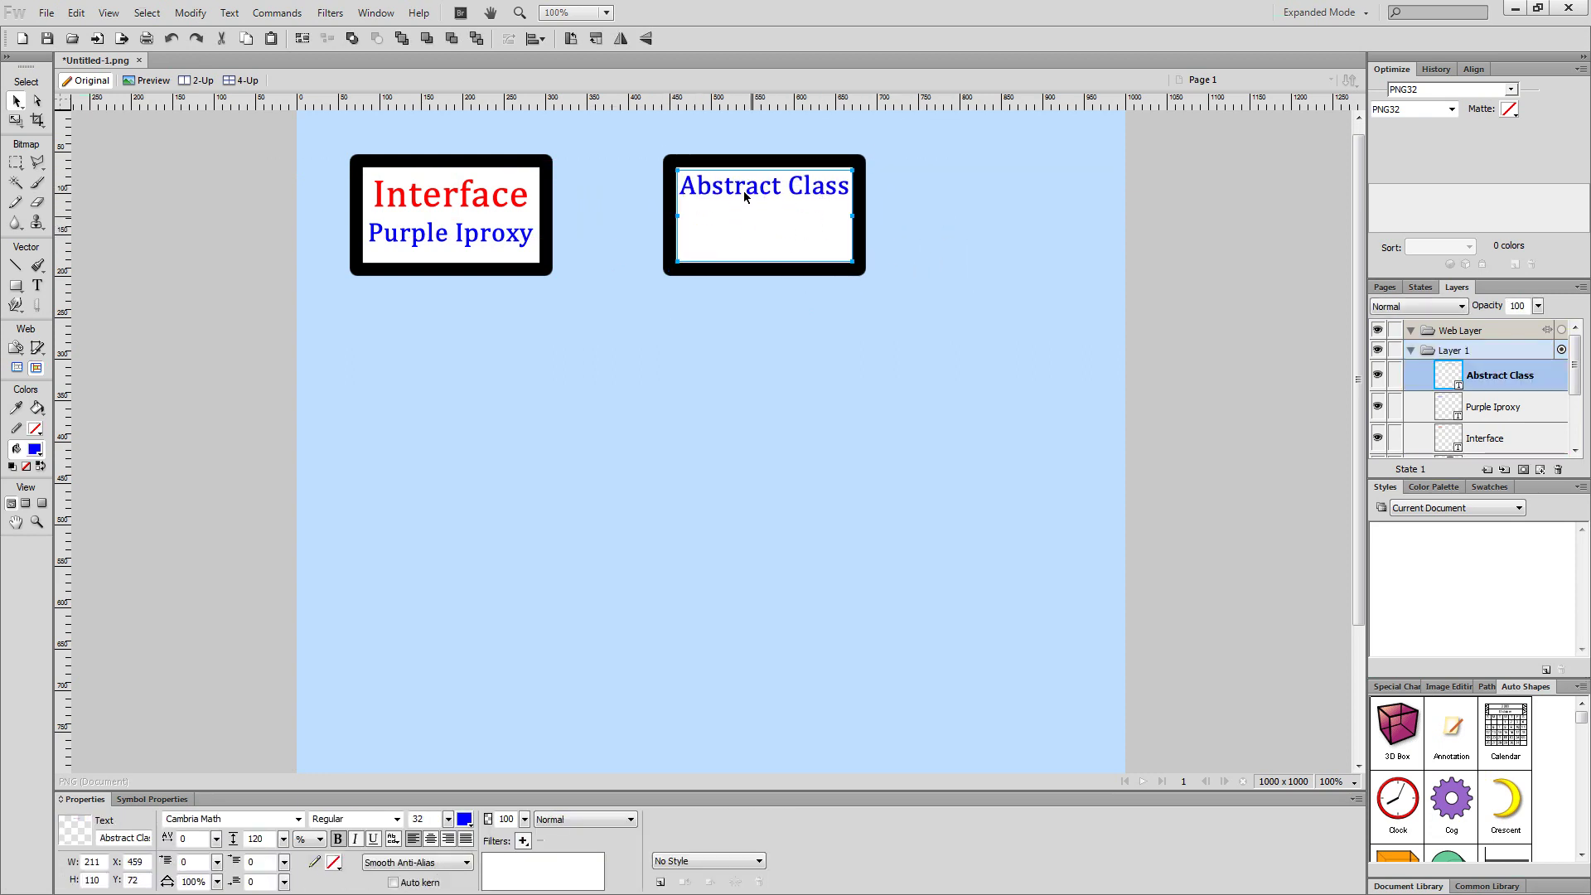
{"action": "left_click", "coordinate": [463, 819]}
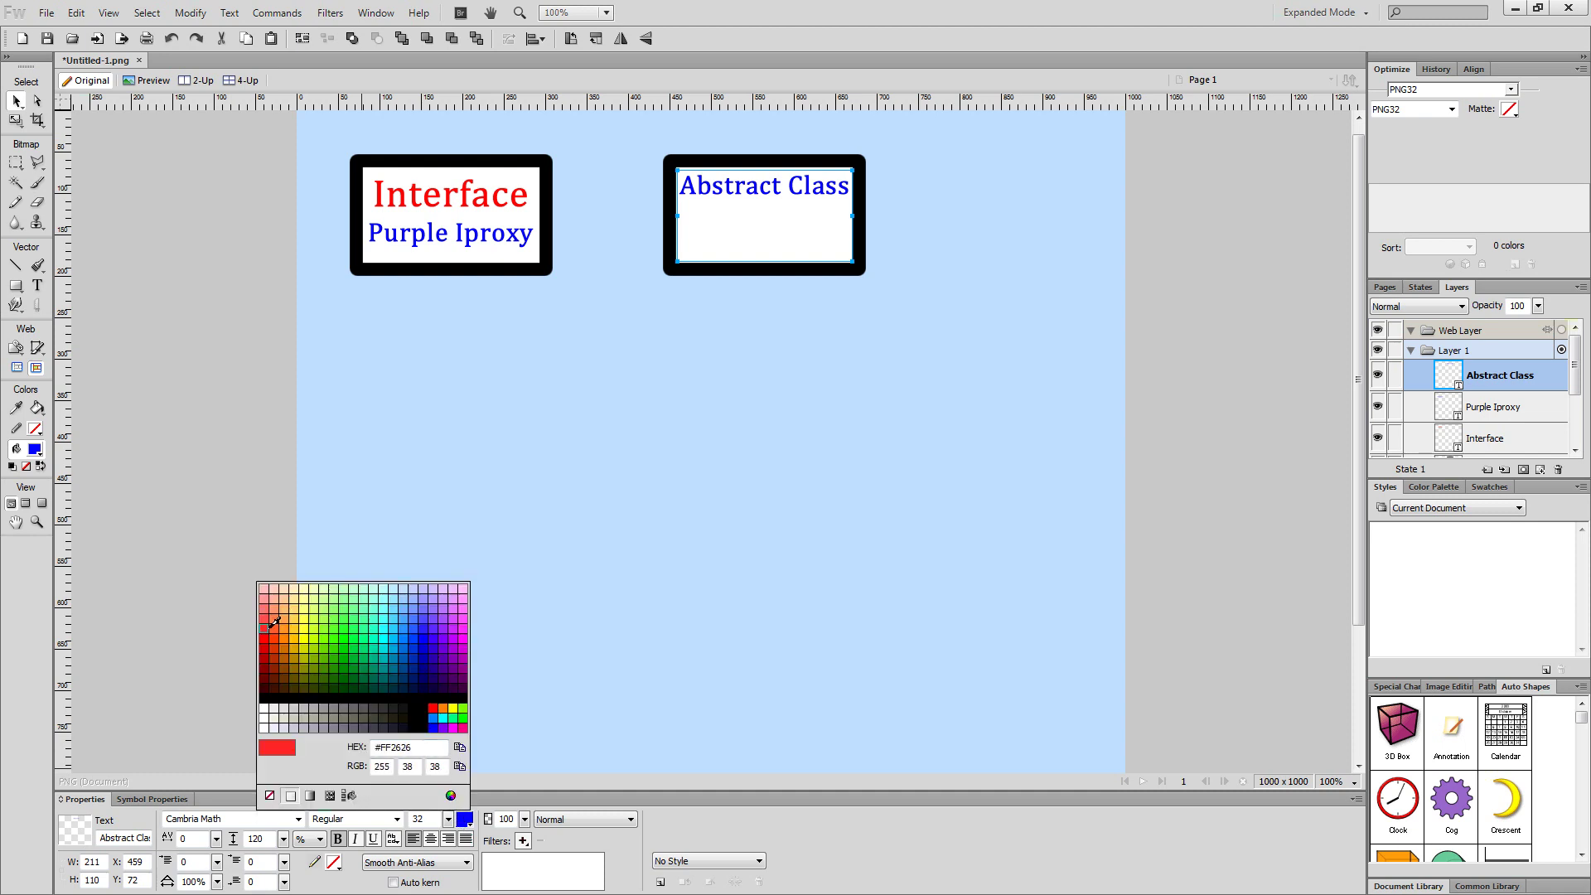
{"action": "left_click", "coordinate": [467, 192]}
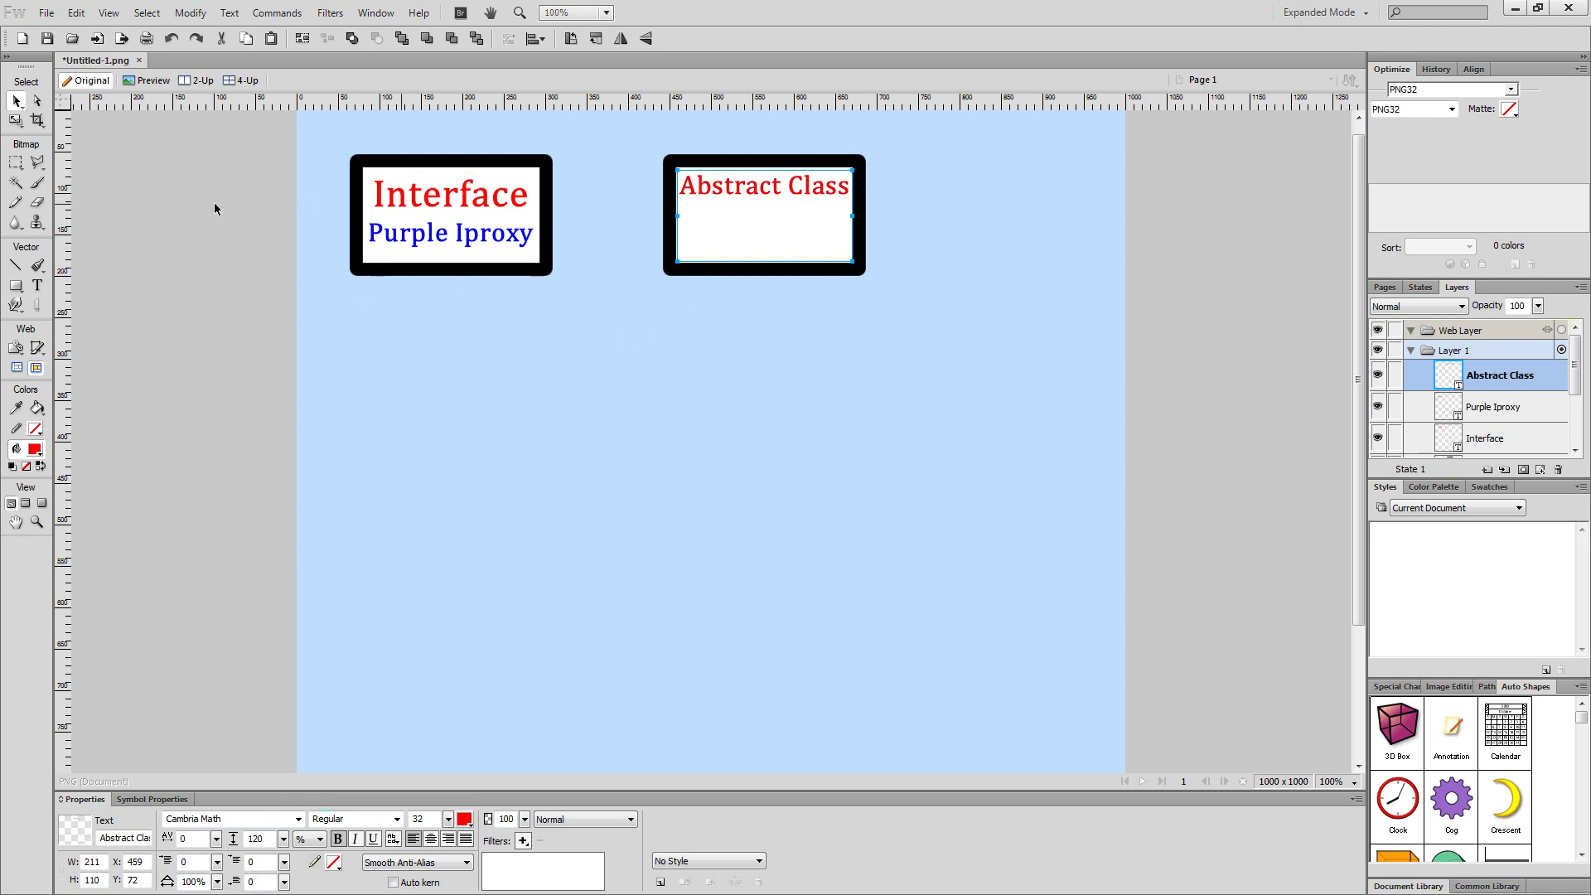
Add a text object reading "CommonProxy" on the empty canvas below and between the two boxes.
{"action": "left_click", "coordinate": [37, 285]}
{"action": "left_click", "coordinate": [511, 427]}
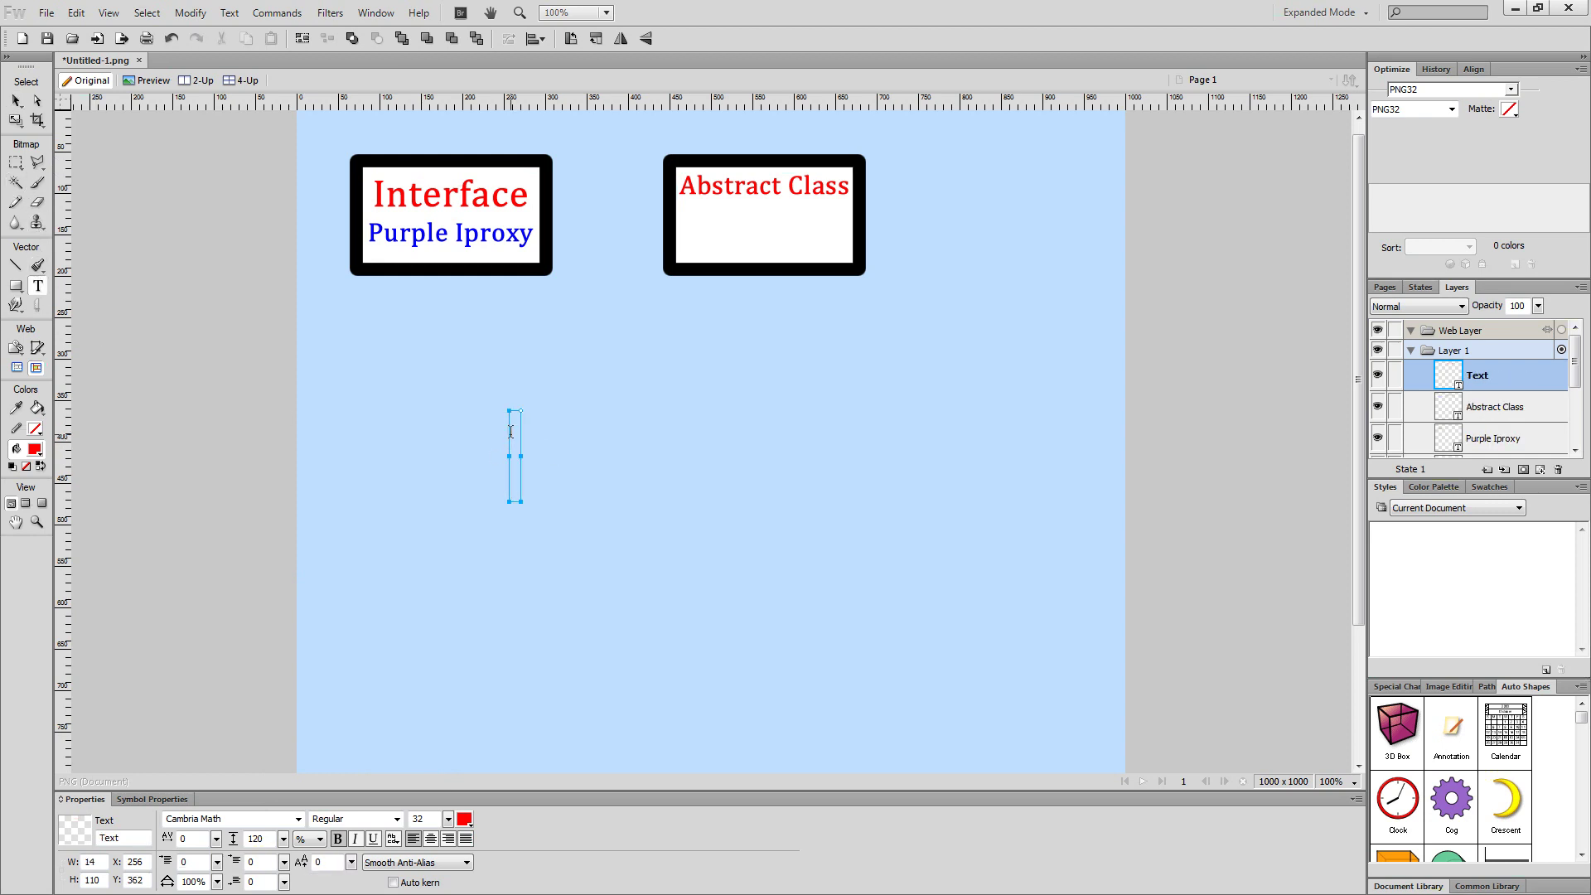
{"action": "type", "text": "Common"}
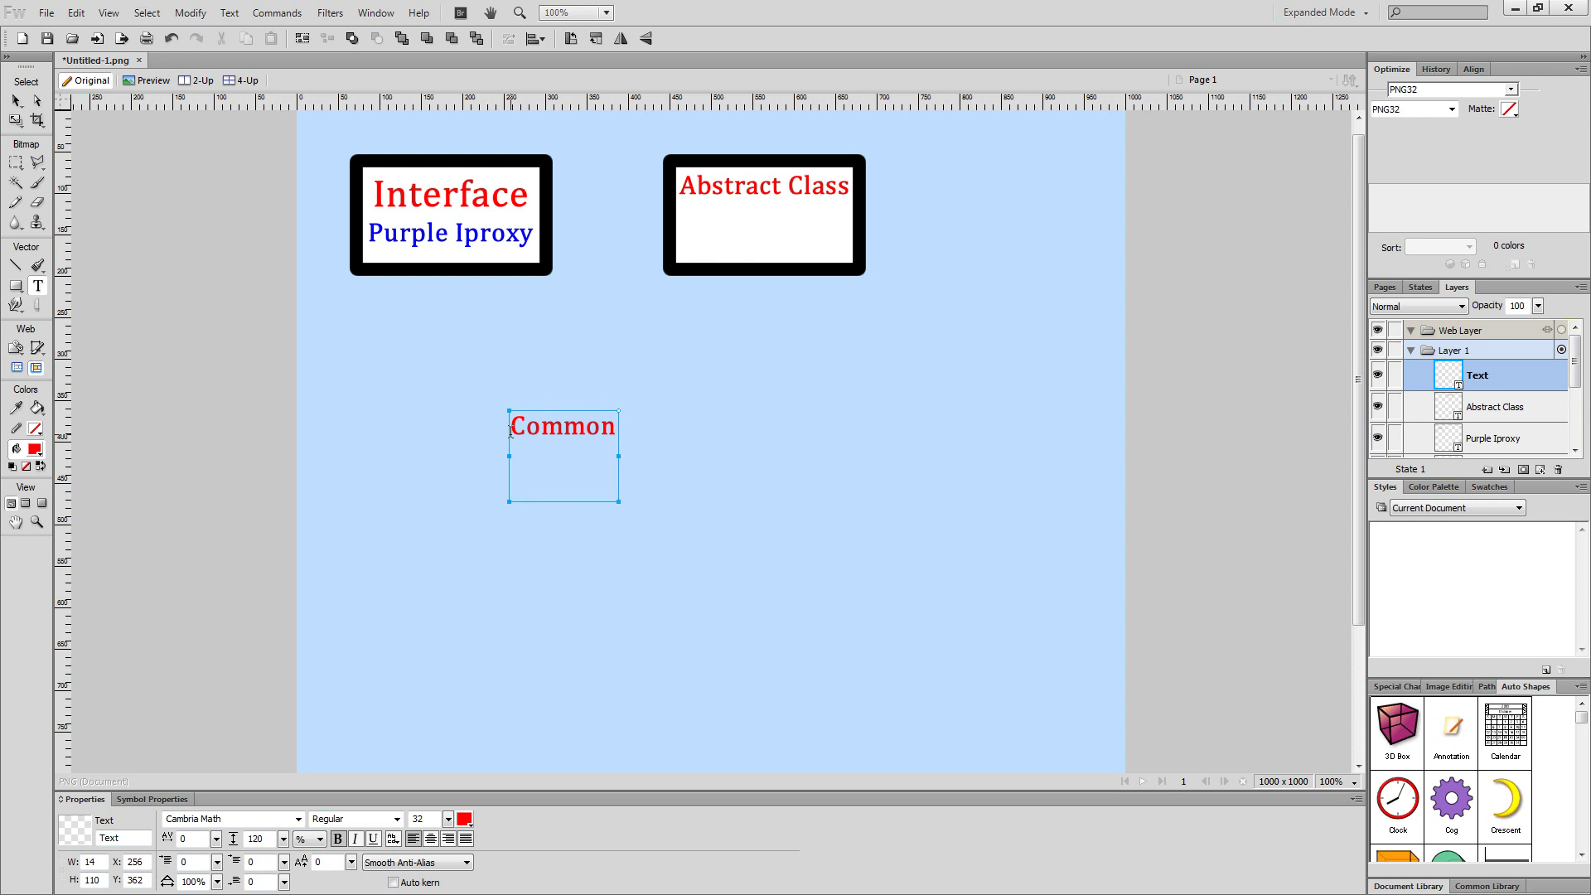
{"action": "type", "text": "Proxy"}
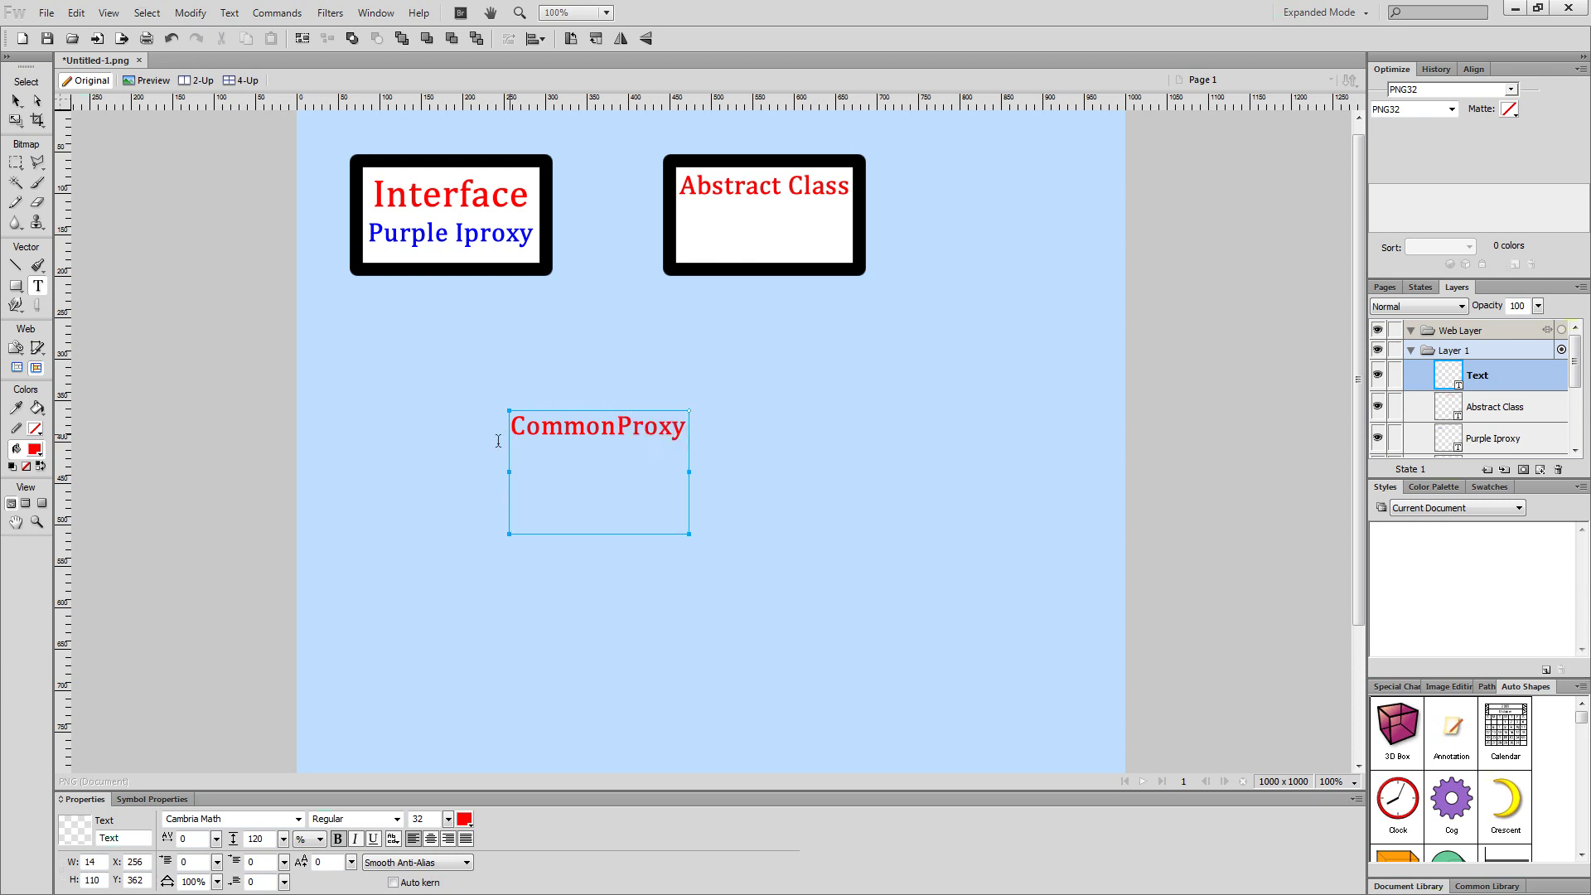
{"action": "key", "text": "Escape"}
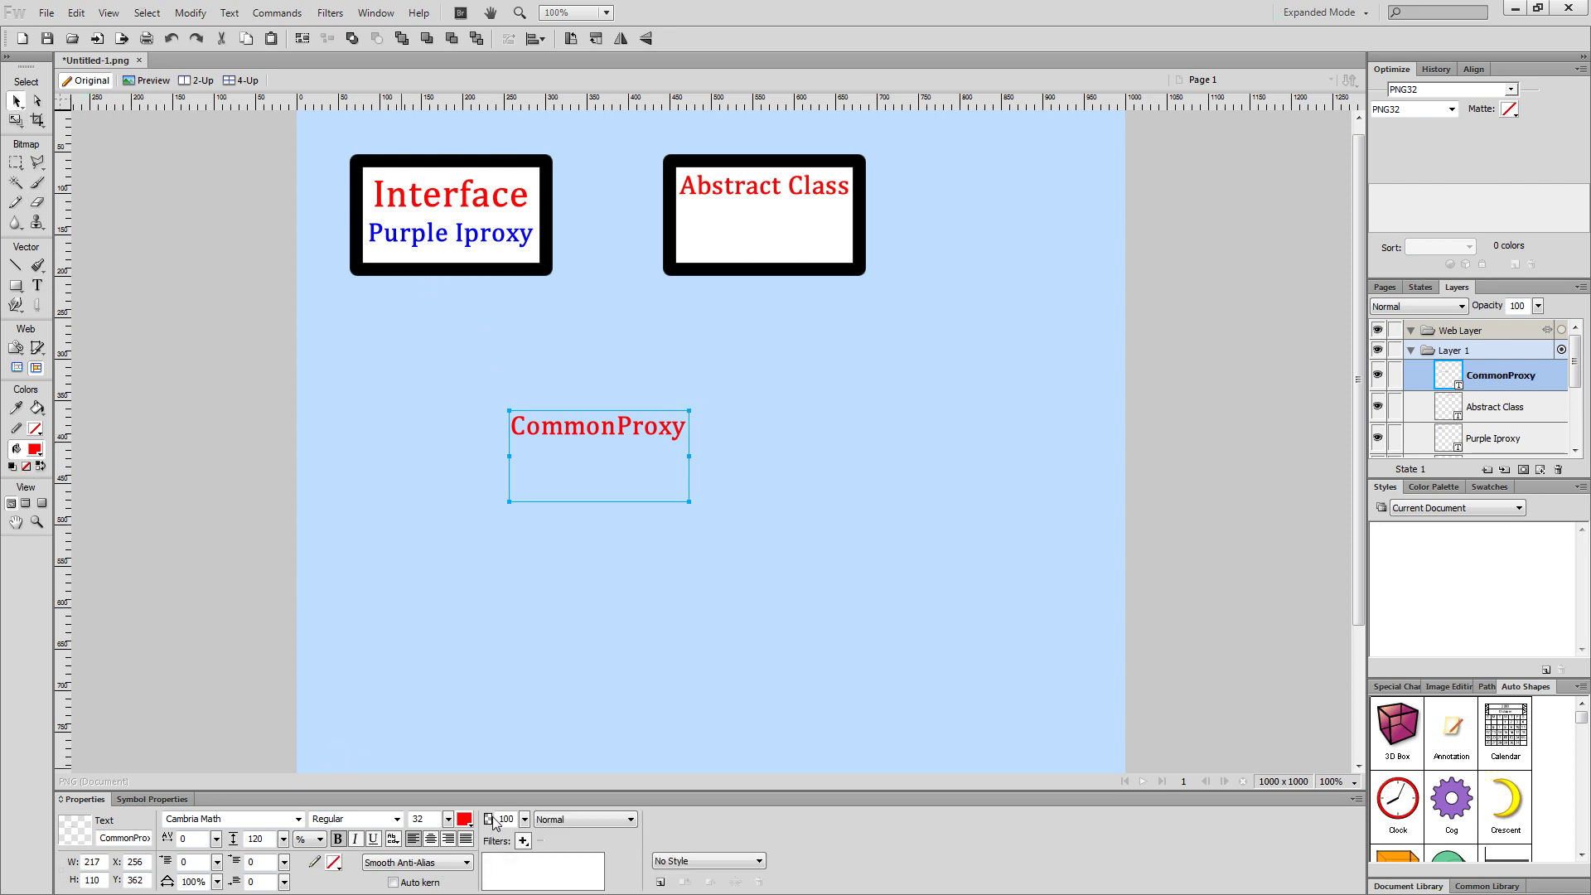
Colour "CommonProxy" the same blue as "Purple Iproxy" and place it beneath "Abstract Class" inside the second box.
{"action": "left_click", "coordinate": [464, 818]}
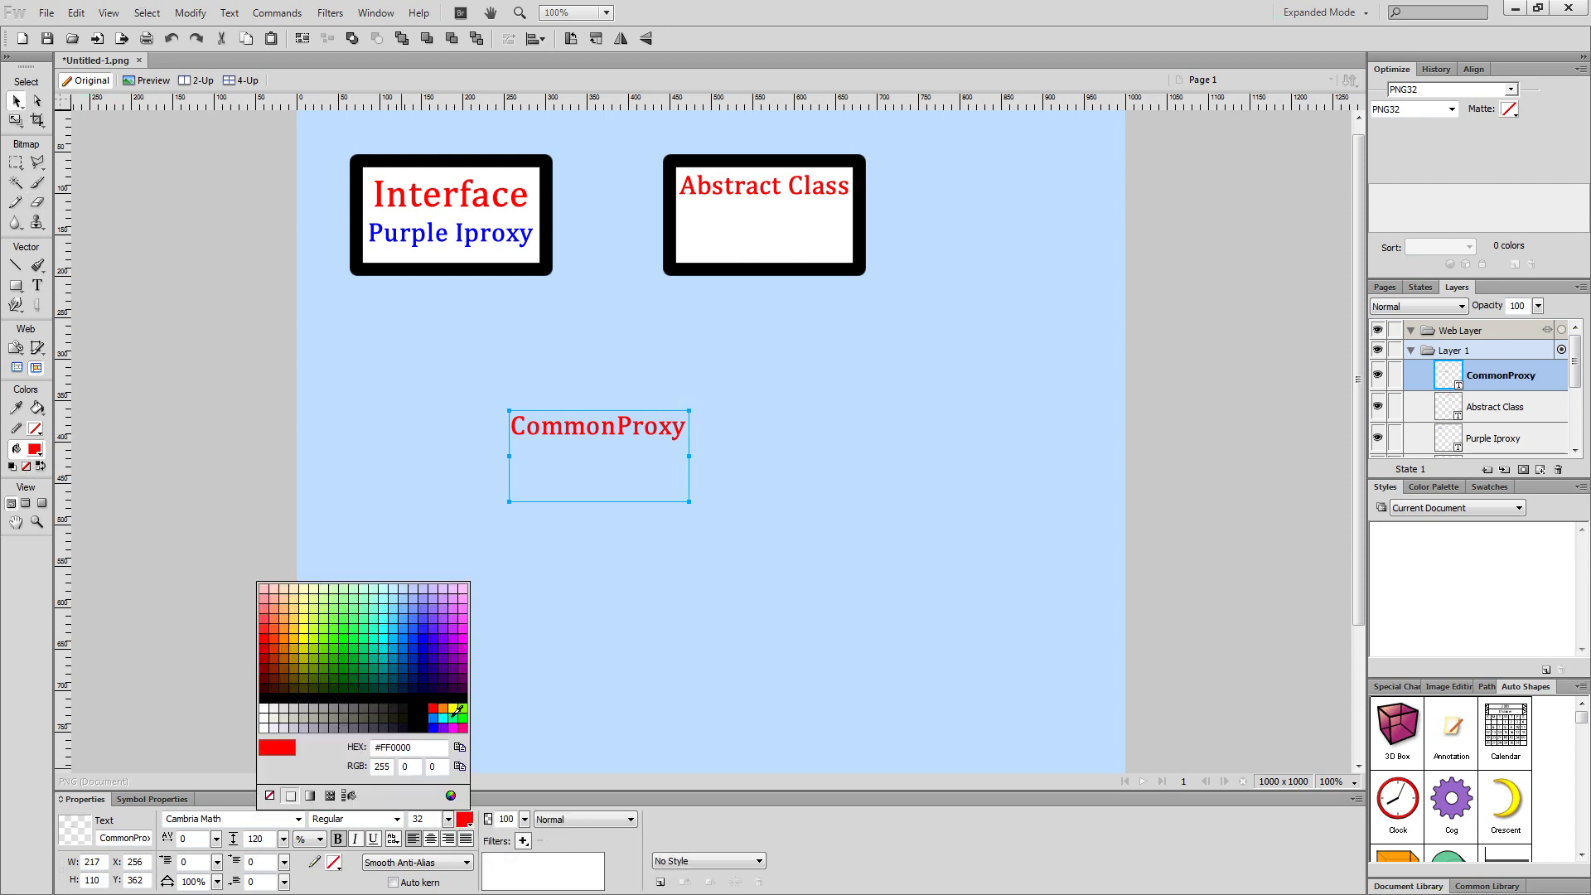
{"action": "left_click", "coordinate": [432, 242]}
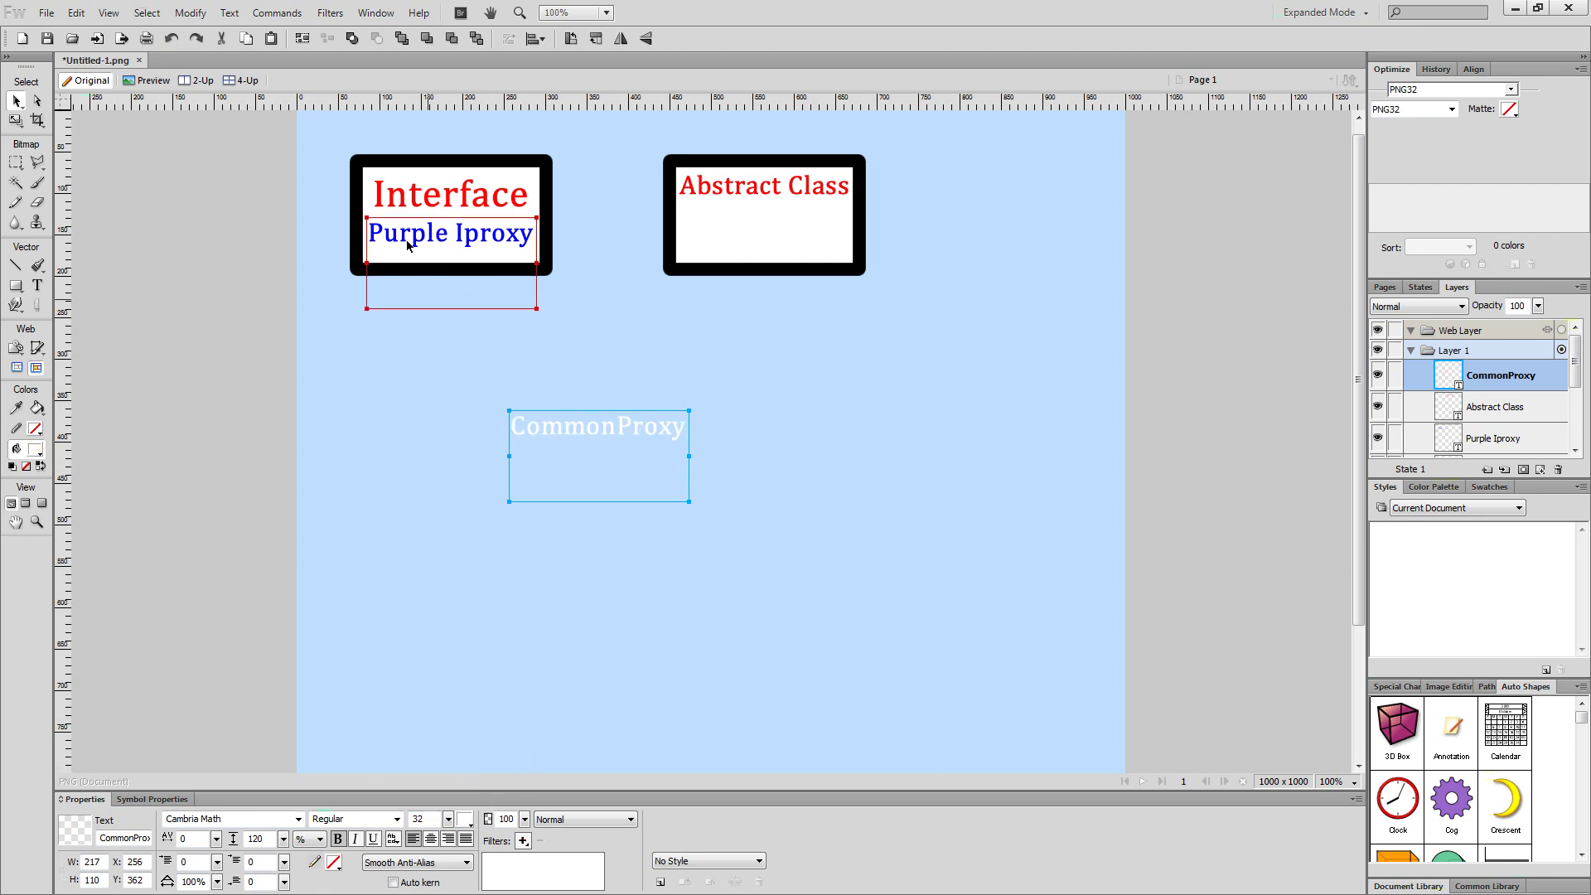
{"action": "left_click", "coordinate": [464, 818]}
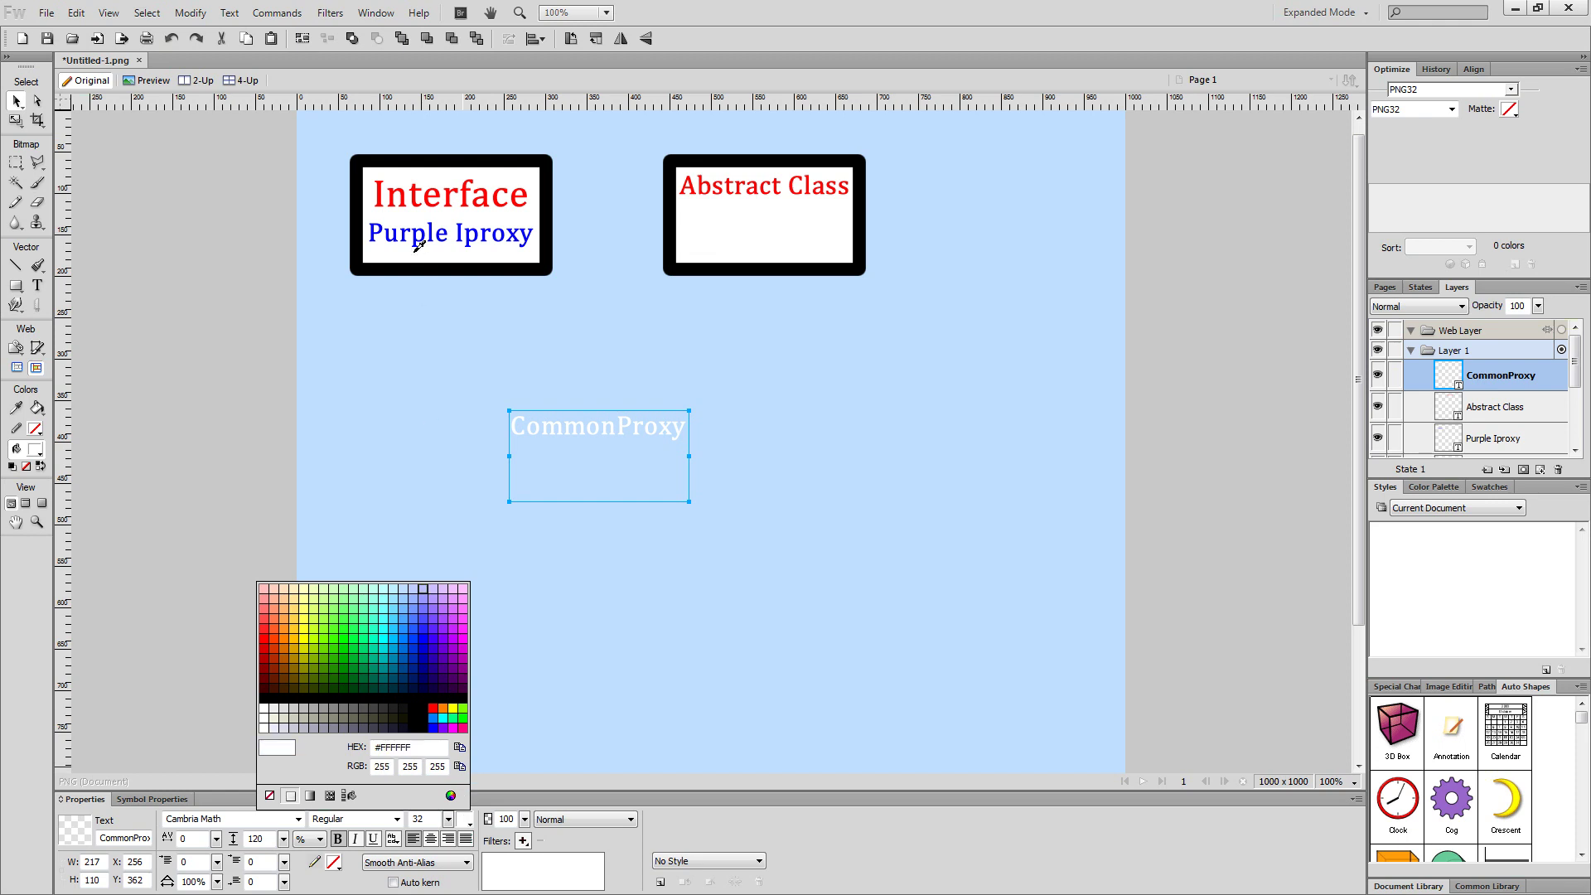
{"action": "left_click", "coordinate": [373, 229]}
{"action": "left_click", "coordinate": [448, 415]}
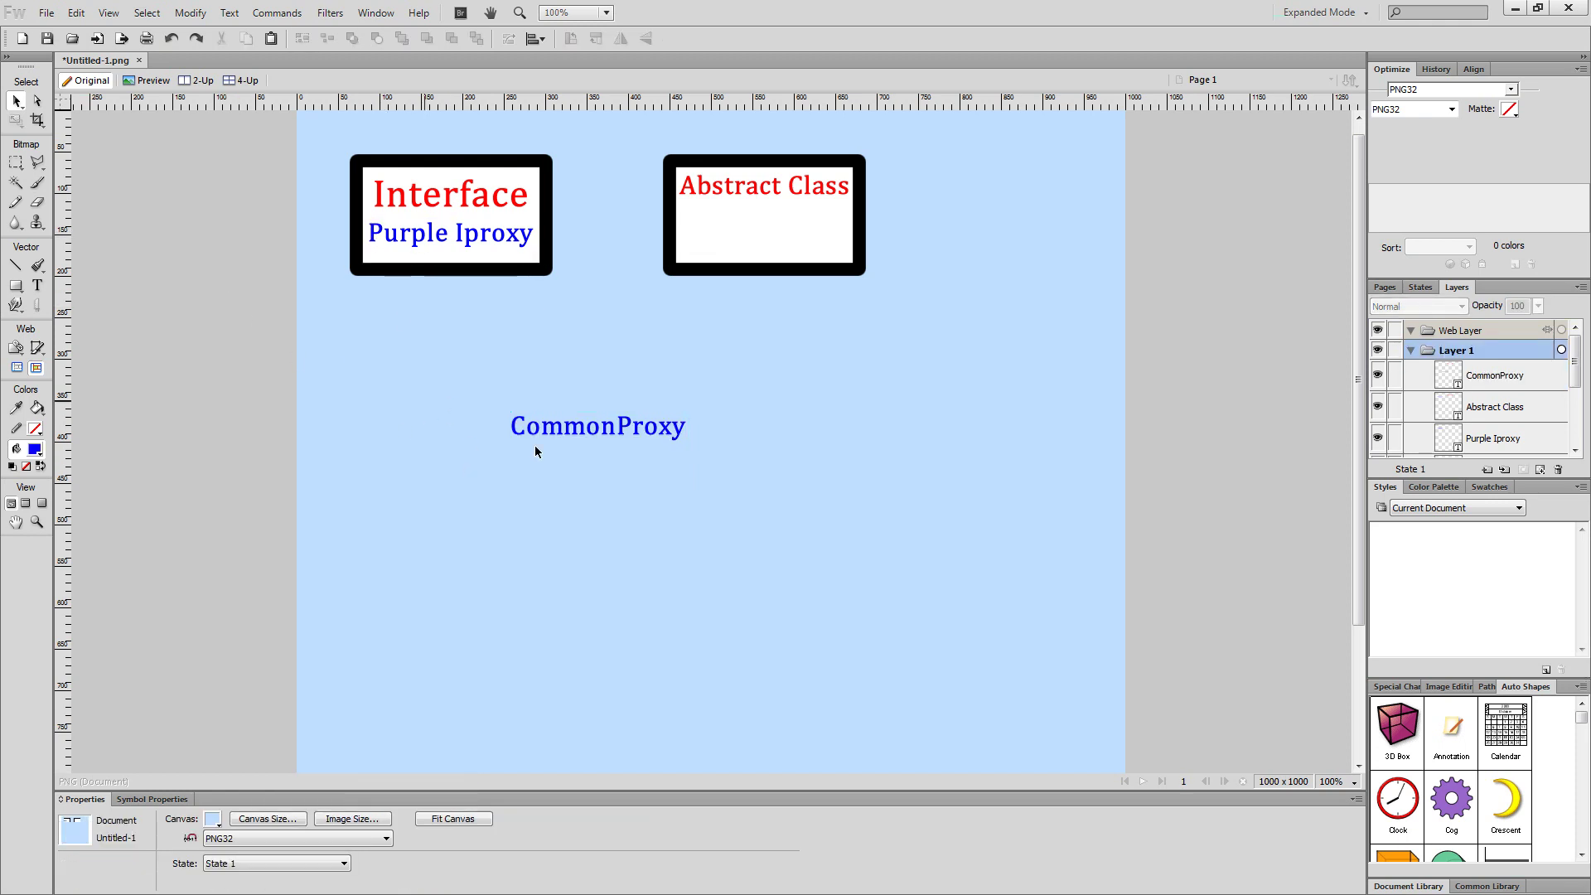
{"action": "left_click_drag", "start_coordinate": [518, 430], "coordinate": [716, 229]}
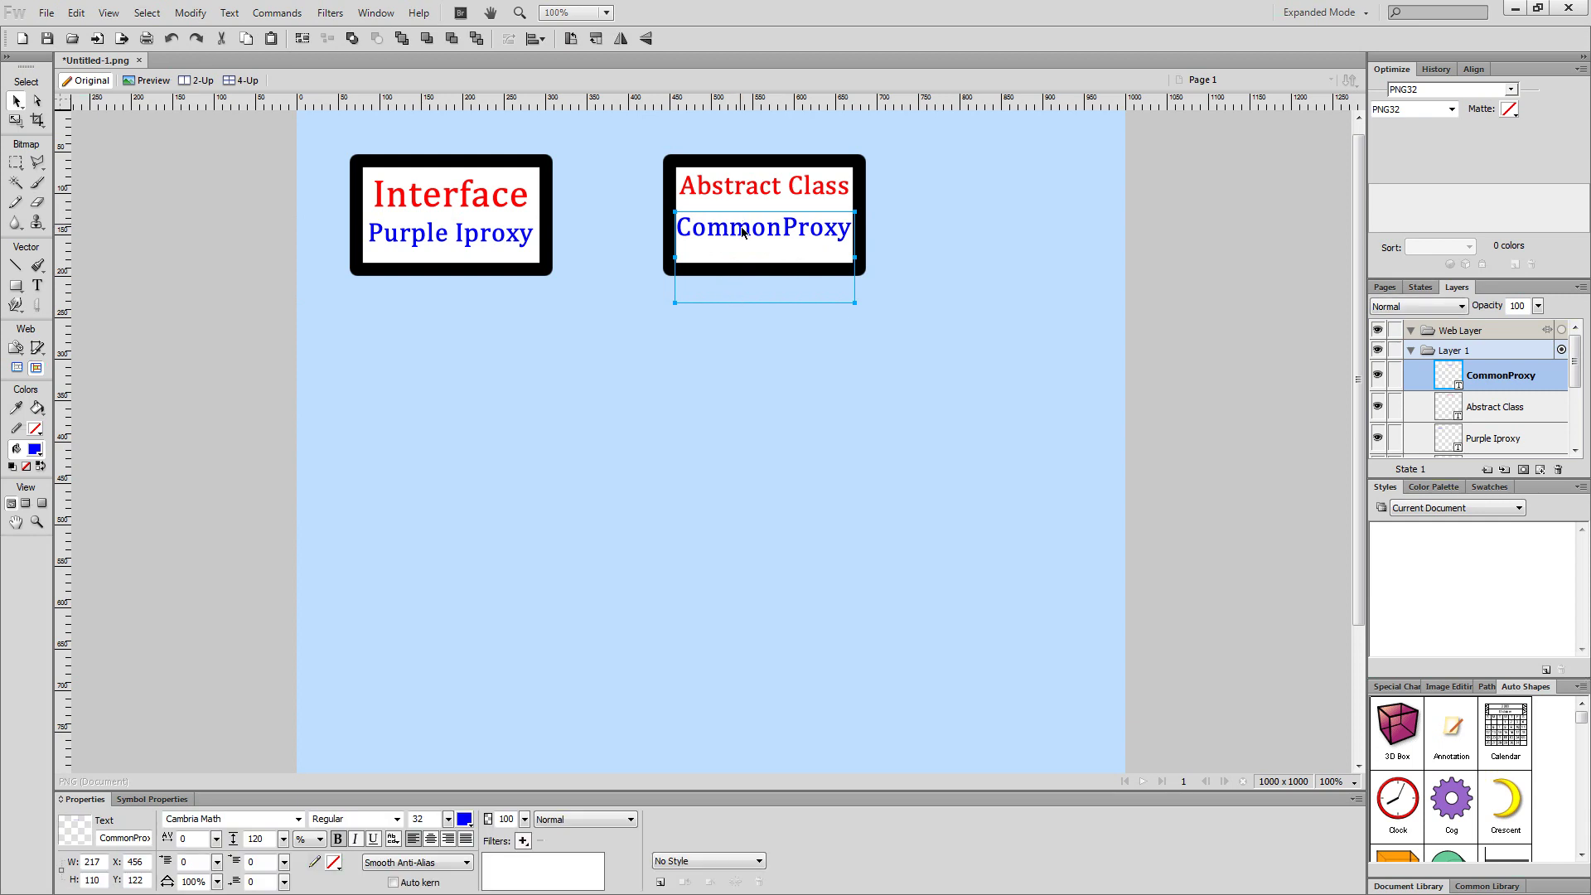
{"action": "left_click", "coordinate": [580, 235]}
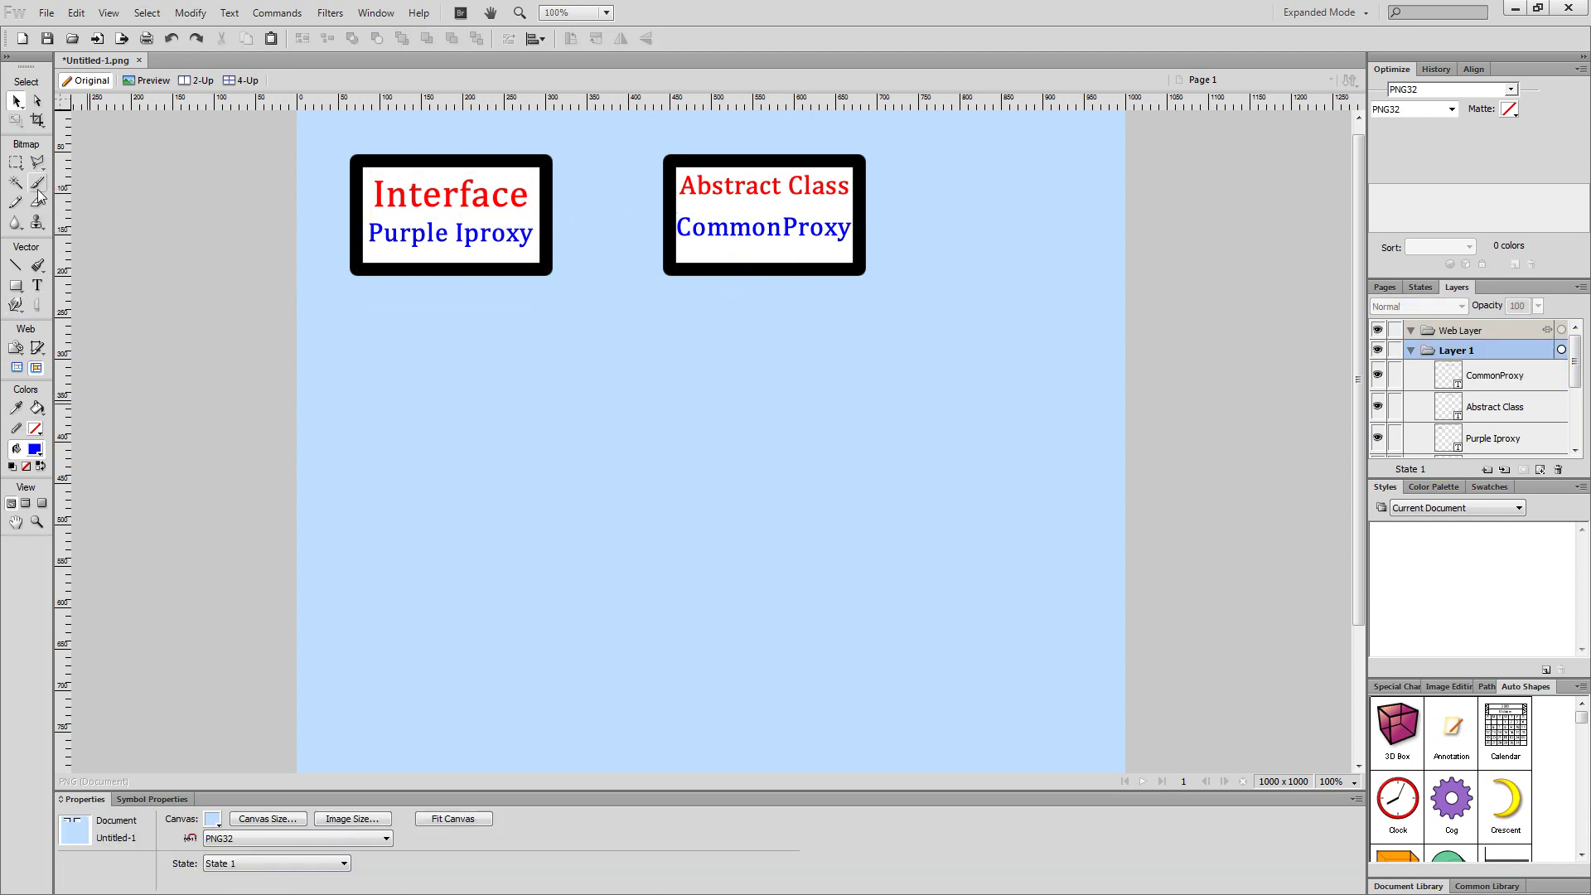
Draw a solid blue arrow about 91 by 88 px pointing from the Interface box to the Abstract Class box, centred in the gap.
{"action": "left_click", "coordinate": [427, 189]}
{"action": "left_click", "coordinate": [18, 289]}
{"action": "left_click", "coordinate": [20, 292]}
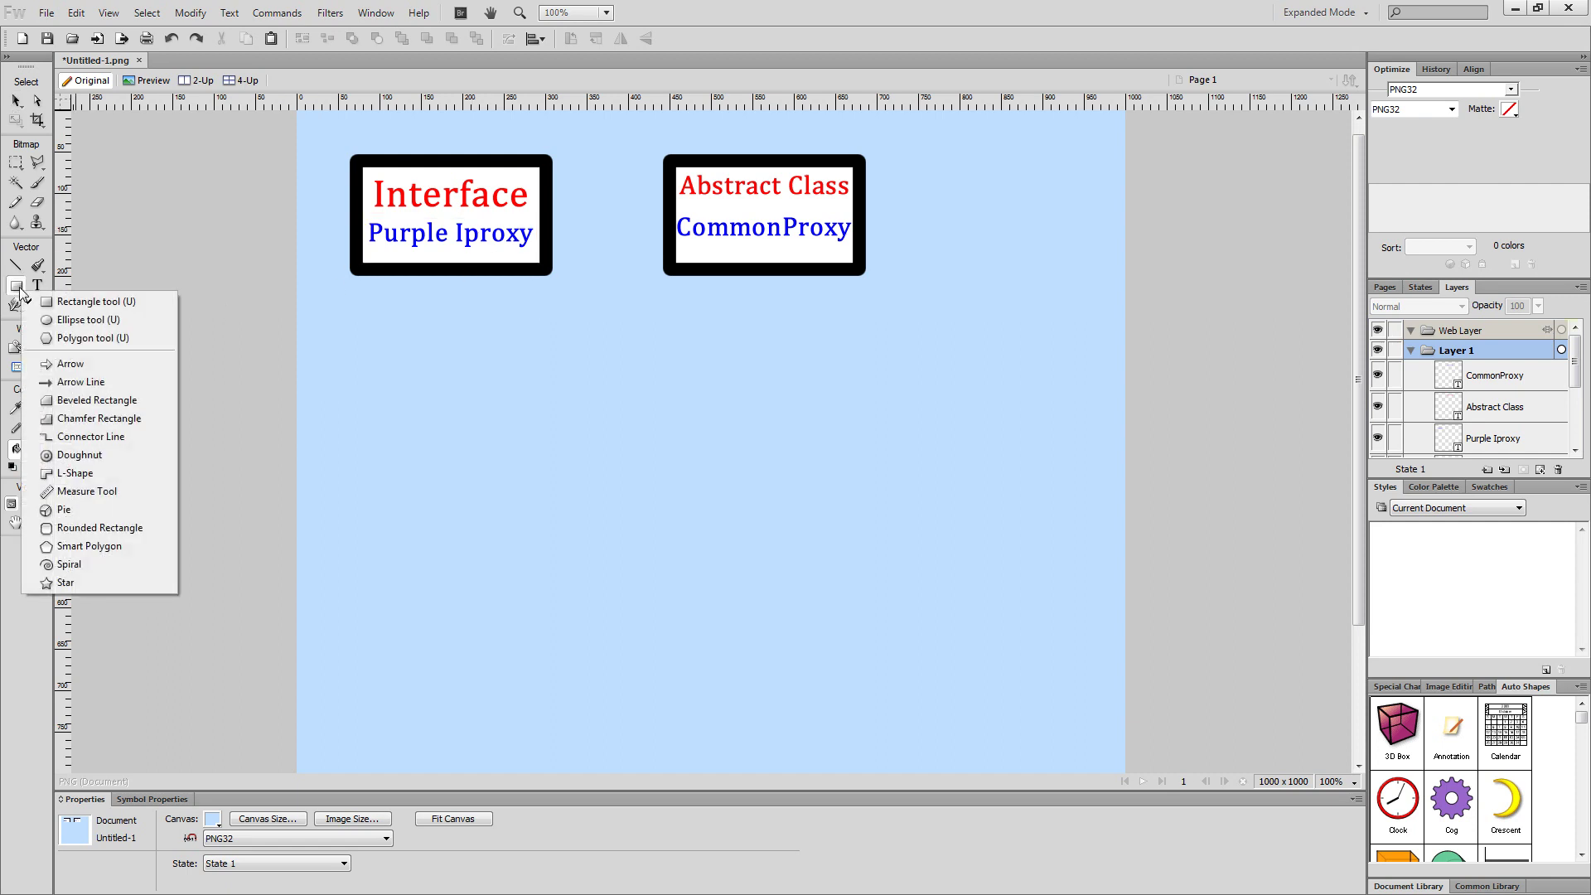
{"action": "left_click", "coordinate": [67, 363]}
{"action": "left_click_drag", "start_coordinate": [575, 184], "coordinate": [652, 257]}
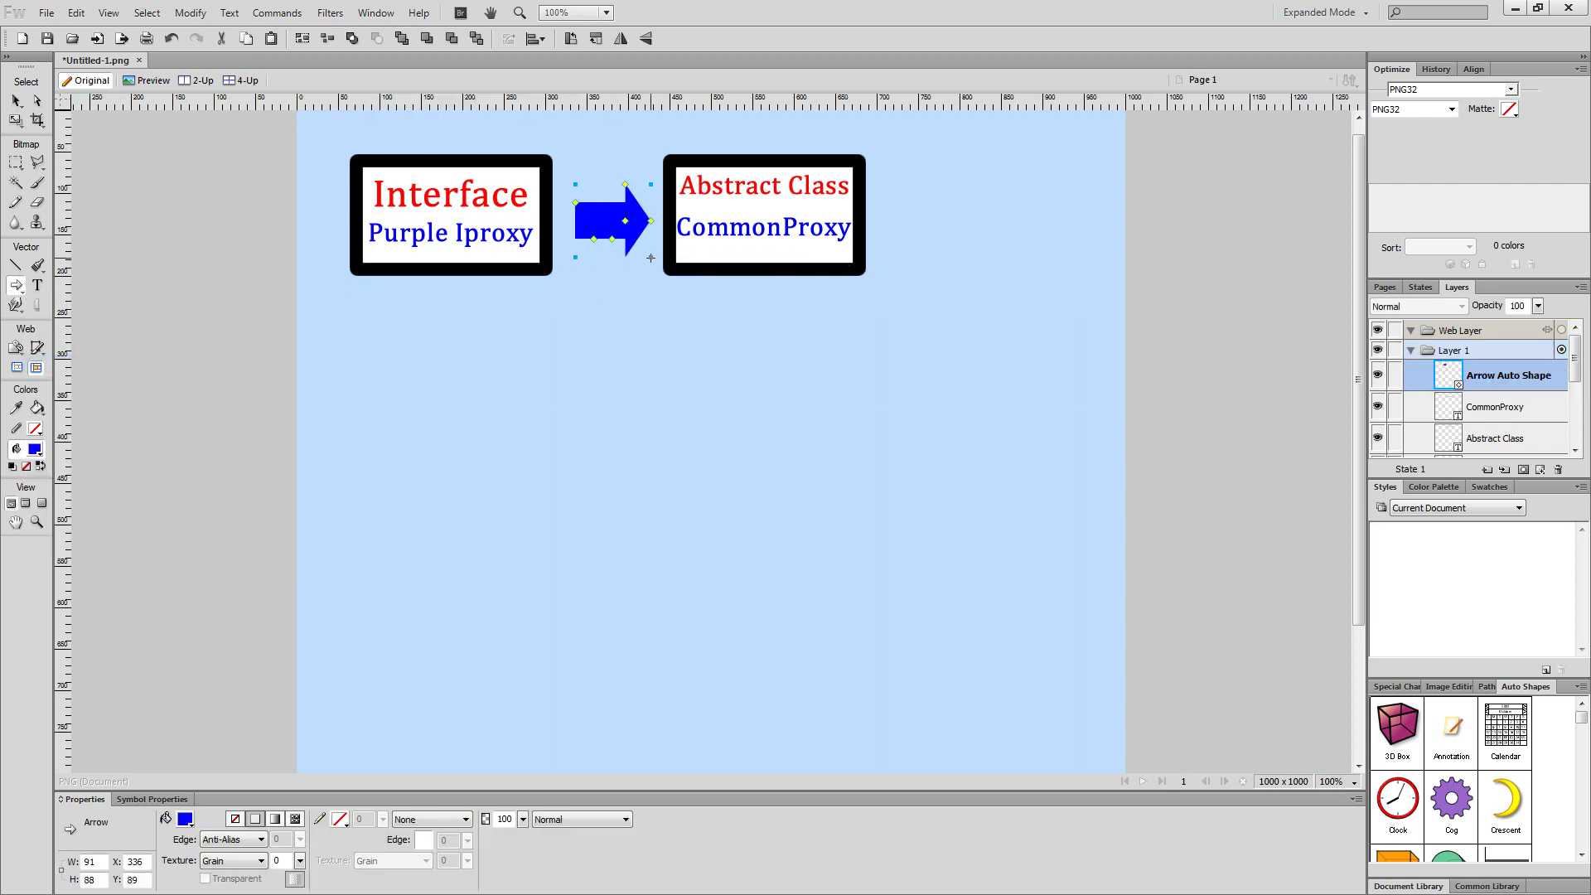
{"action": "left_click", "coordinate": [16, 100]}
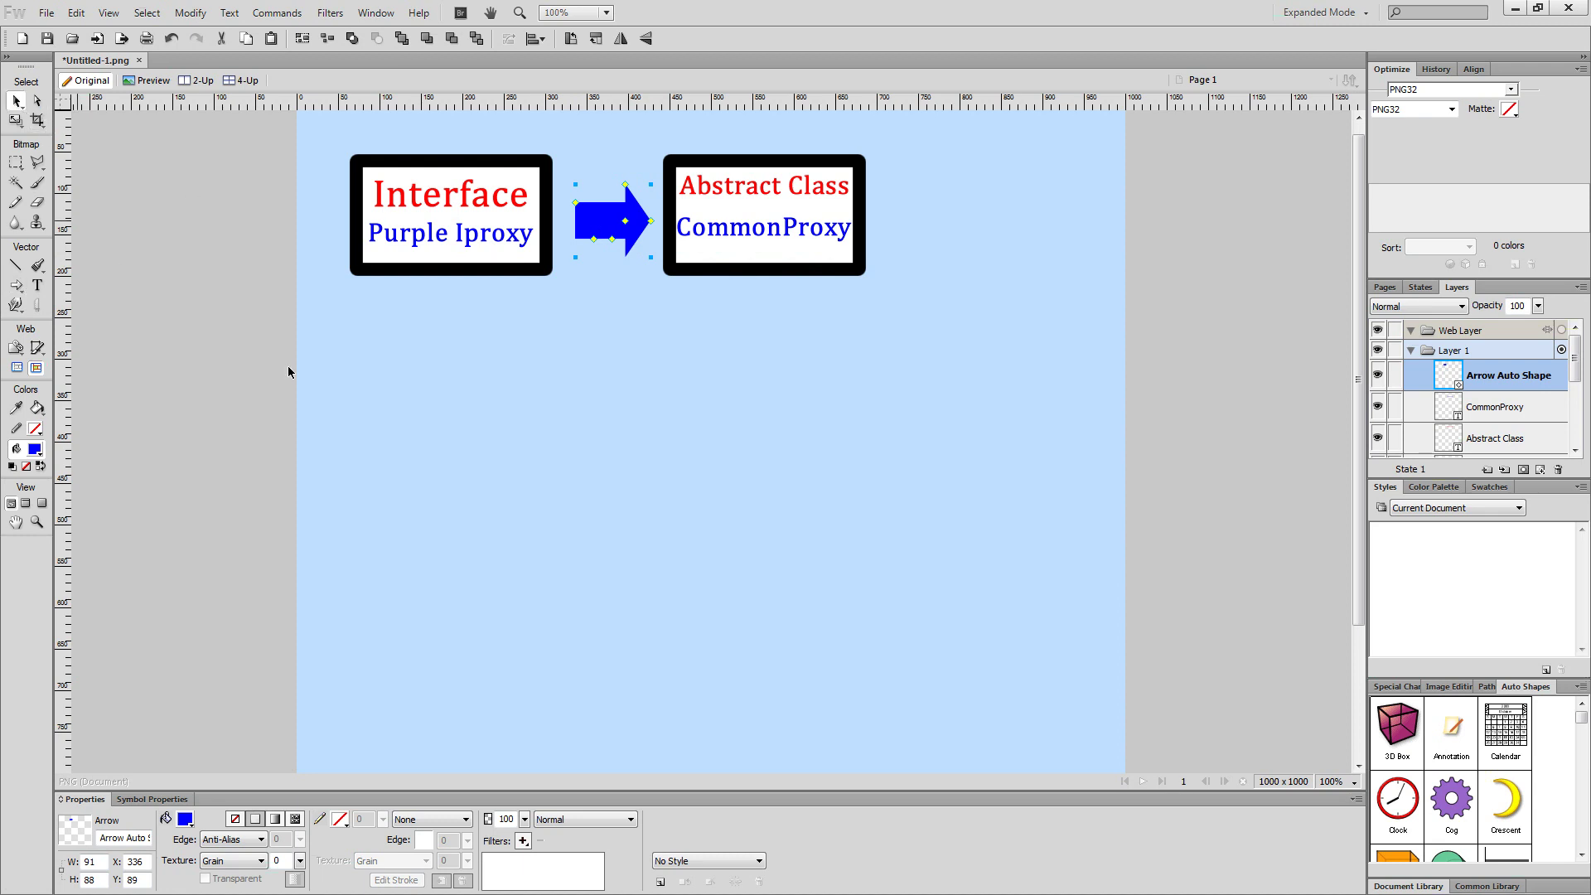
{"action": "left_click", "coordinate": [615, 319]}
{"action": "left_click_drag", "start_coordinate": [613, 227], "coordinate": [609, 222]}
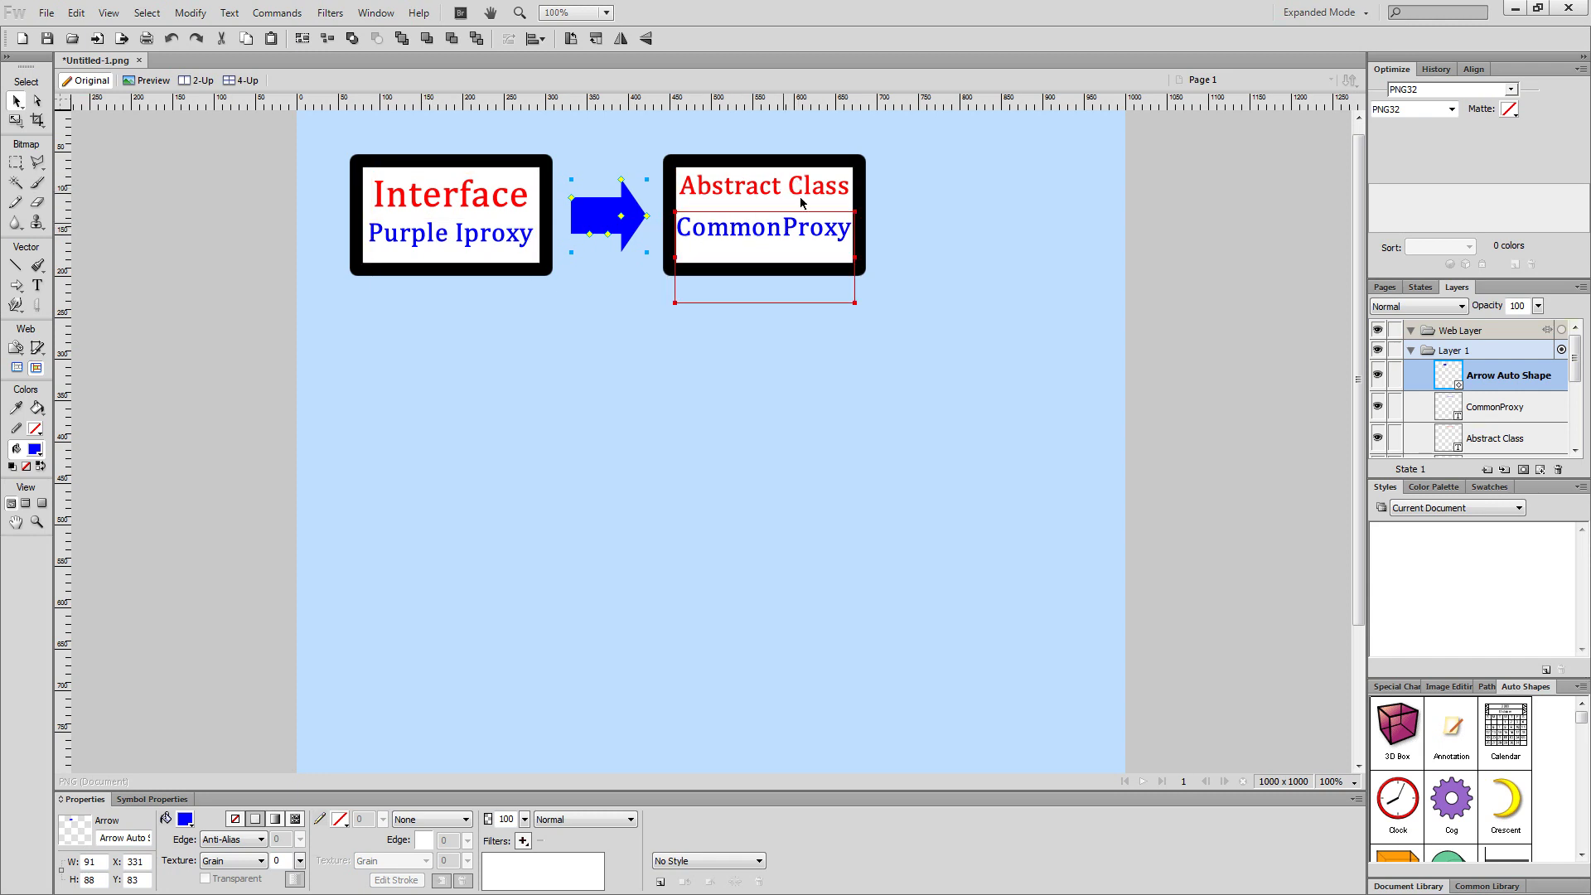
Place two copies of the outlined rectangle side by side at the same height in the canvas area below the existing boxes.
{"action": "left_click", "coordinate": [742, 190]}
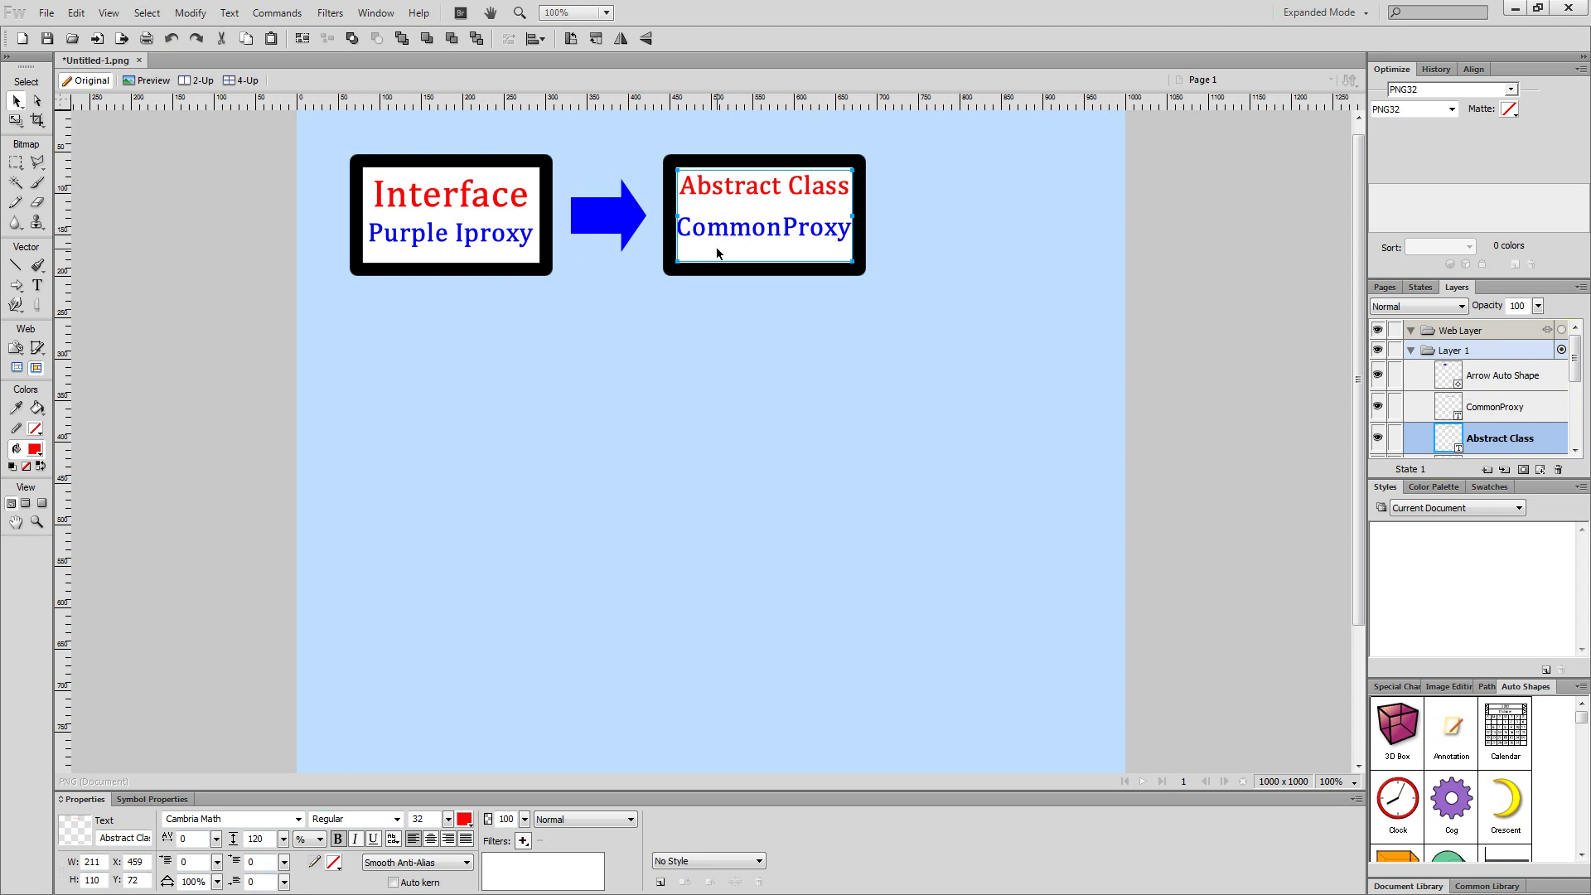
{"action": "left_click", "coordinate": [669, 266]}
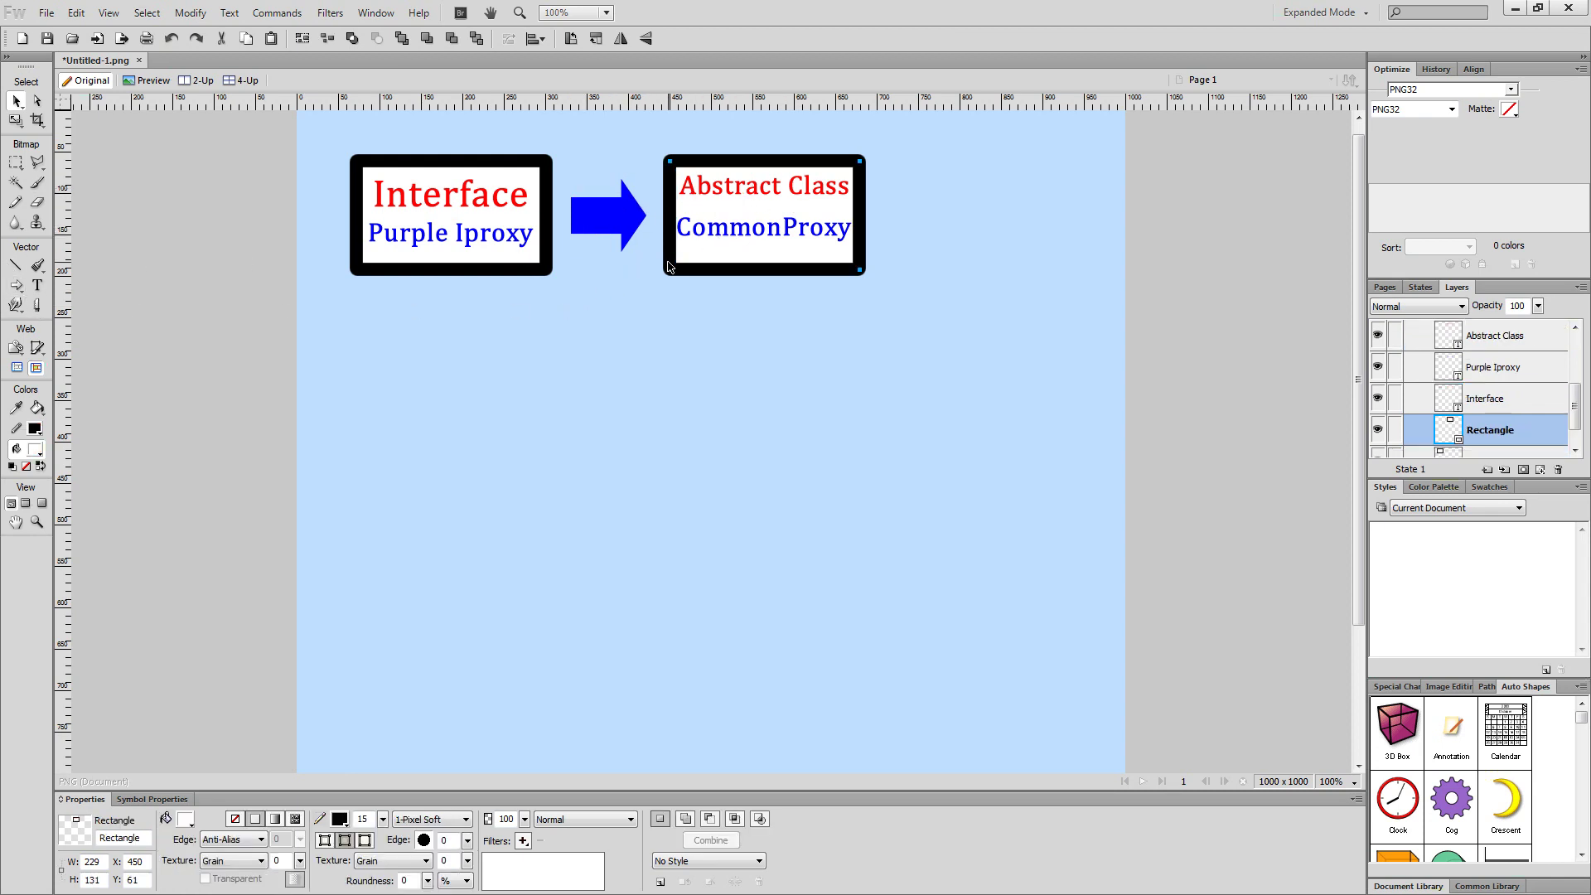
{"action": "key", "text": "Tab"}
{"action": "left_click_drag", "start_coordinate": [485, 277], "coordinate": [495, 530]}
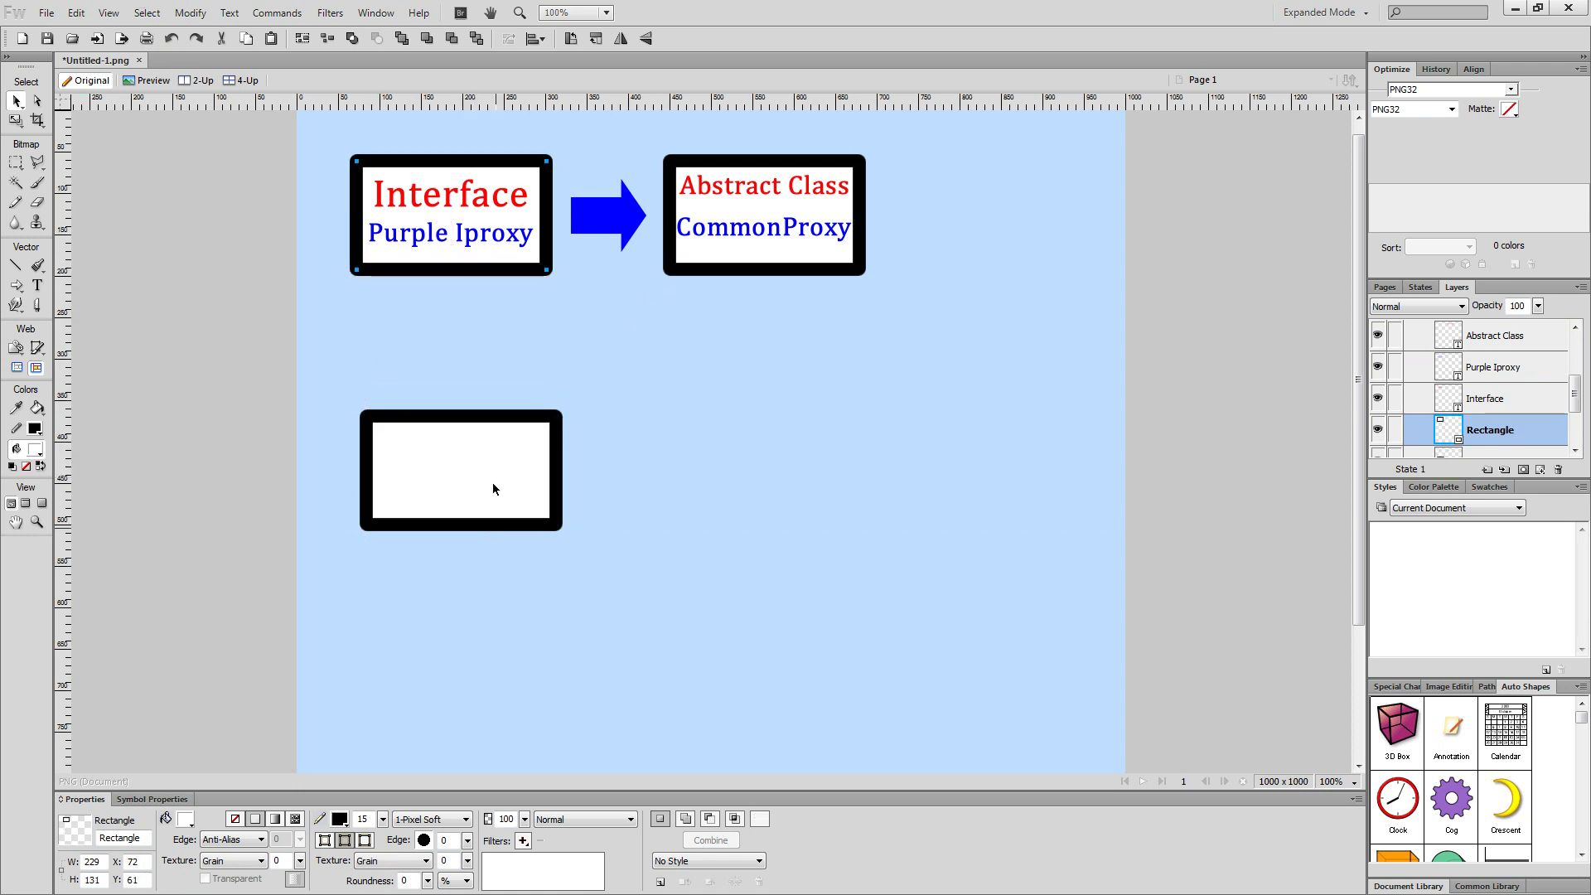
{"action": "left_click_drag", "start_coordinate": [495, 277], "coordinate": [975, 571]}
{"action": "left_click_drag", "start_coordinate": [532, 529], "coordinate": [679, 568]}
{"action": "left_click", "coordinate": [733, 592]}
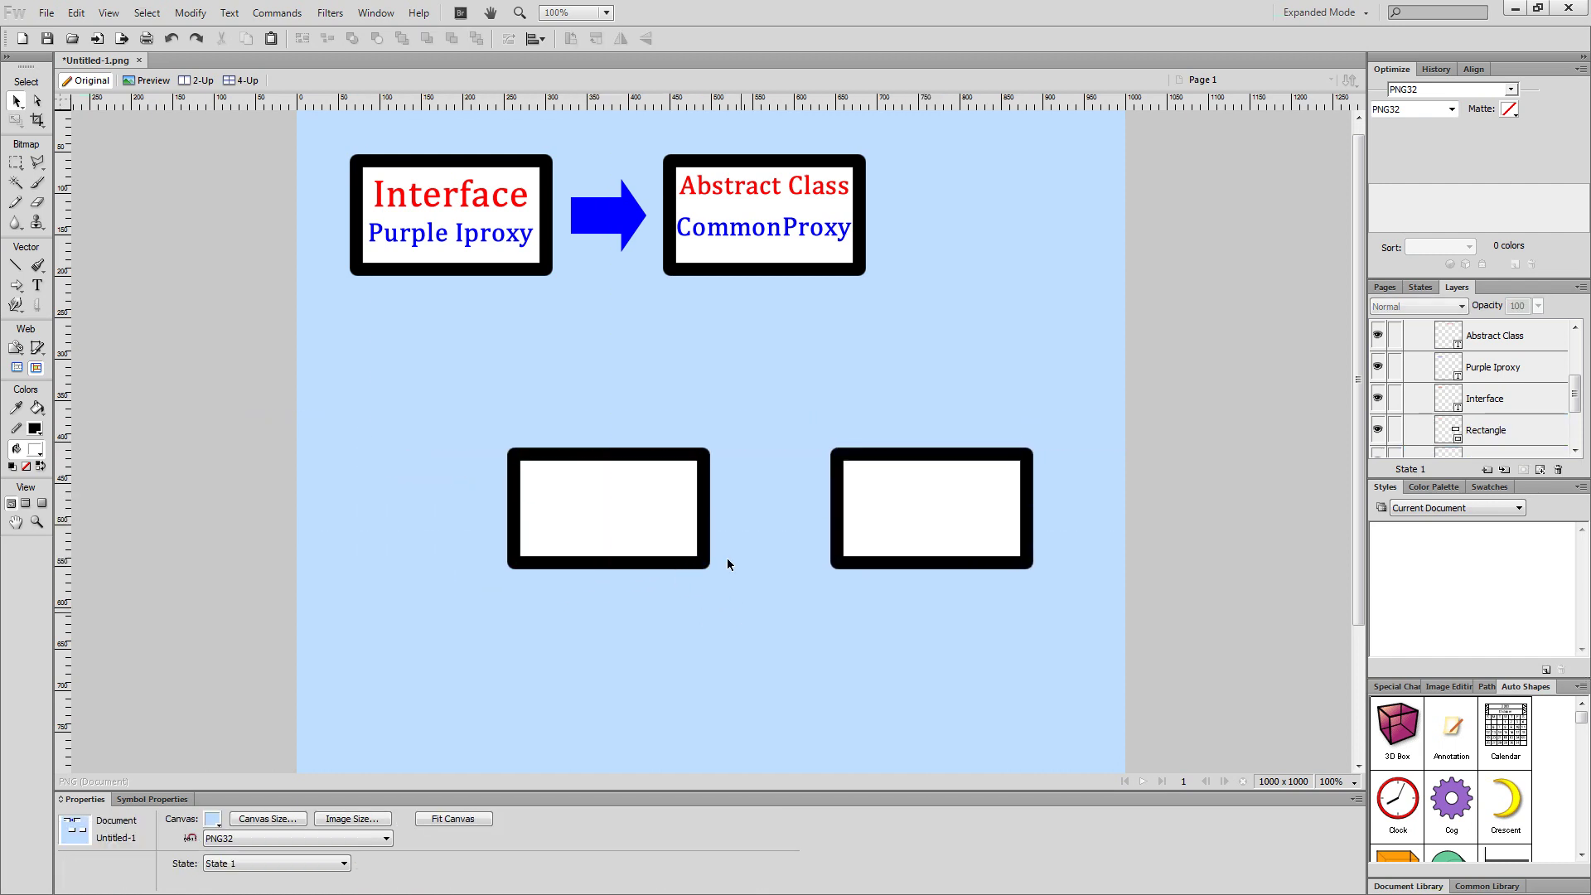
Place a copy of the "CommonProxy" text inside the lower-left box and change it to "ClientProxy".
{"action": "left_click", "coordinate": [565, 507]}
{"action": "left_click", "coordinate": [426, 294]}
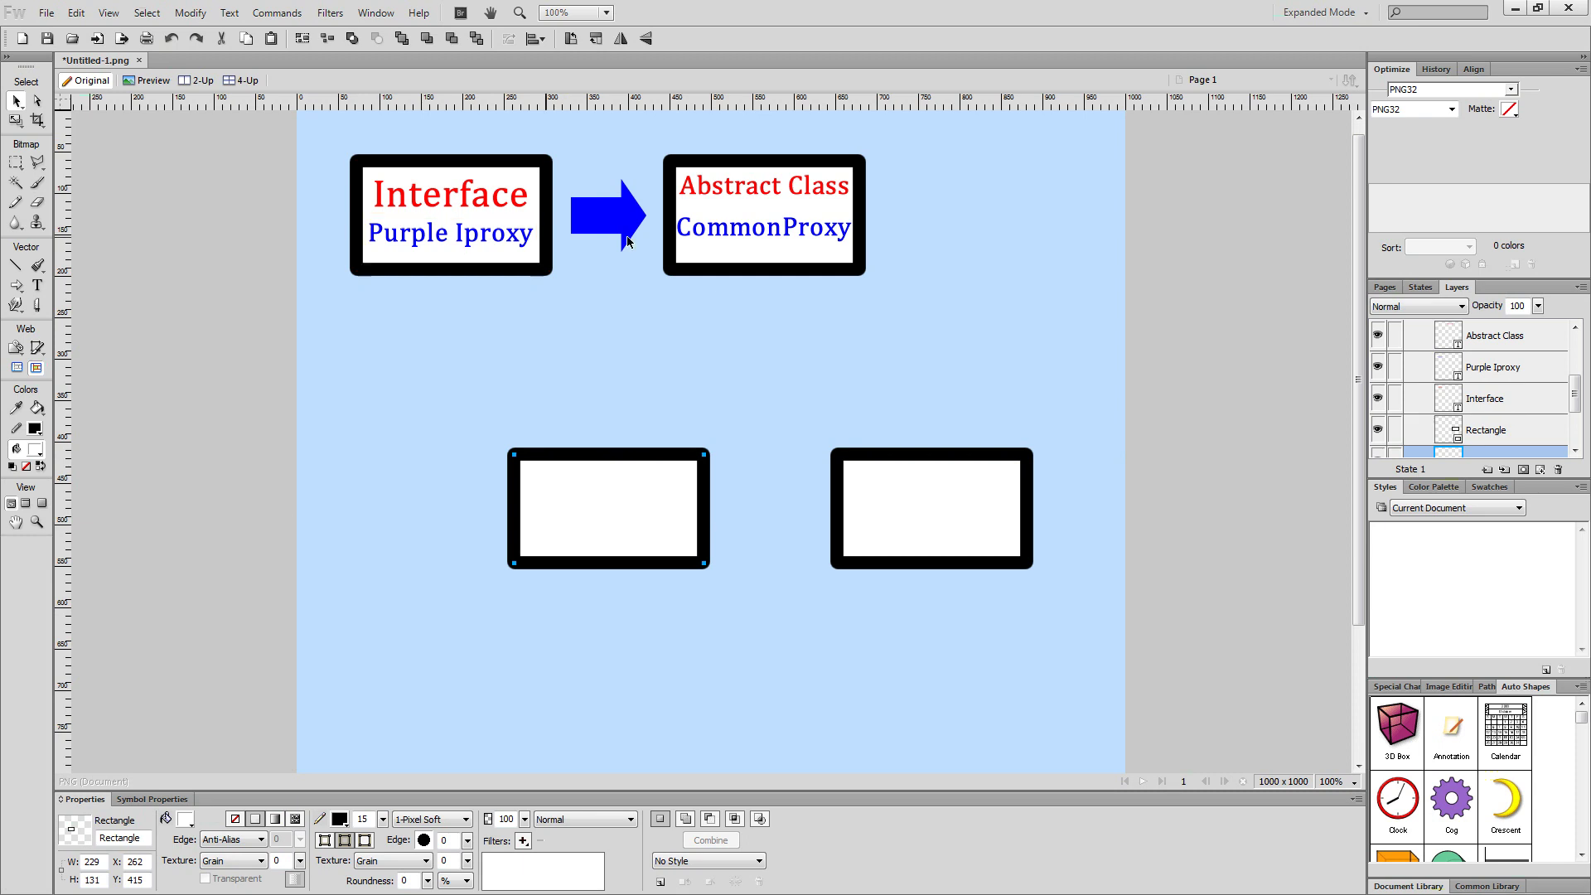
{"action": "left_click", "coordinate": [718, 240]}
{"action": "left_click_drag", "start_coordinate": [717, 239], "coordinate": [493, 525]}
{"action": "double_click", "coordinate": [593, 535]}
{"action": "type", "text": "ClientProxy"}
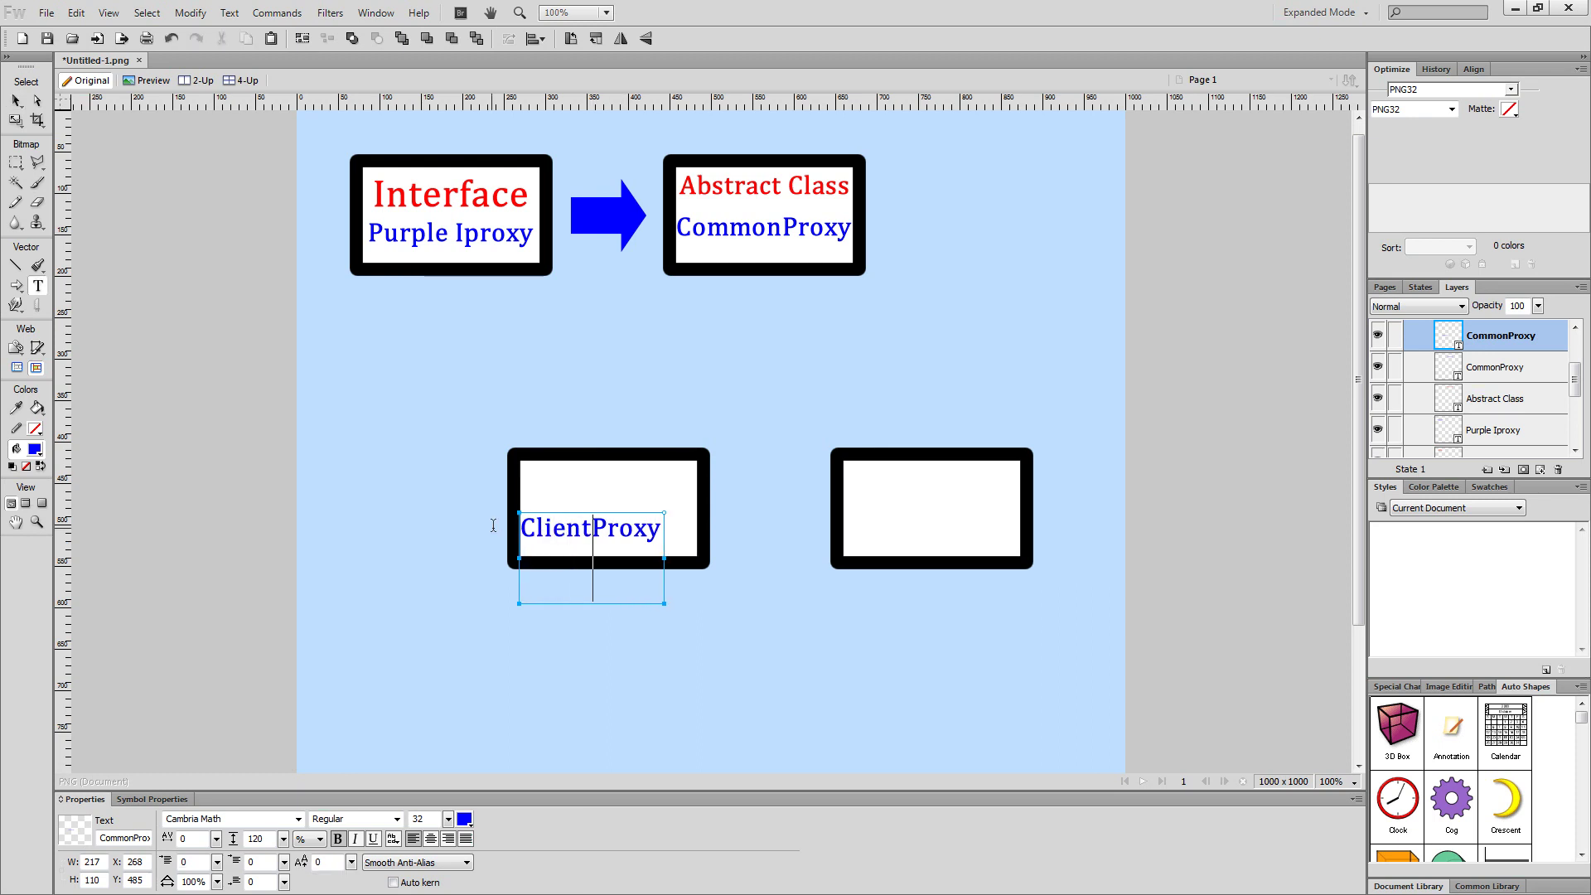
Place a copy of the "CommonProxy" text inside the lower-right box and change it to "ServerProxy".
{"action": "left_click", "coordinate": [898, 524]}
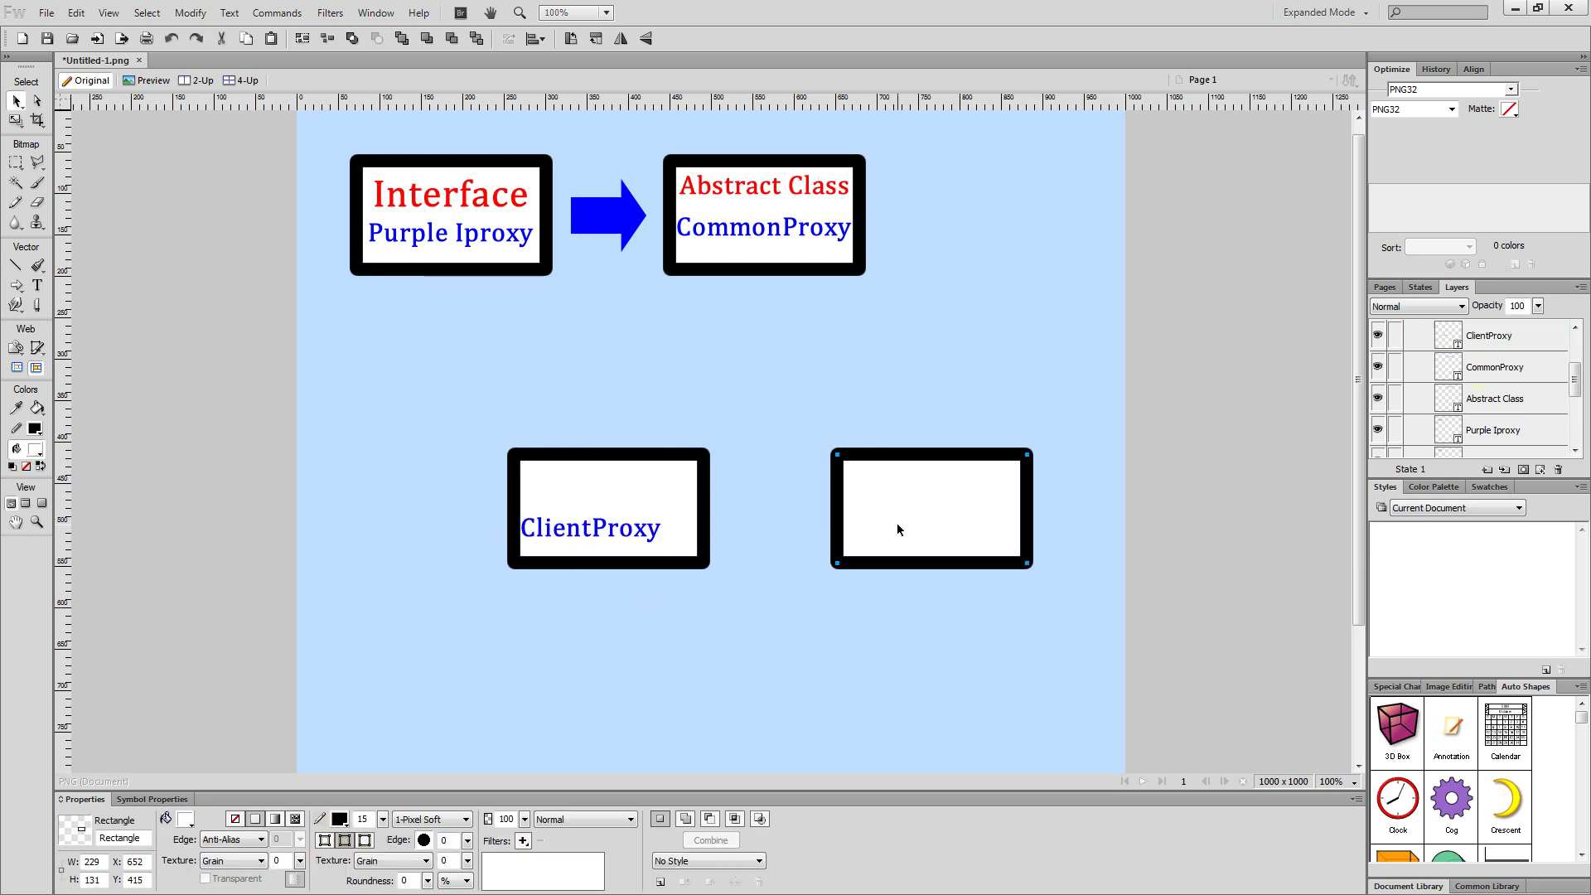
{"action": "left_click_drag", "start_coordinate": [764, 224], "coordinate": [931, 538], "text": "alt"}
{"action": "double_click", "coordinate": [937, 538]}
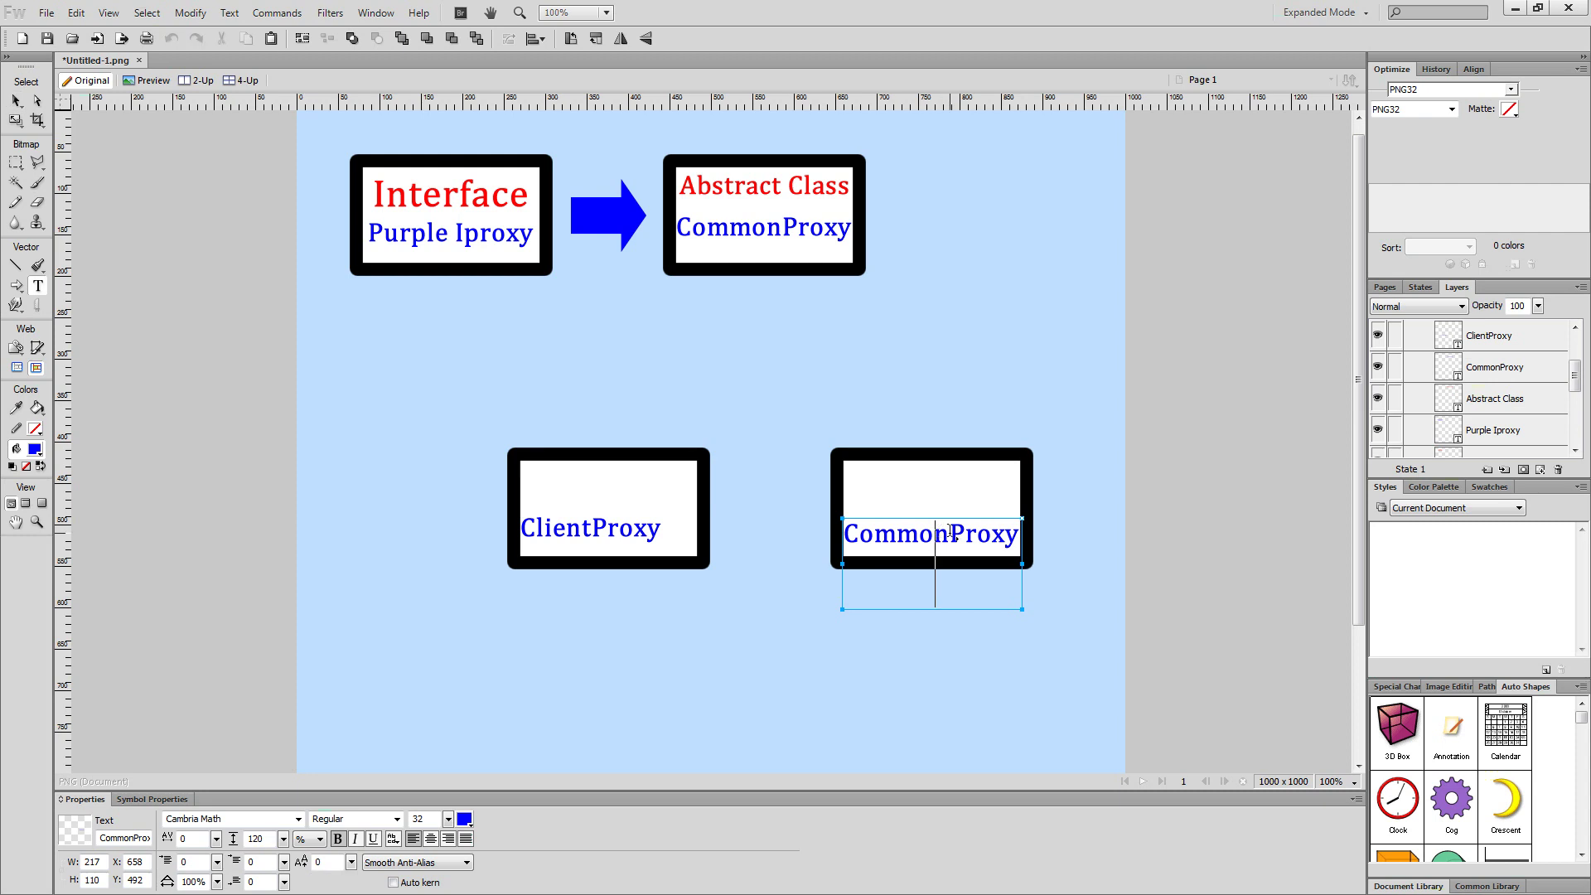
{"action": "key", "text": "BackSpace"}
{"action": "key", "text": "BackSpace"}
{"action": "key", "text": "BackSpace"}
{"action": "key", "text": "BackSpace"}
{"action": "key", "text": "BackSpace"}
{"action": "key", "text": "BackSpace"}
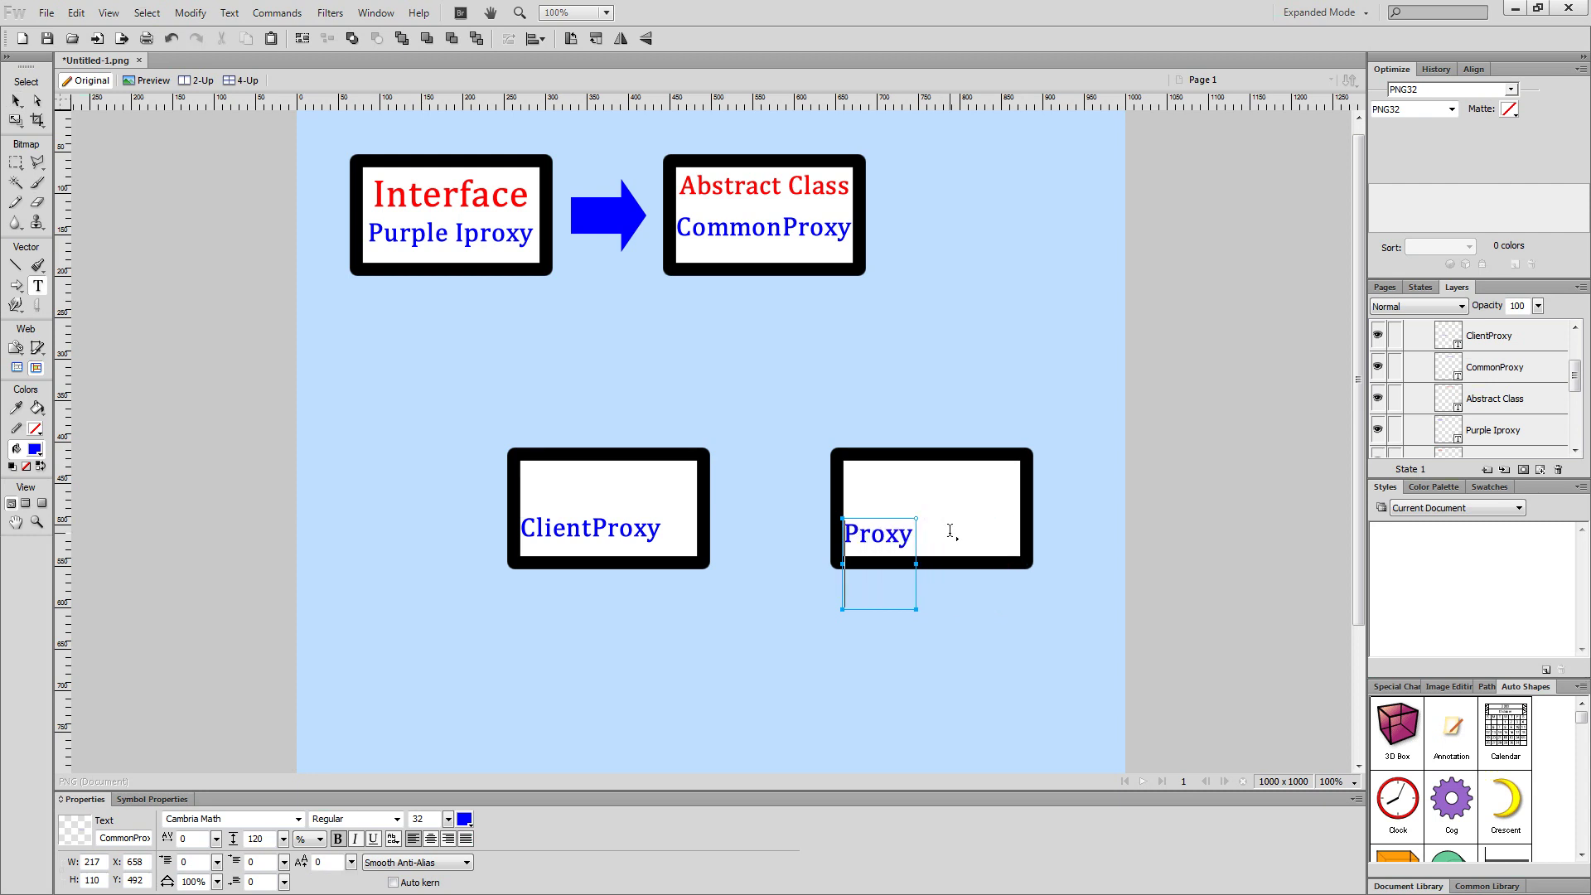
{"action": "type", "text": "server"}
{"action": "key", "text": "BackSpace"}
{"action": "key", "text": "BackSpace"}
{"action": "key", "text": "BackSpace"}
{"action": "key", "text": "BackSpace"}
{"action": "key", "text": "BackSpace"}
{"action": "key", "text": "BackSpace"}
{"action": "type", "text": "Server"}
{"action": "key", "text": "Escape"}
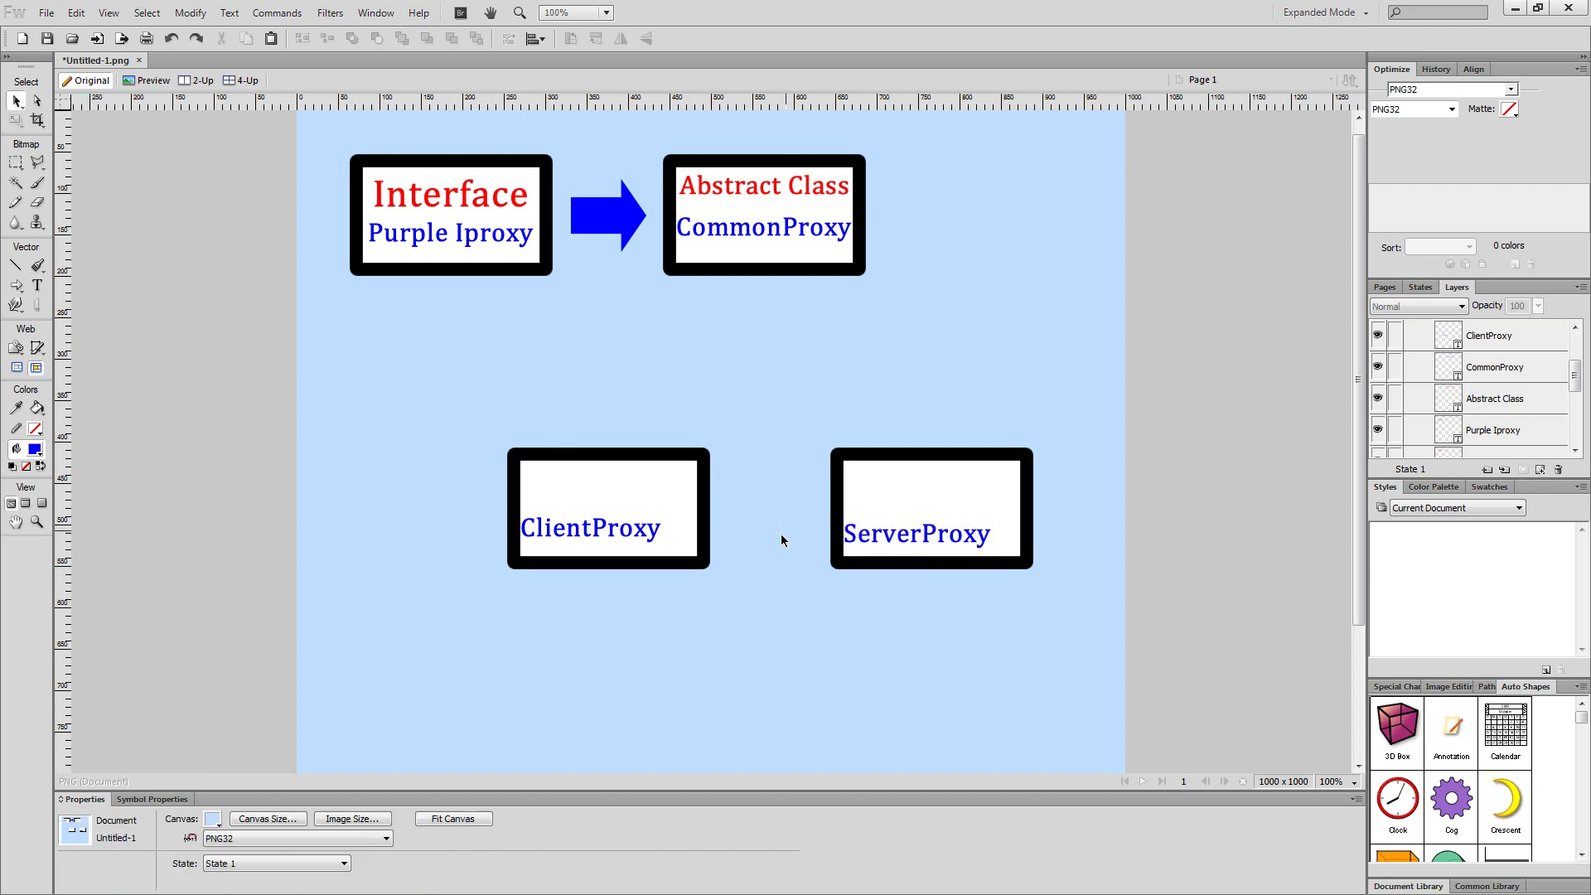
Centre the "ClientProxy" and "ServerProxy" texts horizontally inside their boxes.
{"action": "left_click_drag", "start_coordinate": [596, 545], "coordinate": [614, 535]}
{"action": "left_click_drag", "start_coordinate": [896, 536], "coordinate": [953, 540]}
{"action": "left_click", "coordinate": [790, 582]}
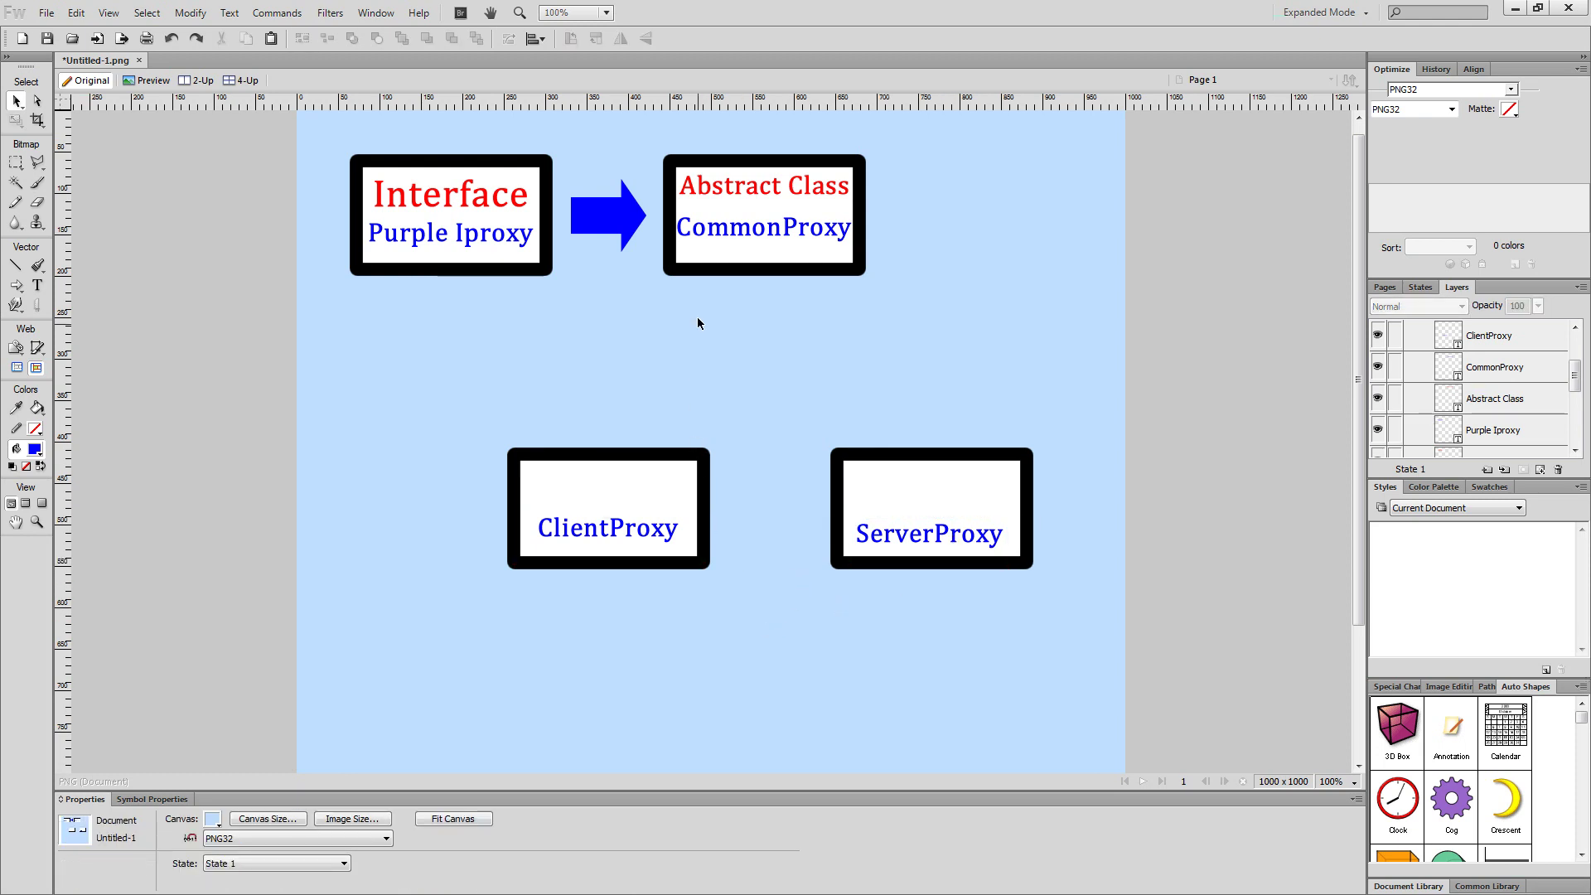
Draw two straight lines connecting the lower edge of the CommonProxy box to the ClientProxy and ServerProxy boxes.
{"action": "left_click", "coordinate": [16, 268]}
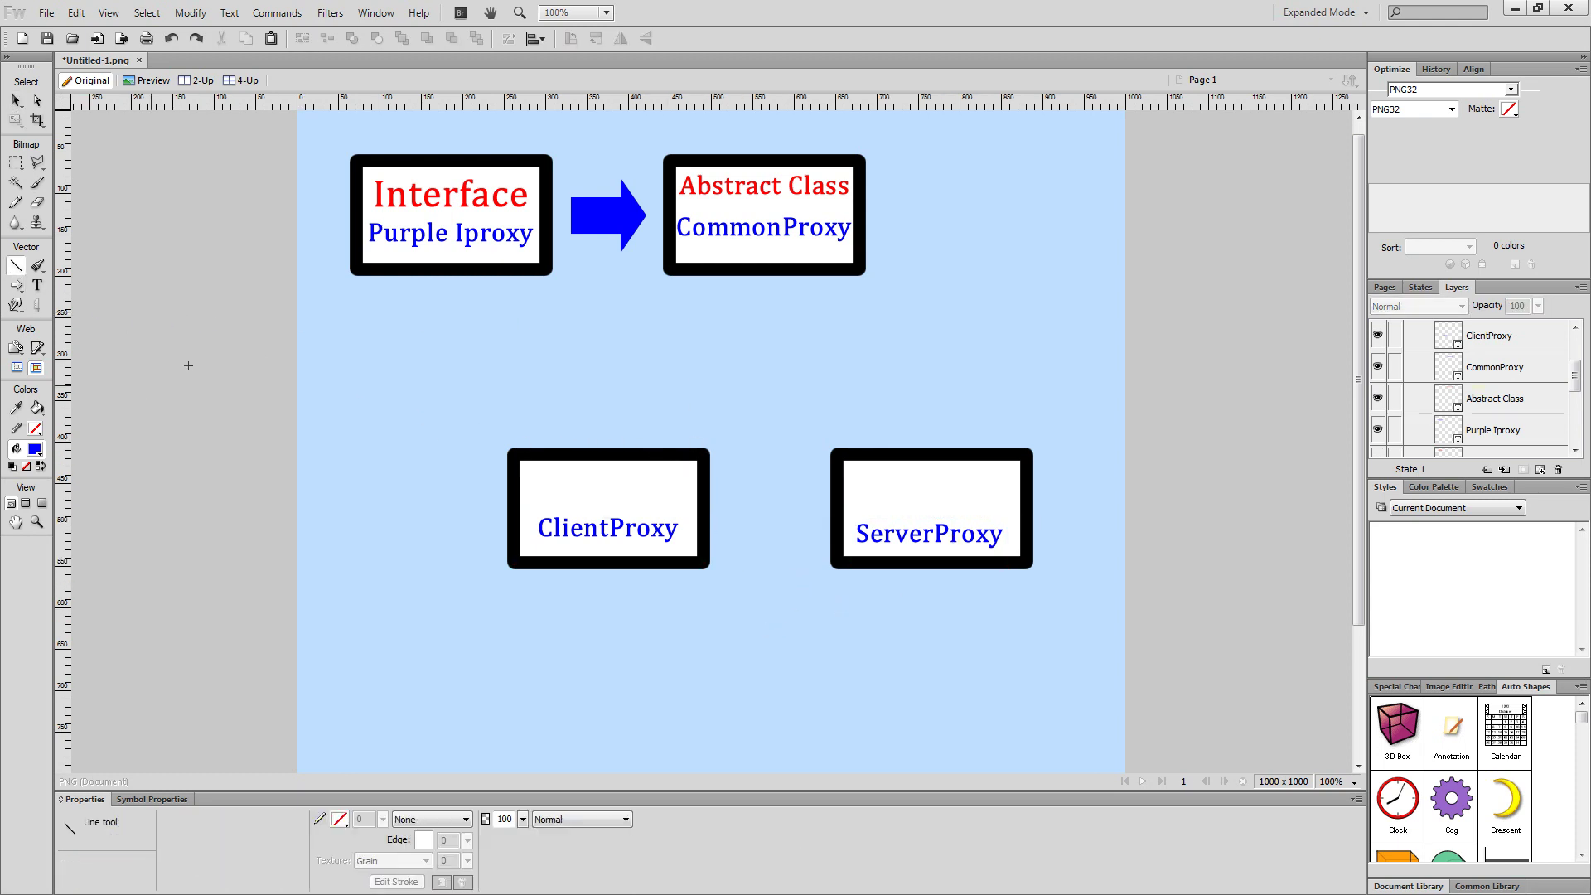
{"action": "mouse_move", "coordinate": [632, 452]}
{"action": "left_mouse_down"}
{"action": "mouse_move", "coordinate": [731, 269]}
{"action": "mouse_move", "coordinate": [939, 454]}
{"action": "left_mouse_up"}
{"action": "left_click", "coordinate": [769, 543]}
{"action": "left_click", "coordinate": [660, 405]}
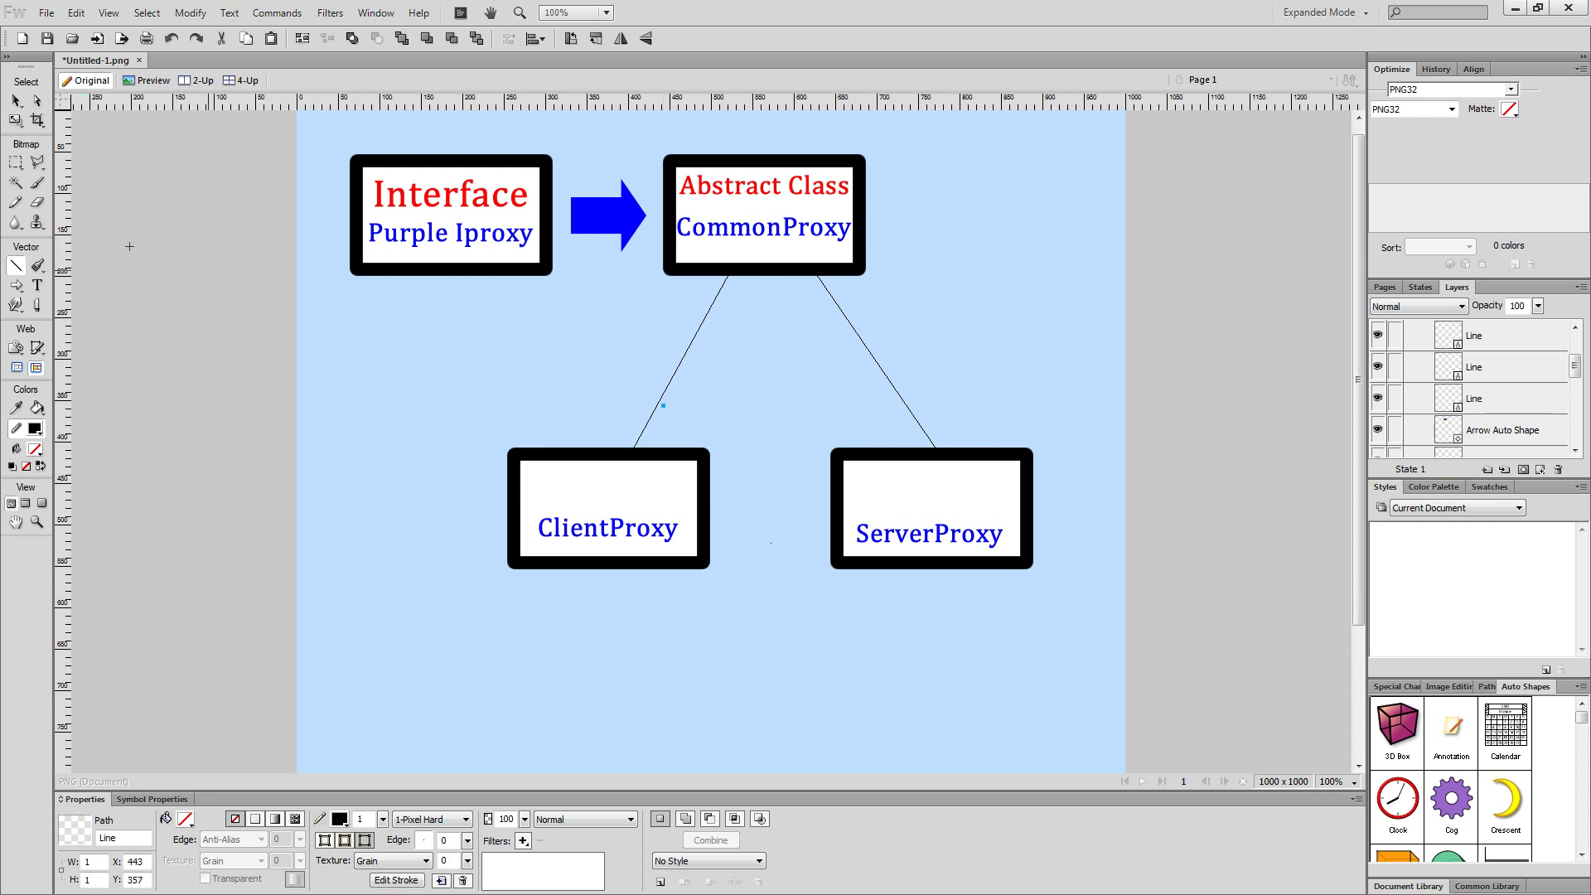
{"action": "left_click", "coordinate": [16, 101]}
{"action": "left_click", "coordinate": [199, 361]}
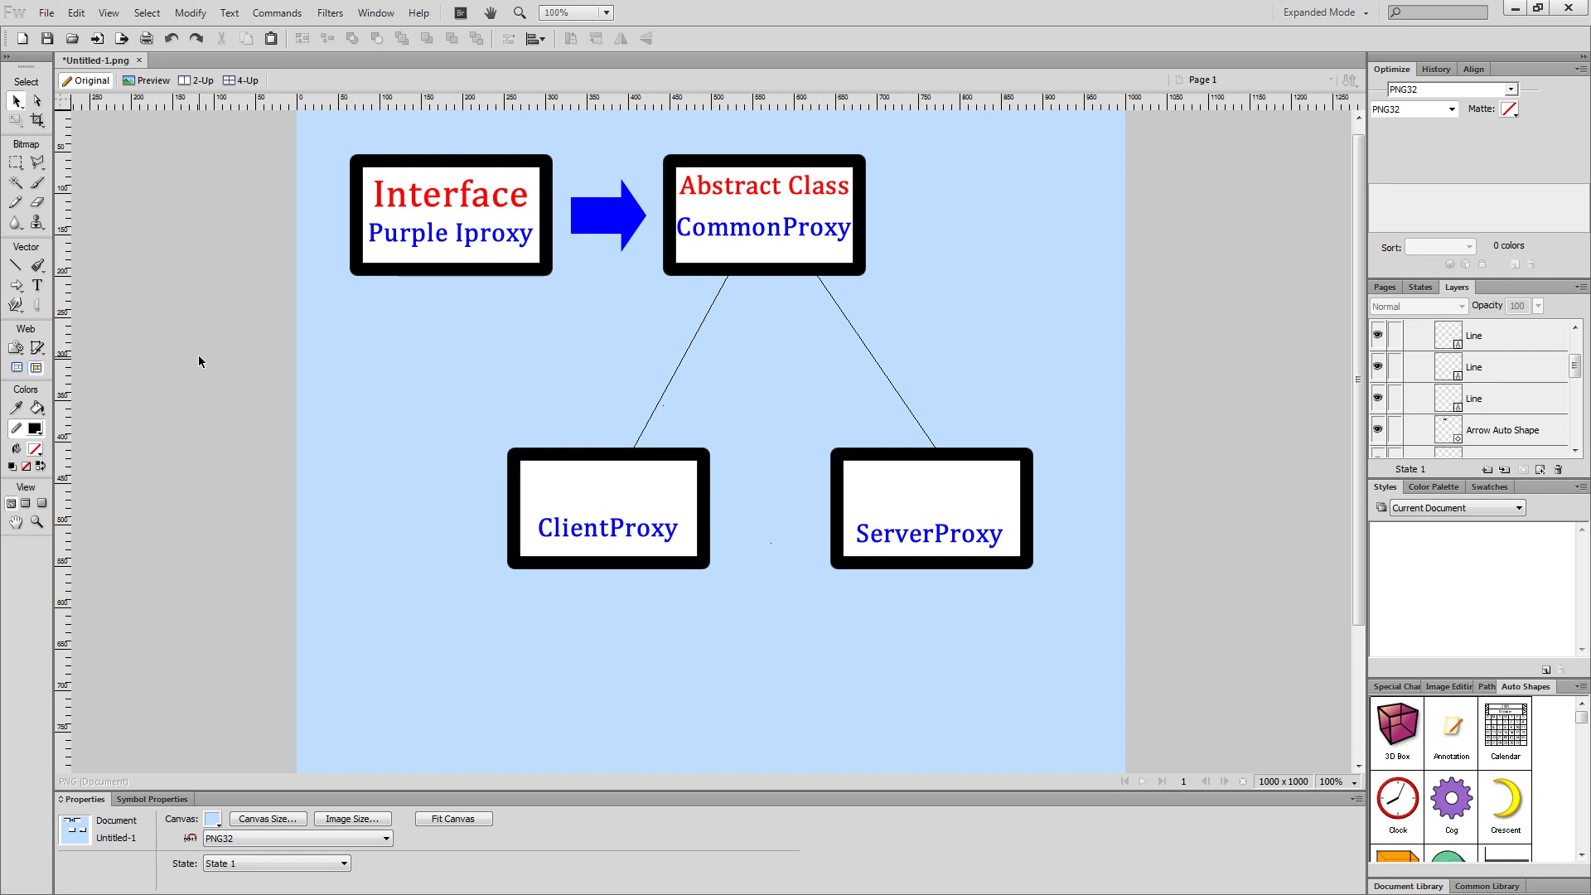
Thicken the line to ClientProxy to stroke size 16 and the line to ServerProxy to a similar thickness.
{"action": "left_click", "coordinate": [681, 365]}
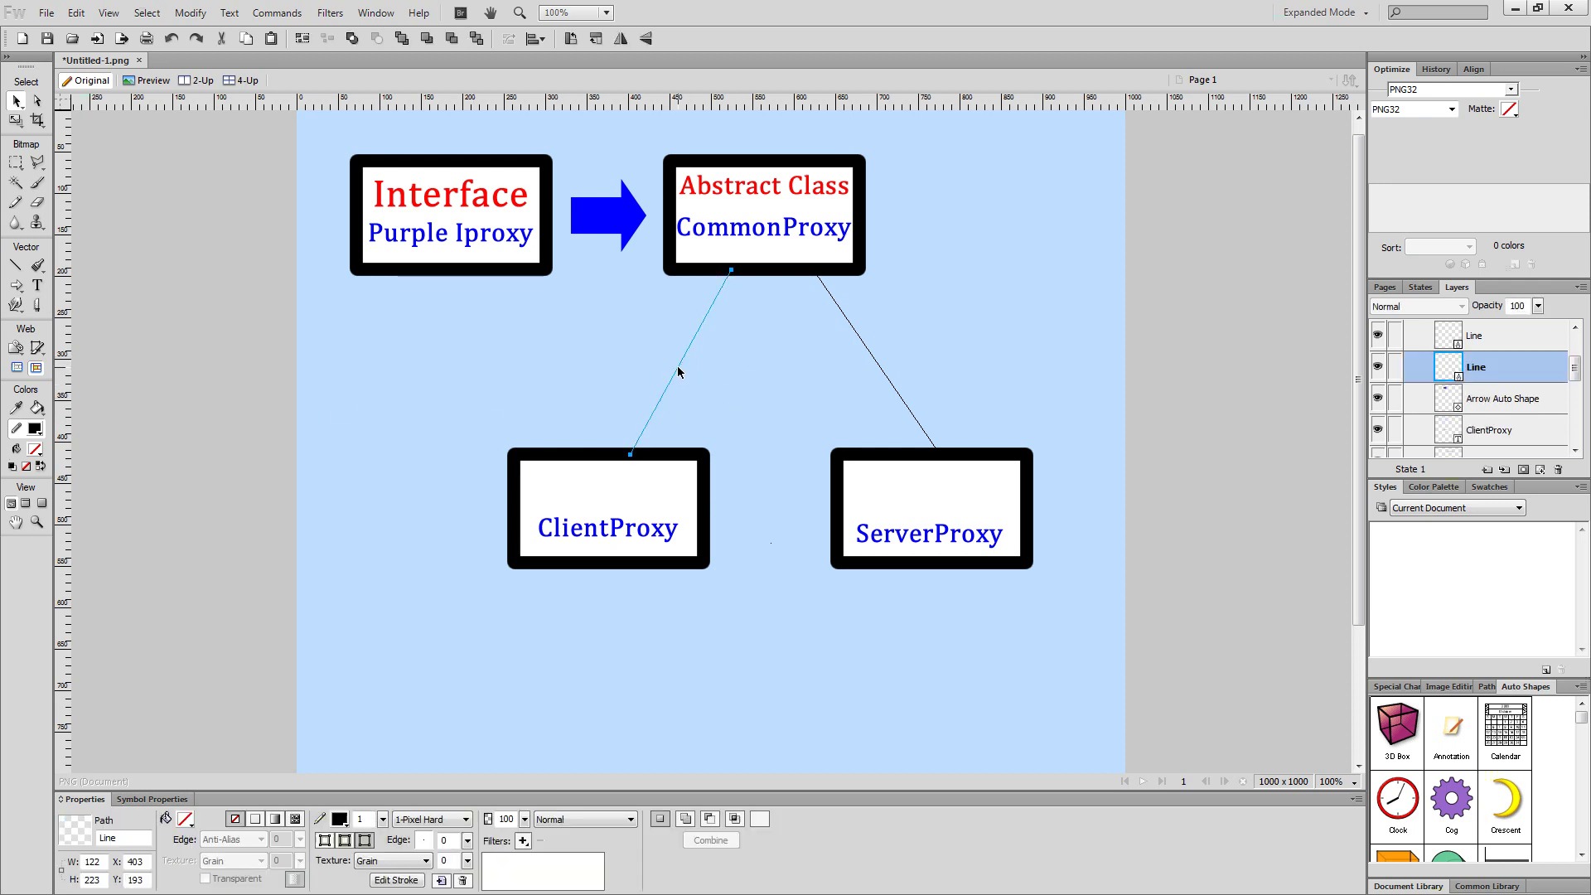
{"action": "left_click_drag", "start_coordinate": [383, 823], "coordinate": [387, 806]}
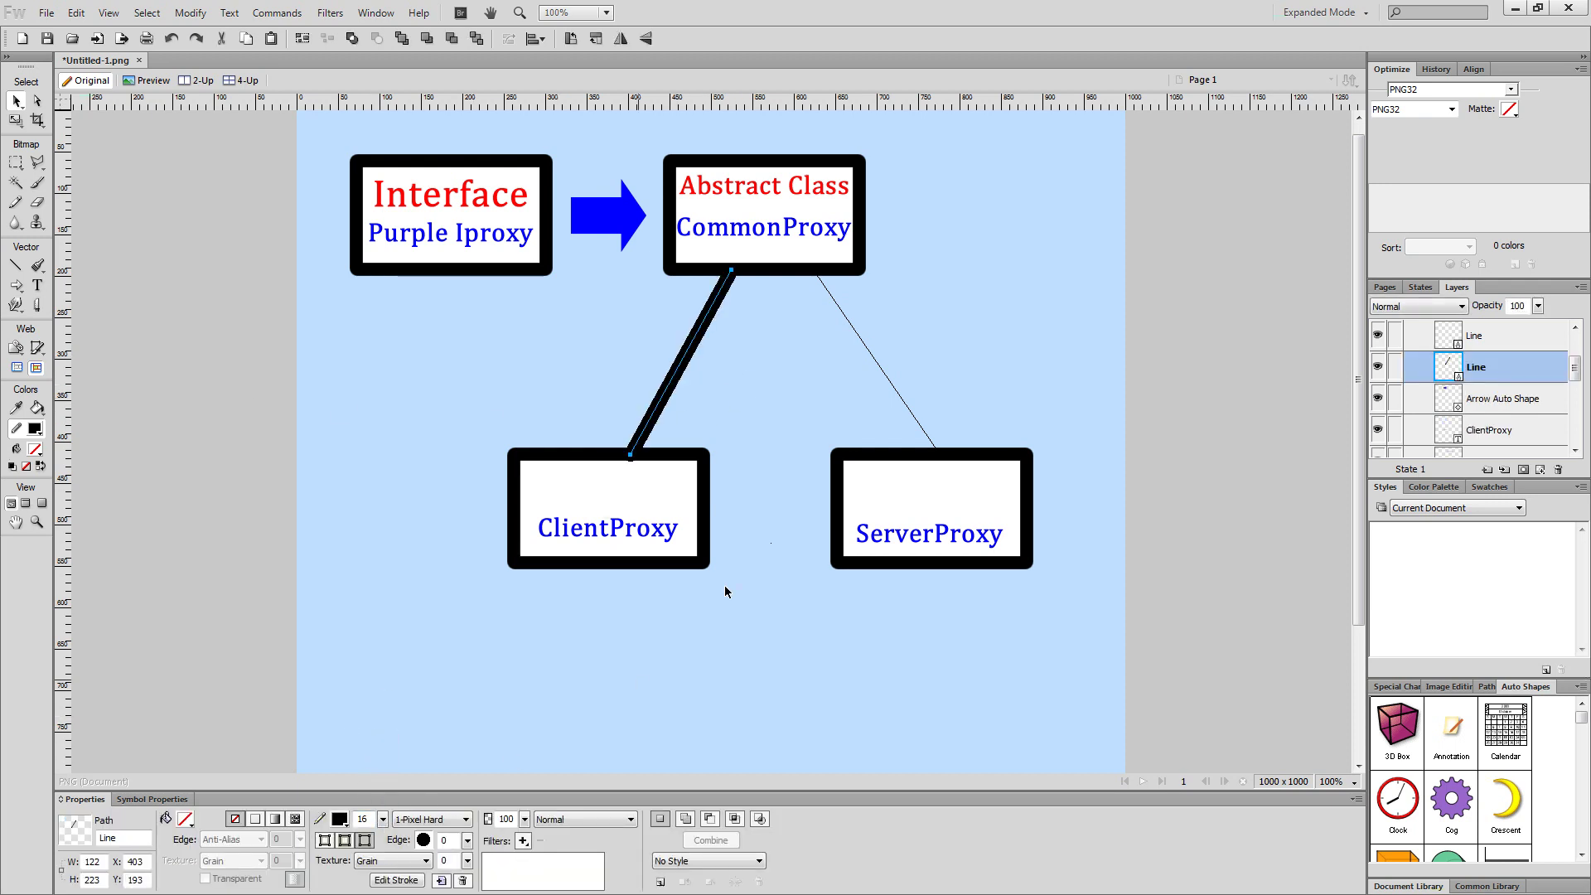
{"action": "left_click", "coordinate": [911, 412]}
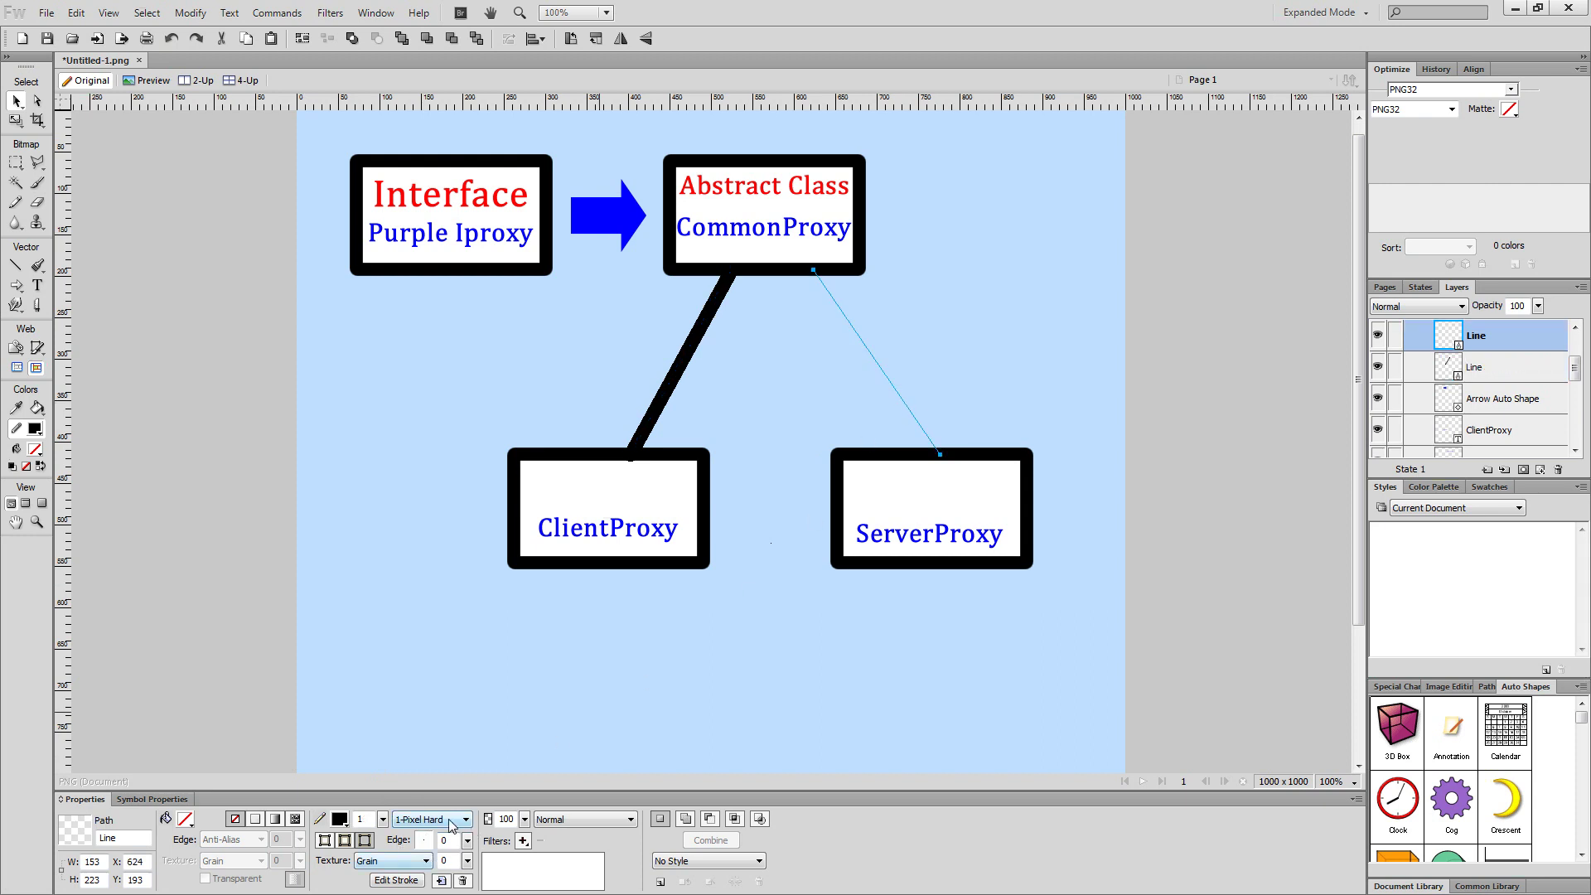
{"action": "left_click_drag", "start_coordinate": [384, 822], "coordinate": [387, 808]}
{"action": "left_click", "coordinate": [577, 715]}
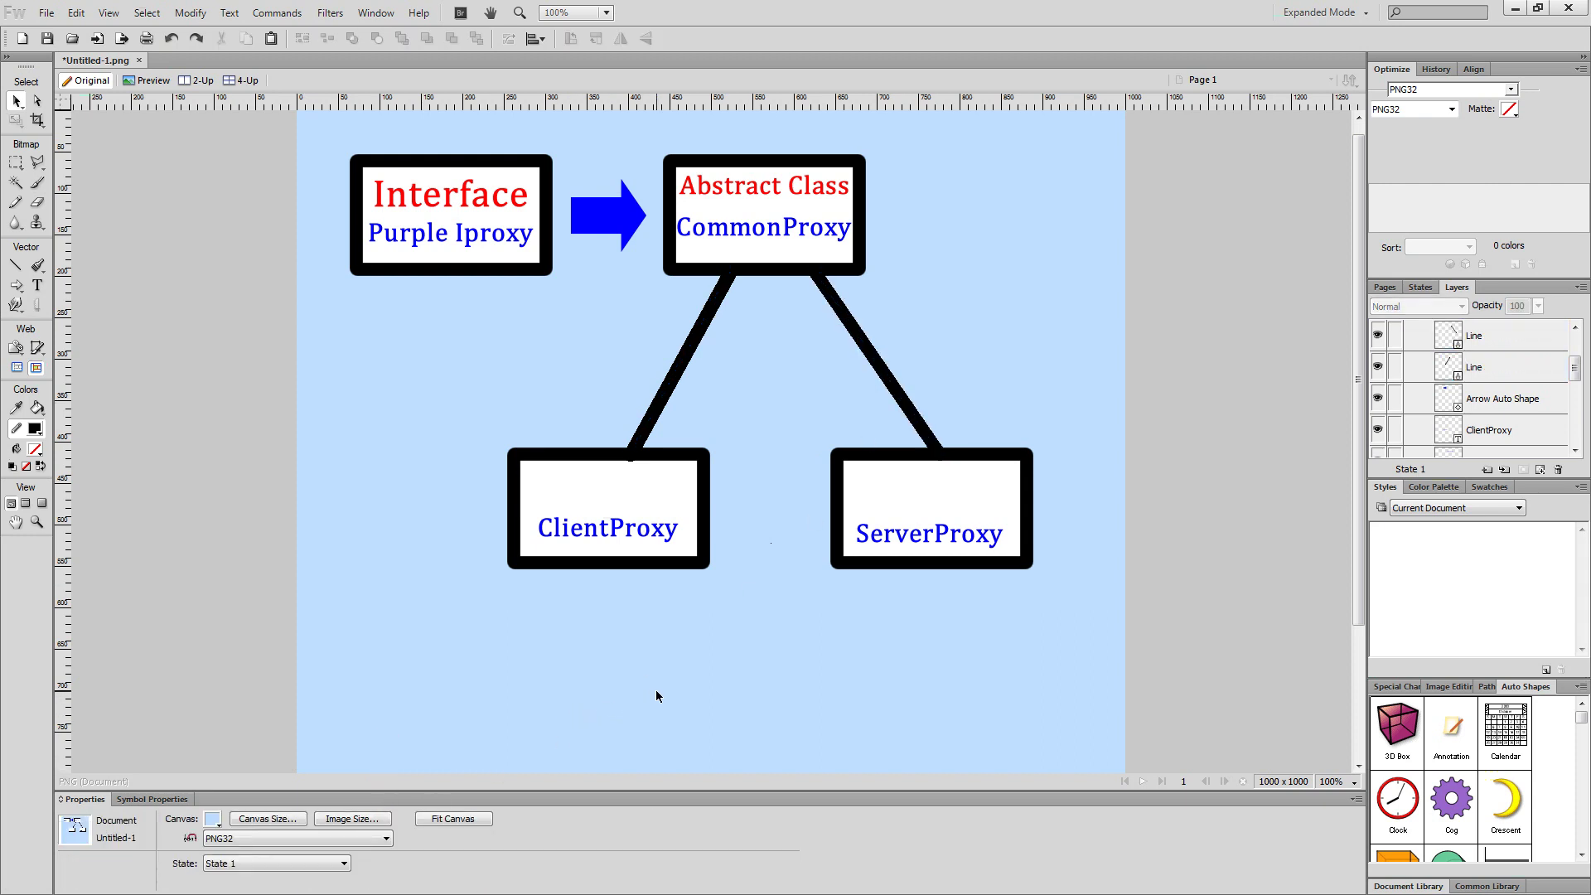
Draw an unfilled, black-outlined arrow about 189 by 80 px pointing right and position it just below the Interface box.
{"action": "left_click", "coordinate": [629, 530]}
{"action": "left_click", "coordinate": [15, 287]}
{"action": "left_click_drag", "start_coordinate": [367, 297], "coordinate": [547, 386]}
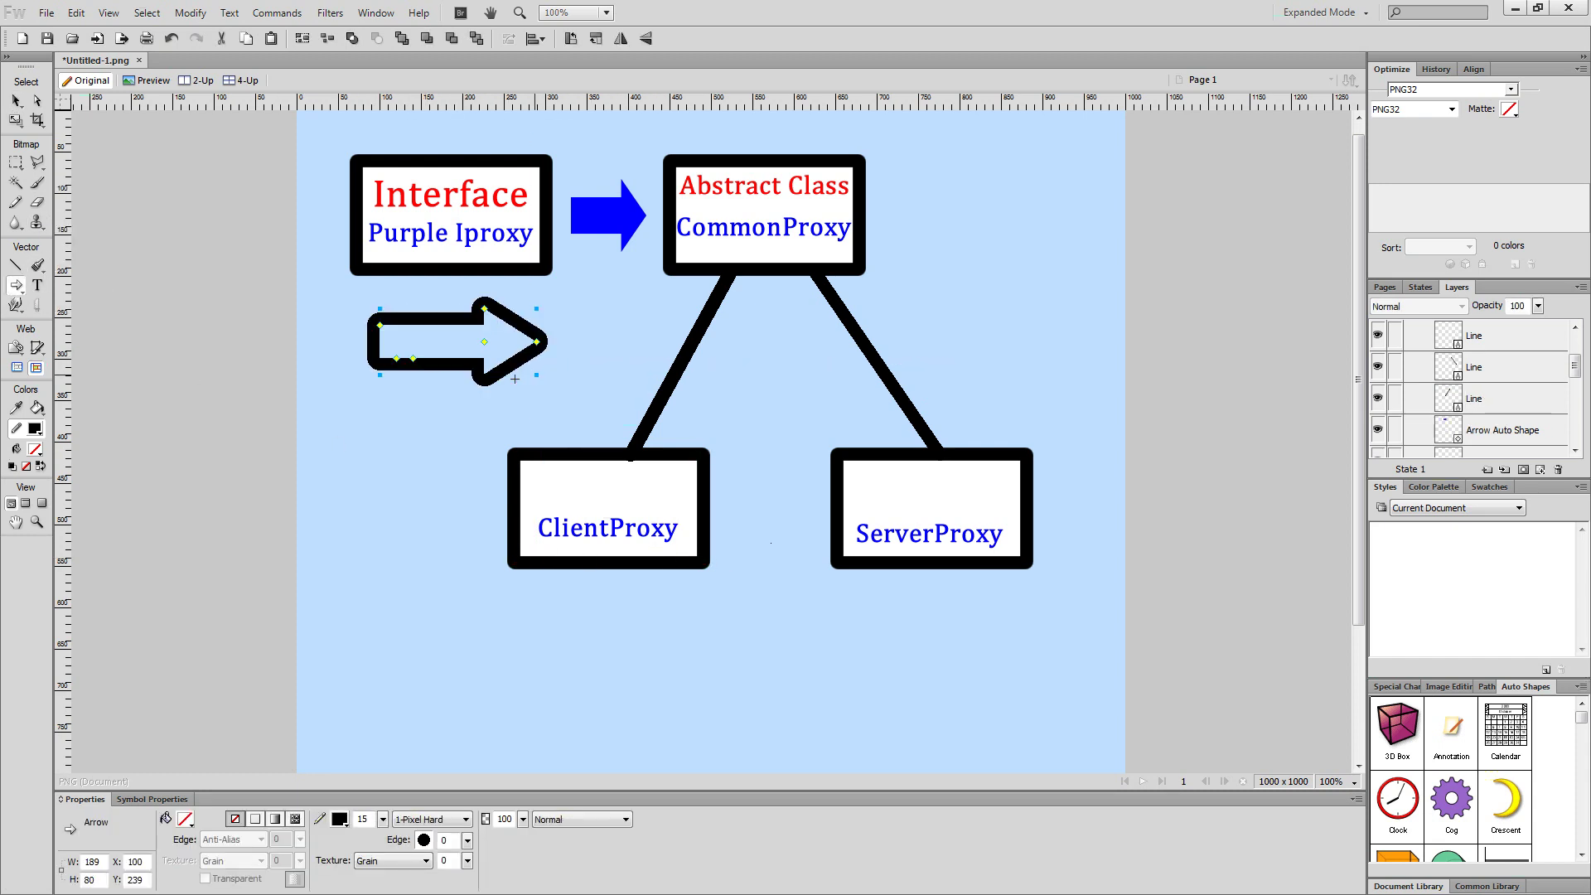
{"action": "mouse_move", "coordinate": [409, 319]}
{"action": "left_mouse_down"}
{"action": "mouse_move", "coordinate": [402, 286]}
{"action": "mouse_move", "coordinate": [391, 318]}
{"action": "left_mouse_up"}
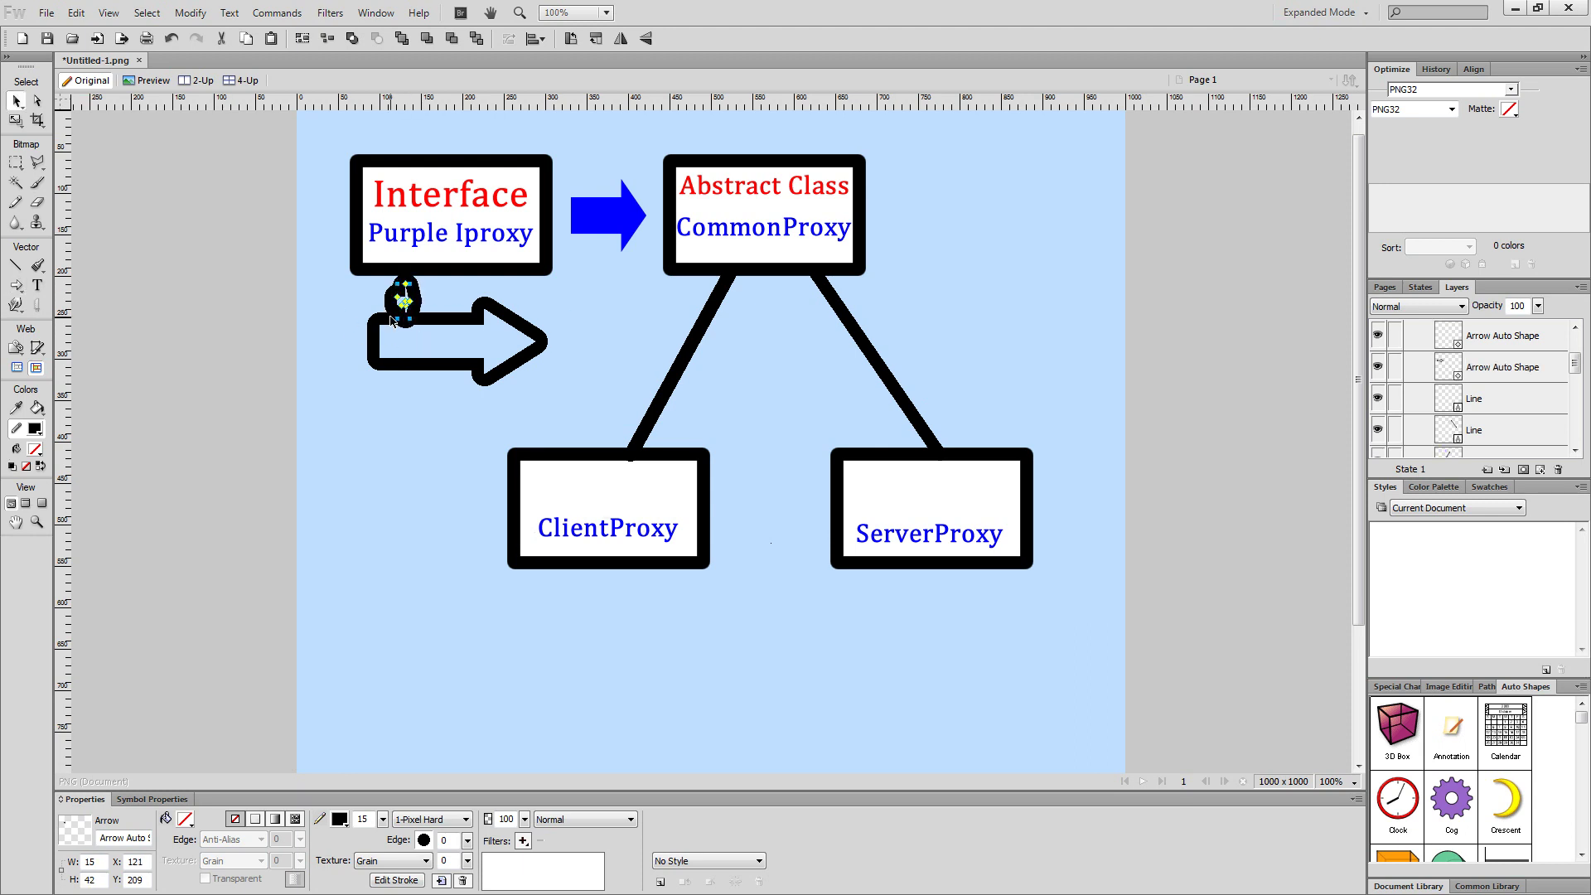
{"action": "key", "text": "ctrl+z"}
{"action": "left_click", "coordinate": [15, 100]}
{"action": "left_click_drag", "start_coordinate": [456, 318], "coordinate": [449, 302]}
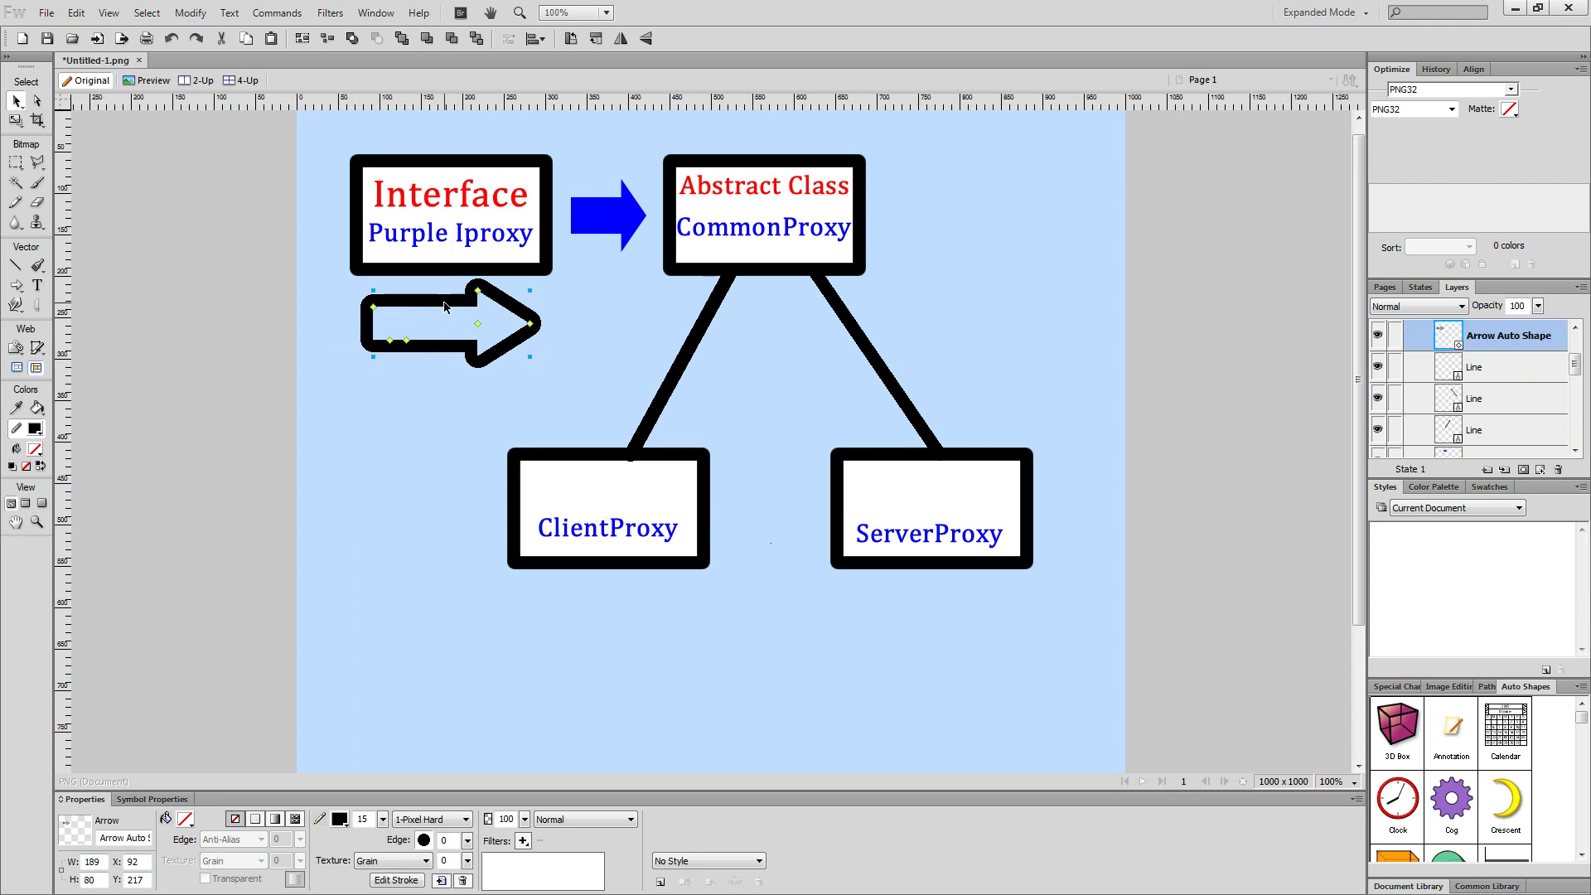
Place copies of the outlined arrow below the ClientProxy box and below the ServerProxy box.
{"action": "key", "text": "ctrl+shift+d"}
{"action": "left_click_drag", "start_coordinate": [461, 307], "coordinate": [613, 602]}
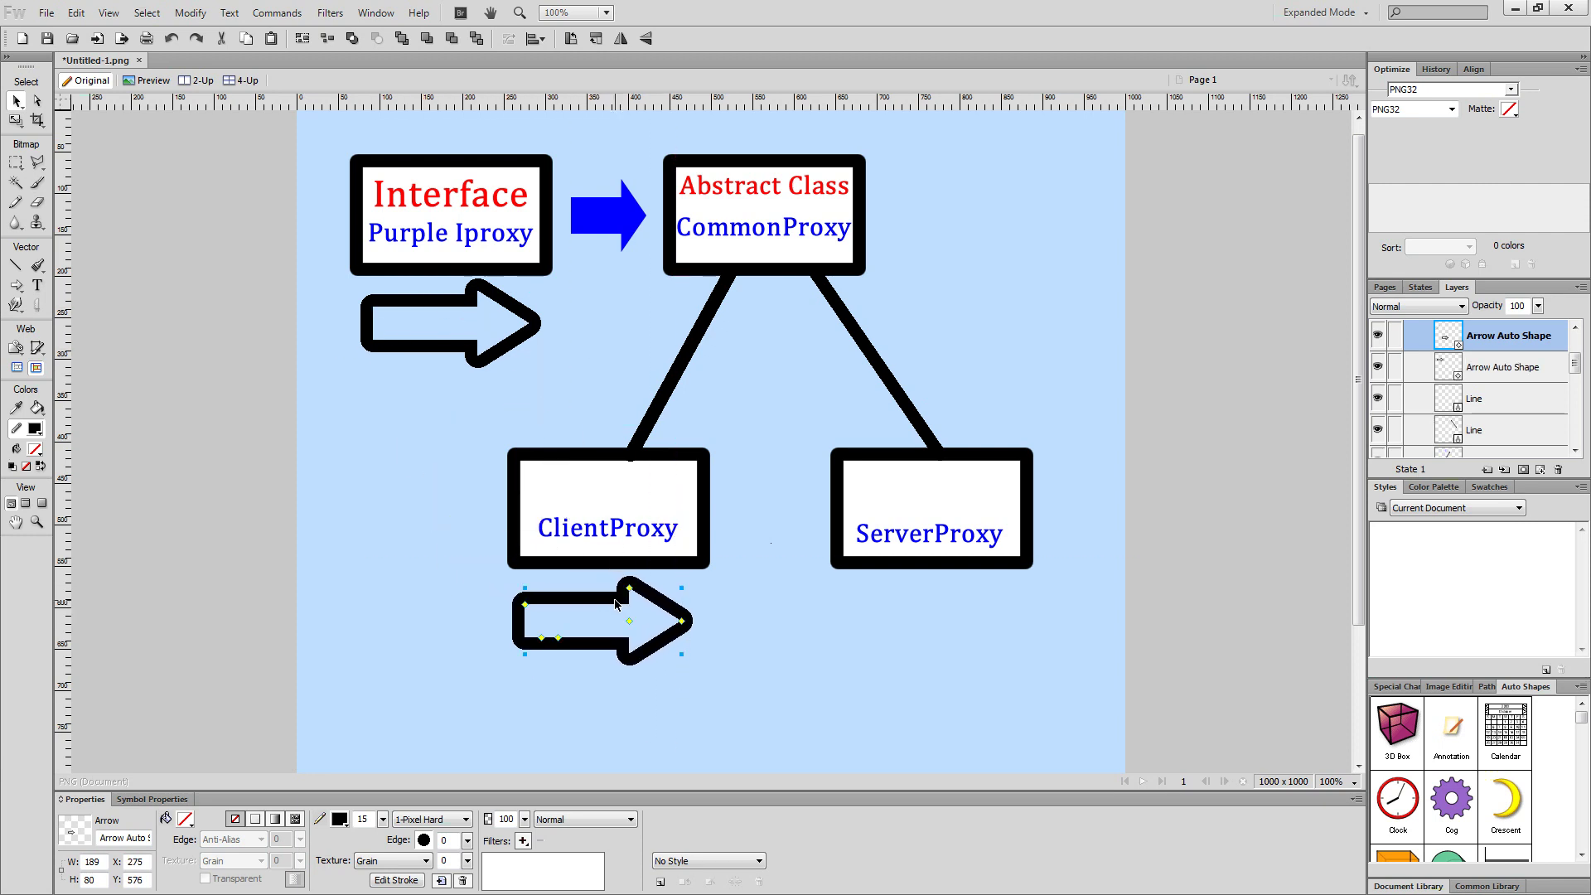
{"action": "left_click_drag", "start_coordinate": [461, 301], "coordinate": [958, 605]}
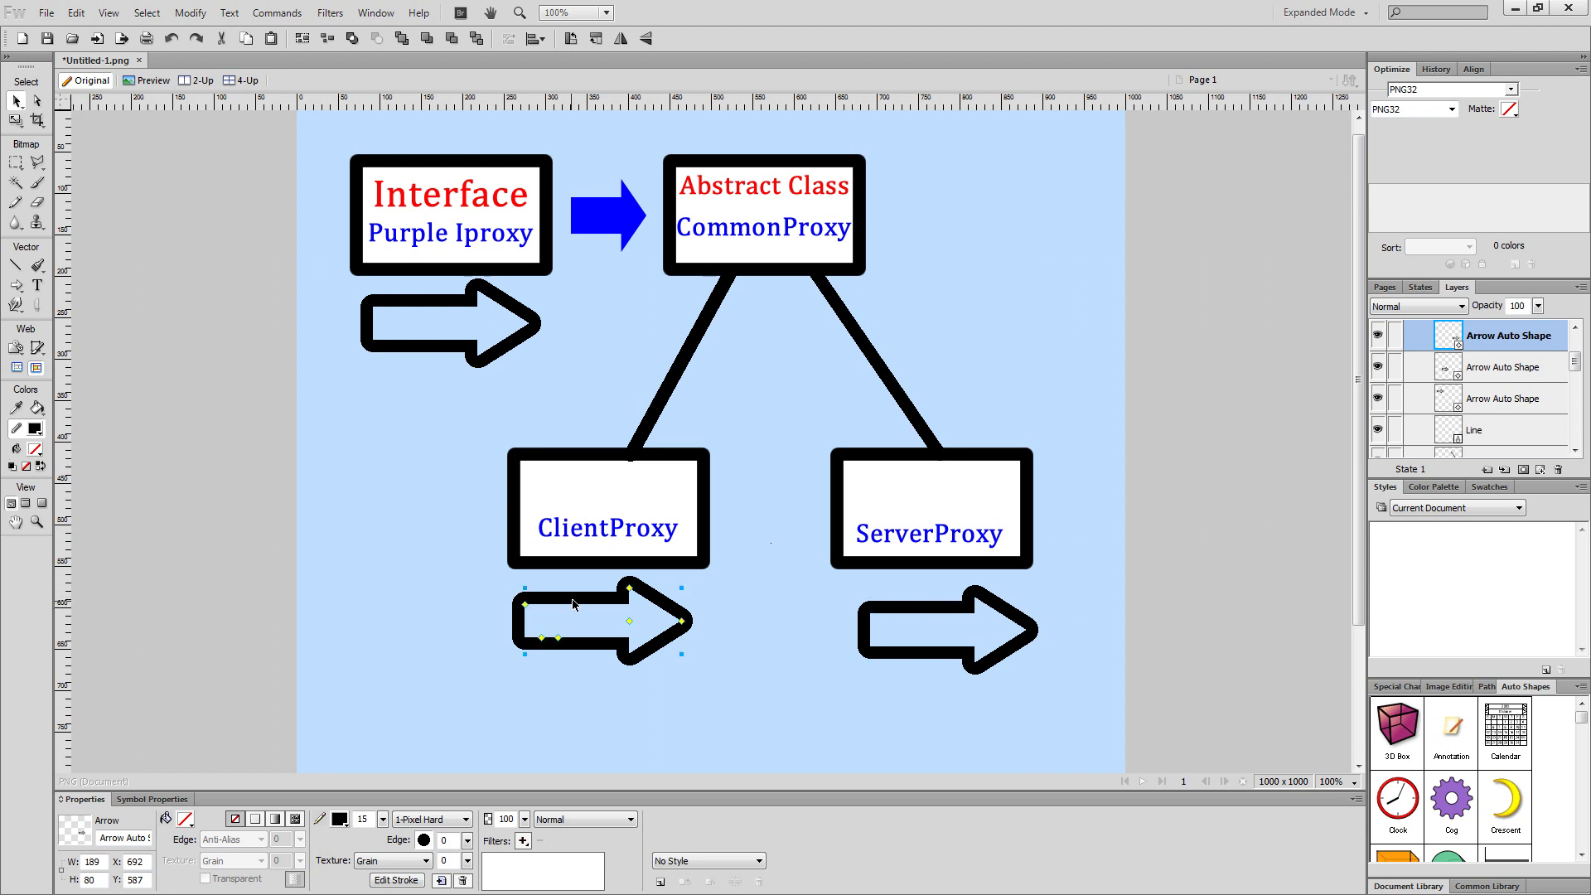